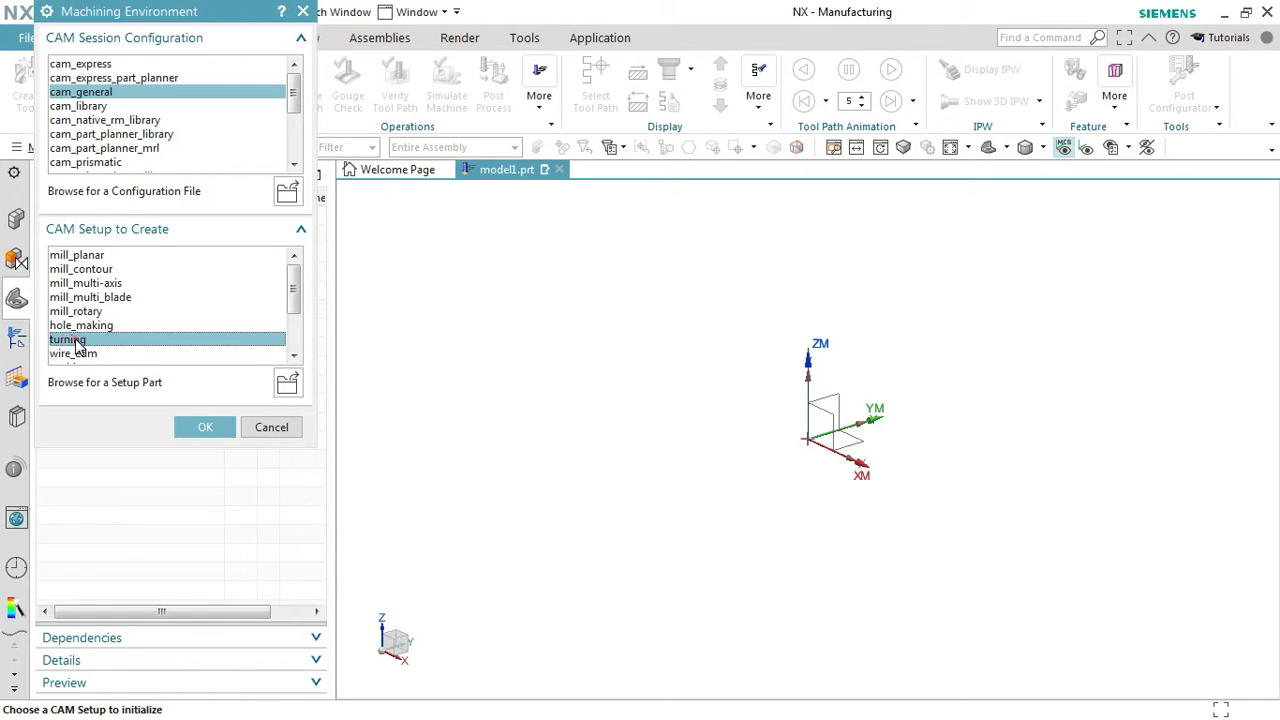
- Initialize the cam_general machining environment with the turning setup, and start a sketch on the inferred horizontal datum plane
click(203, 432)
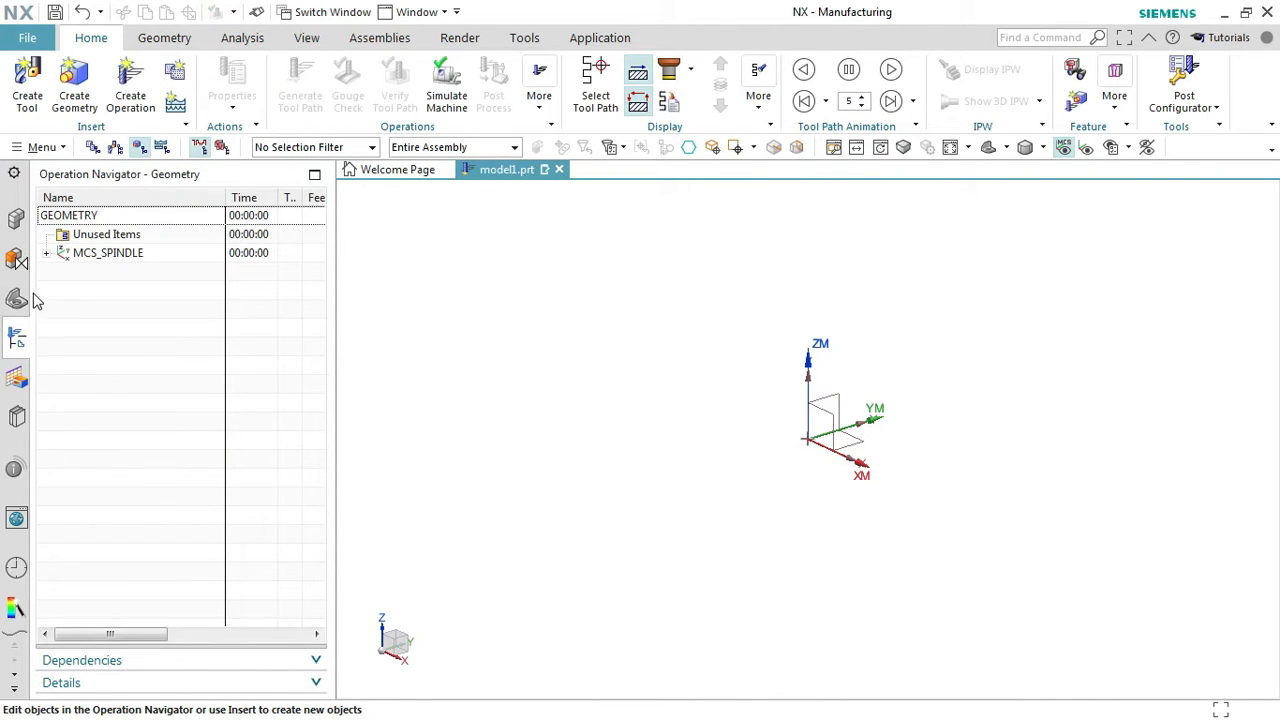
click(42, 148)
mouse_move(100, 240)
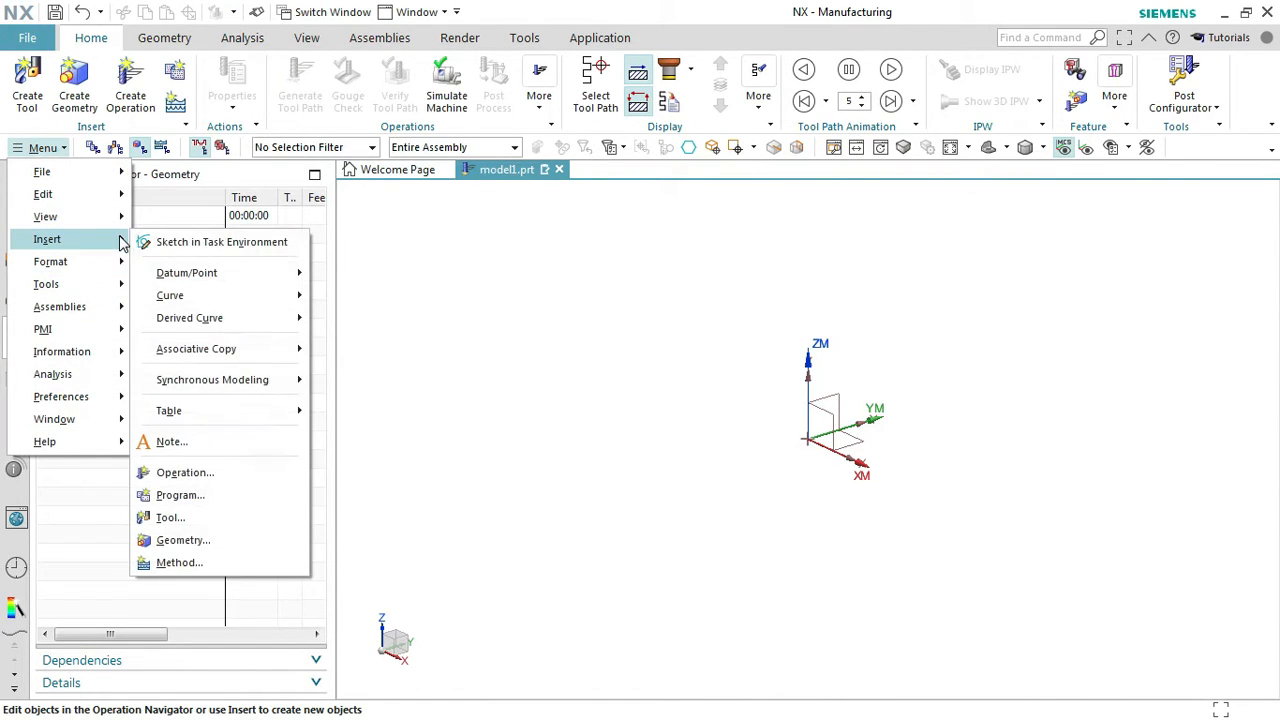
click(160, 243)
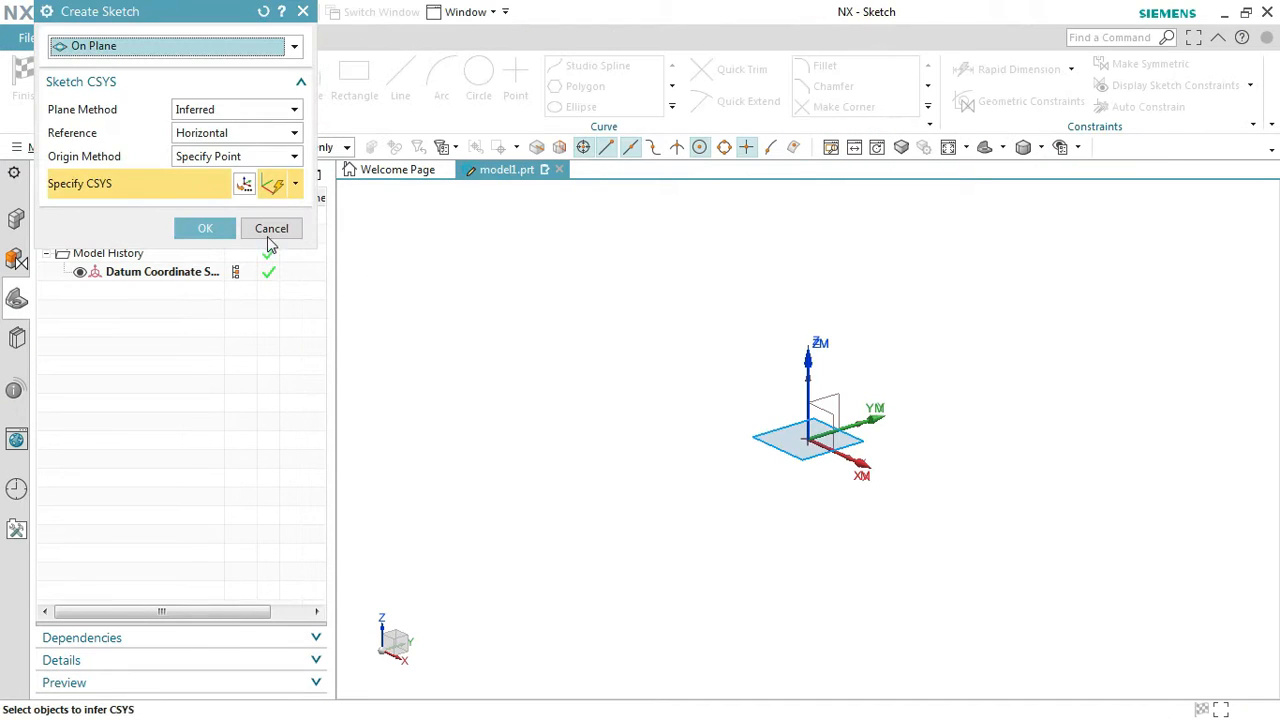
click(205, 228)
- Sketch a closed, stepped half-profile of a shaft from the origin, about 102.7 mm long and 35.7 mm high, with a tapered segment
click(808, 437)
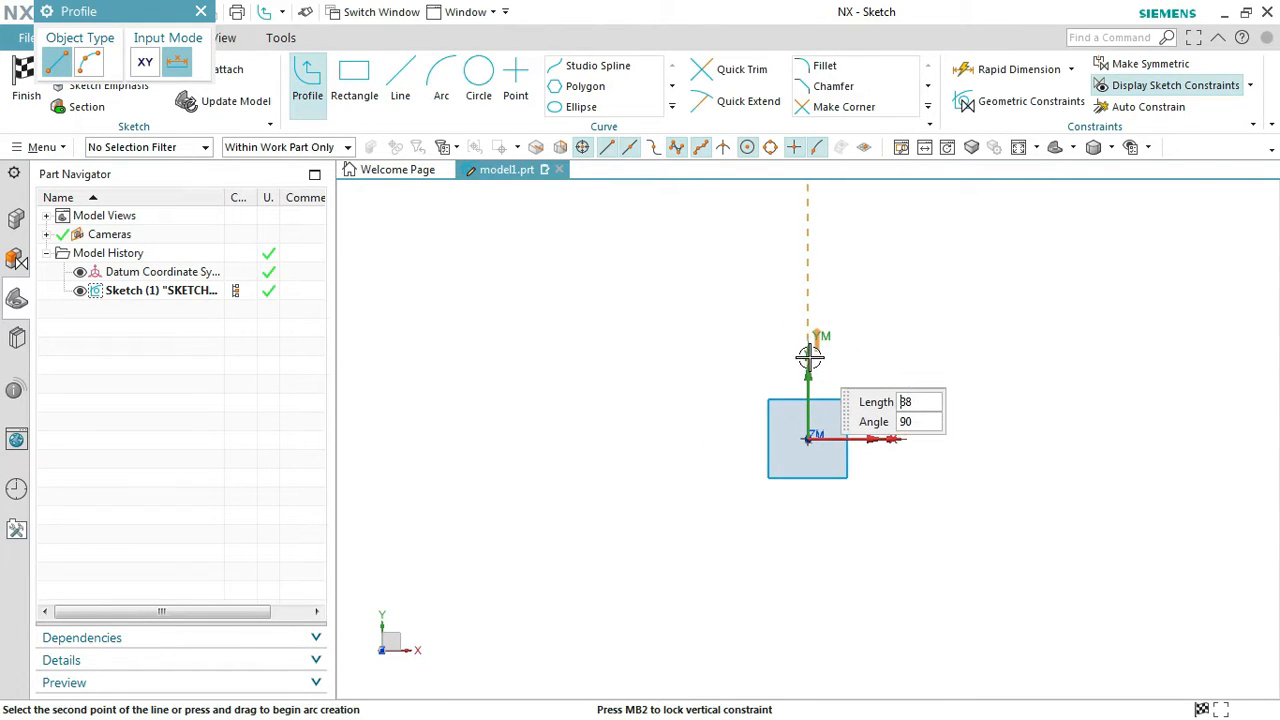
click(802, 417)
click(761, 417)
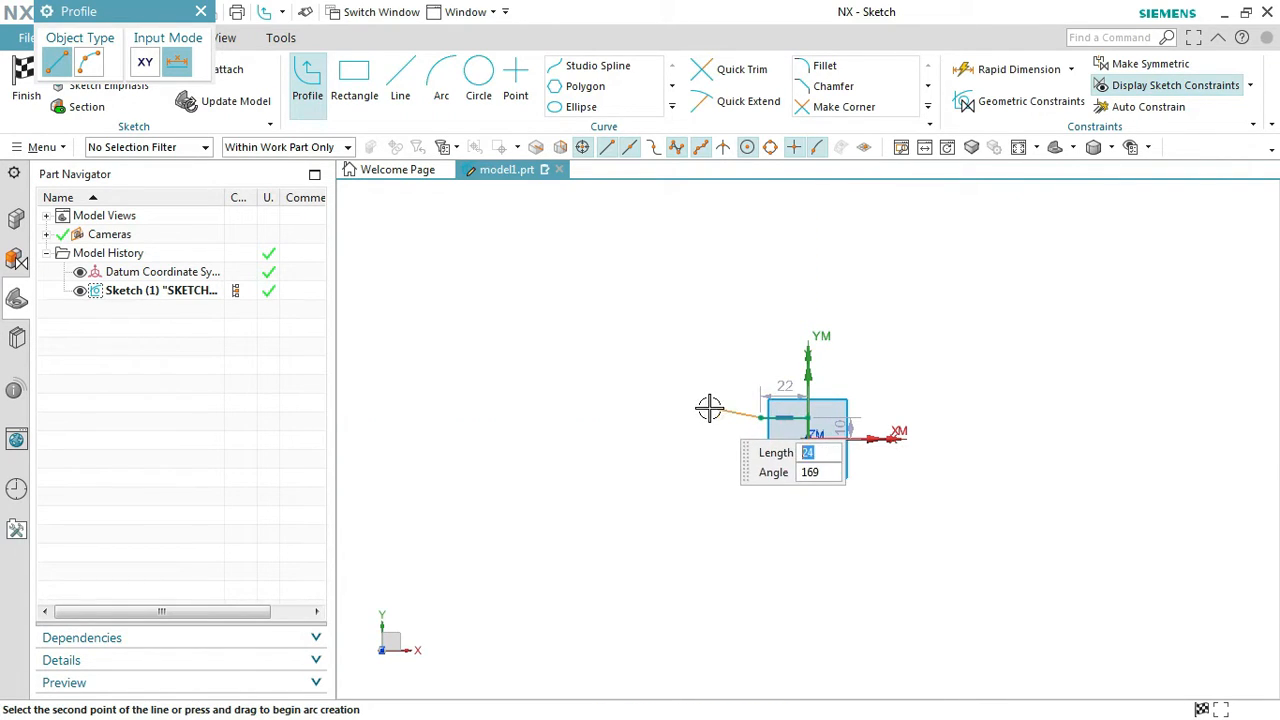
click(716, 402)
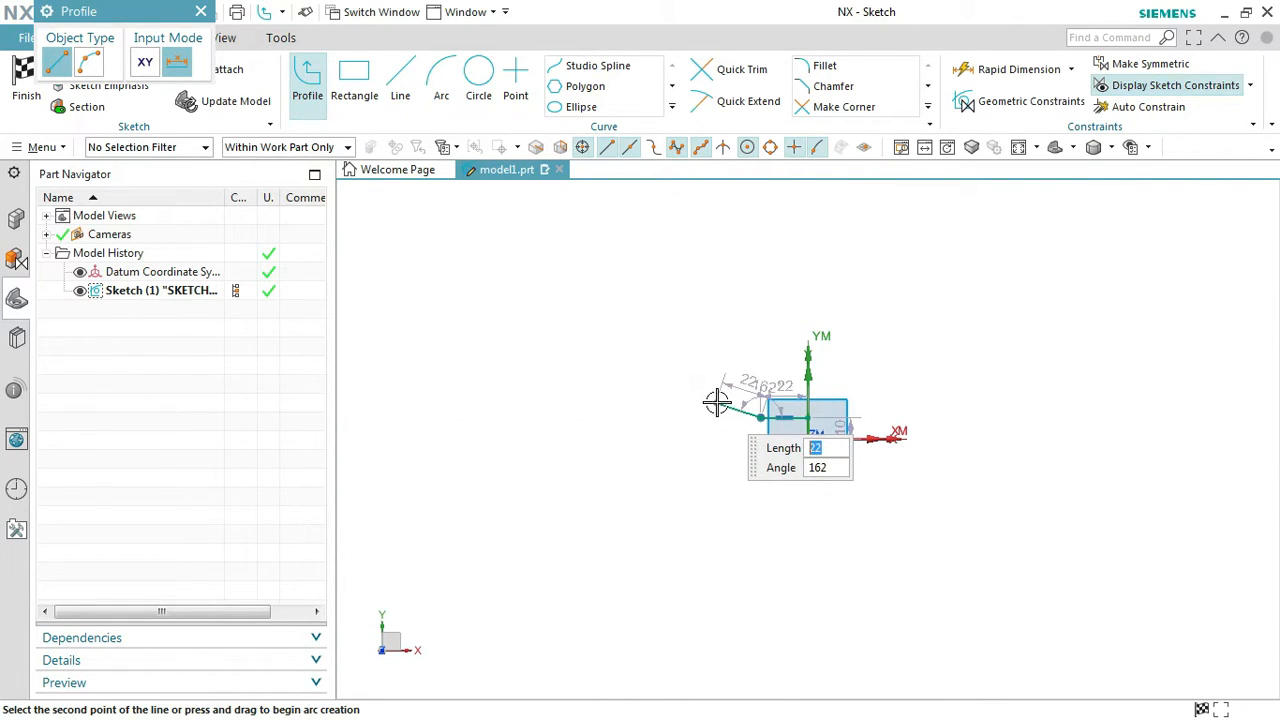
click(661, 403)
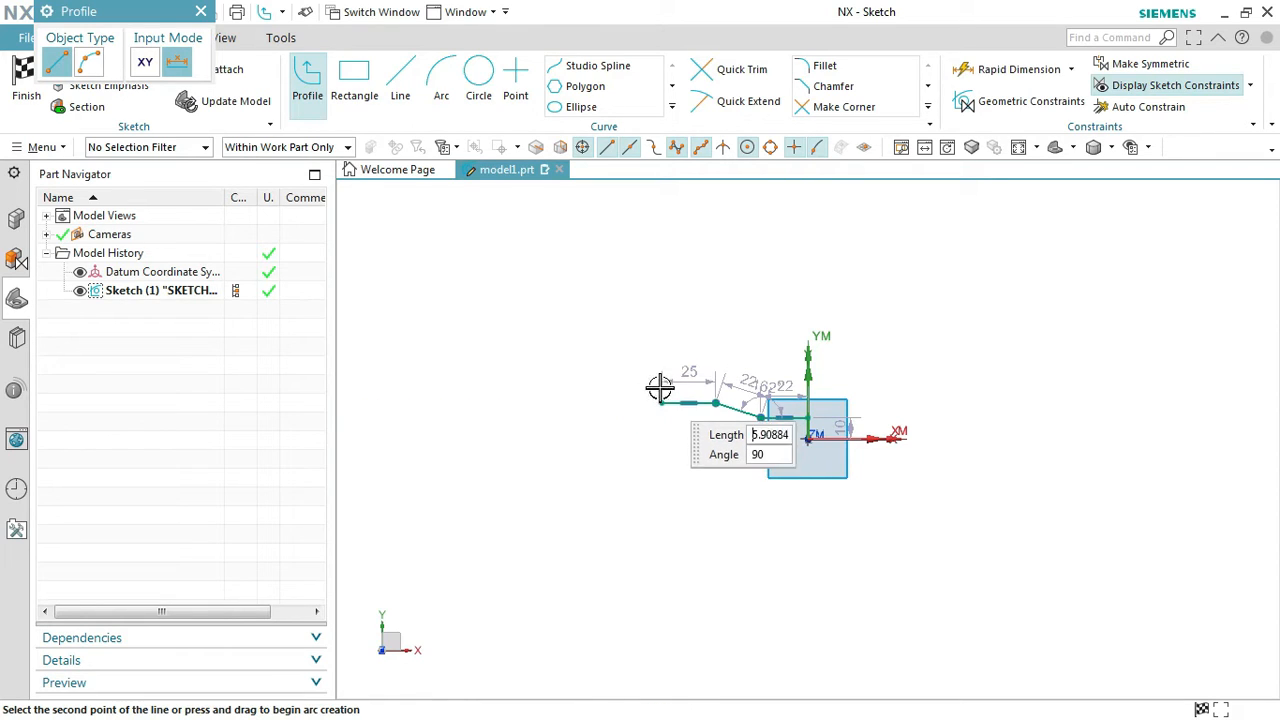
click(661, 363)
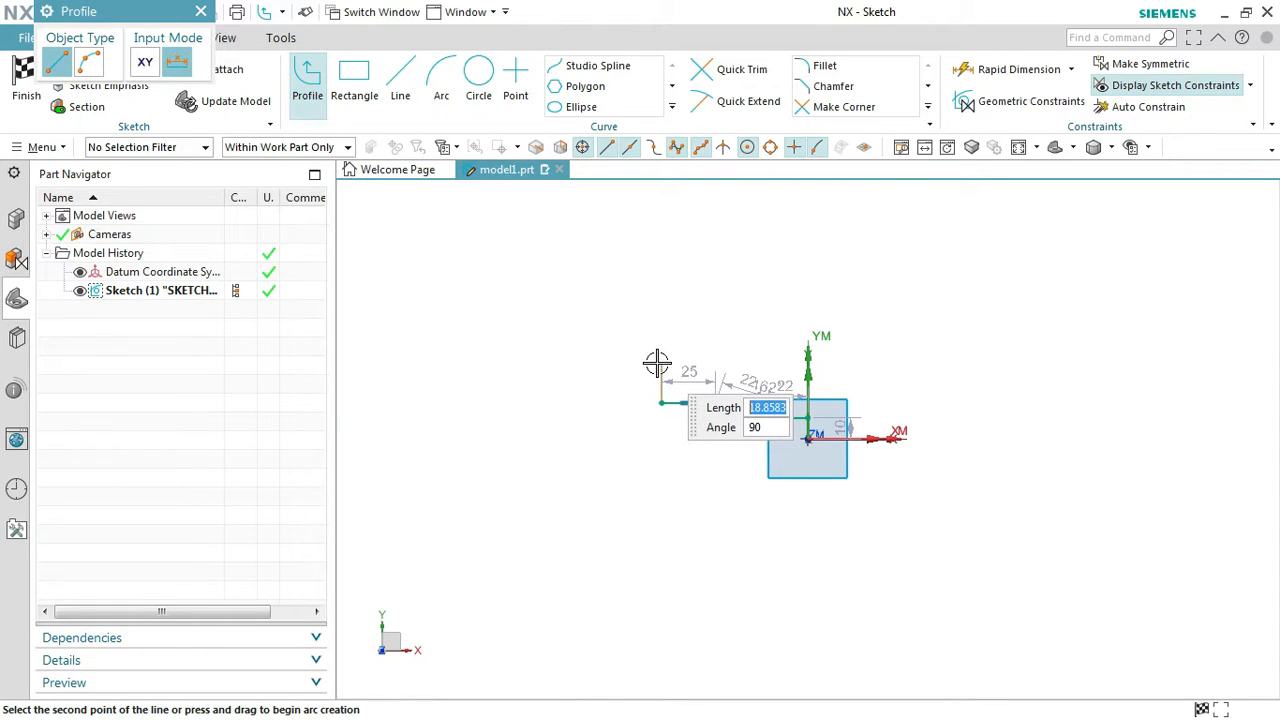
click(587, 368)
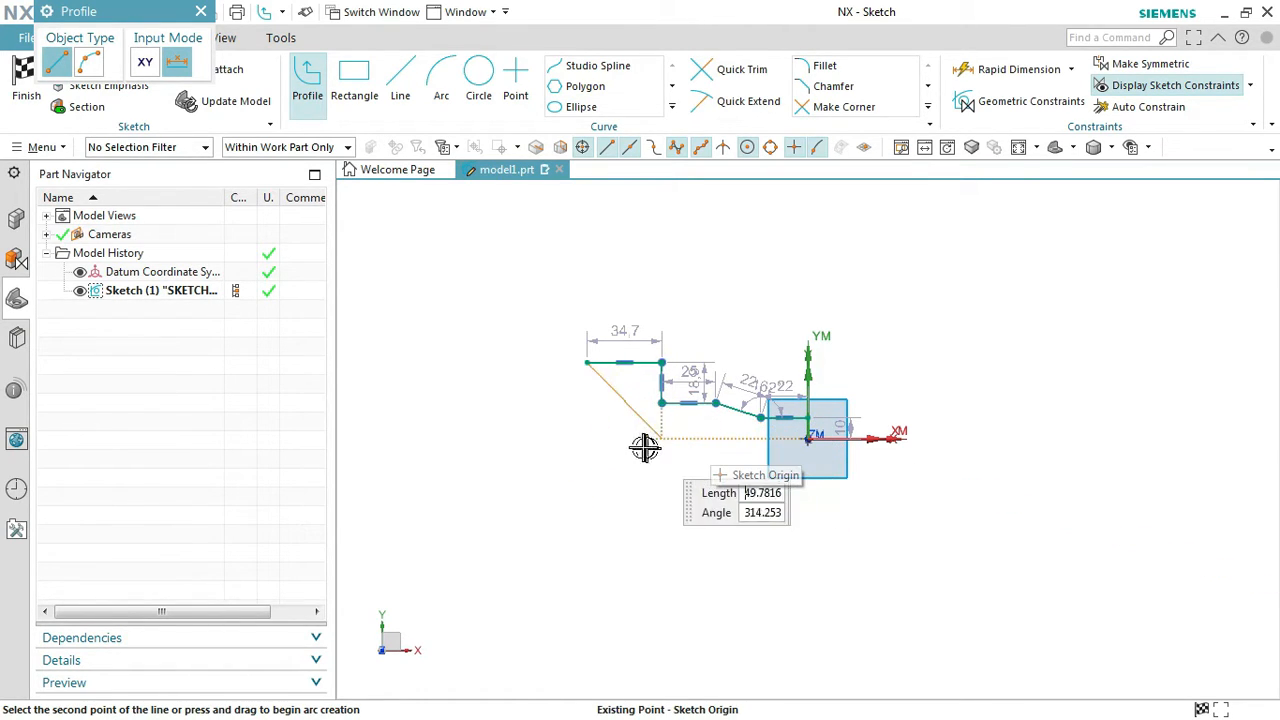
click(587, 438)
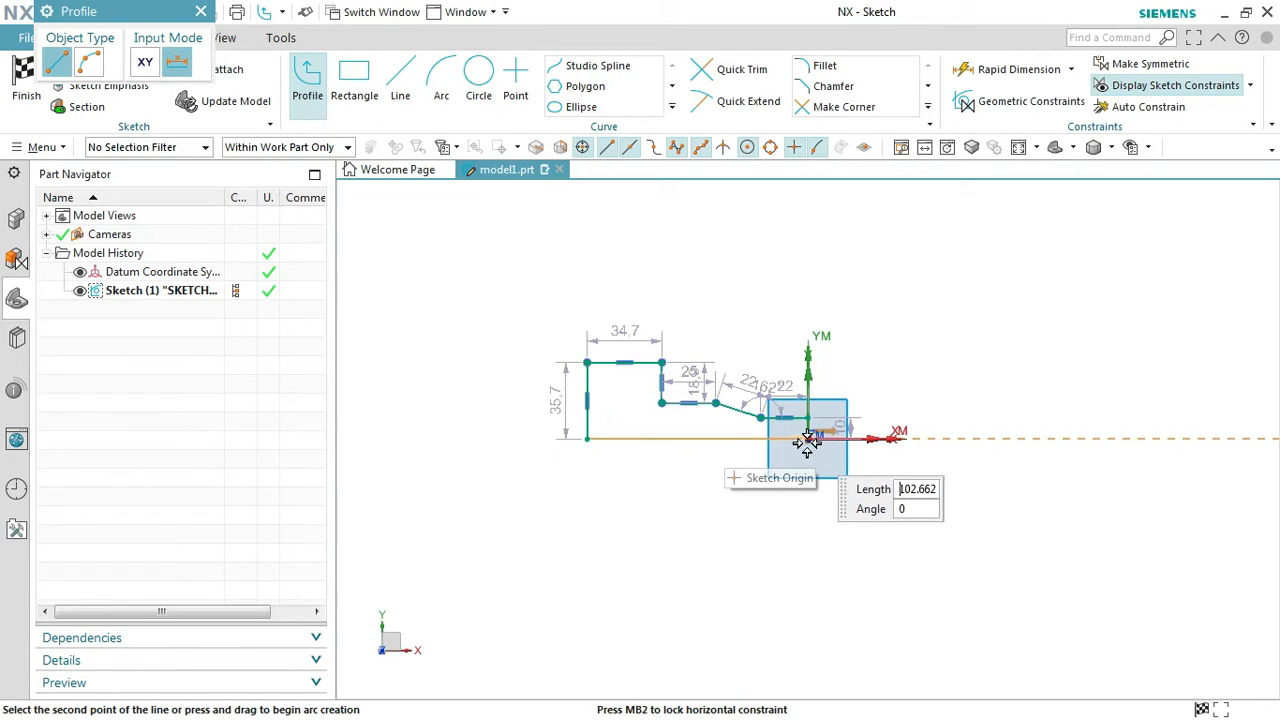
click(808, 438)
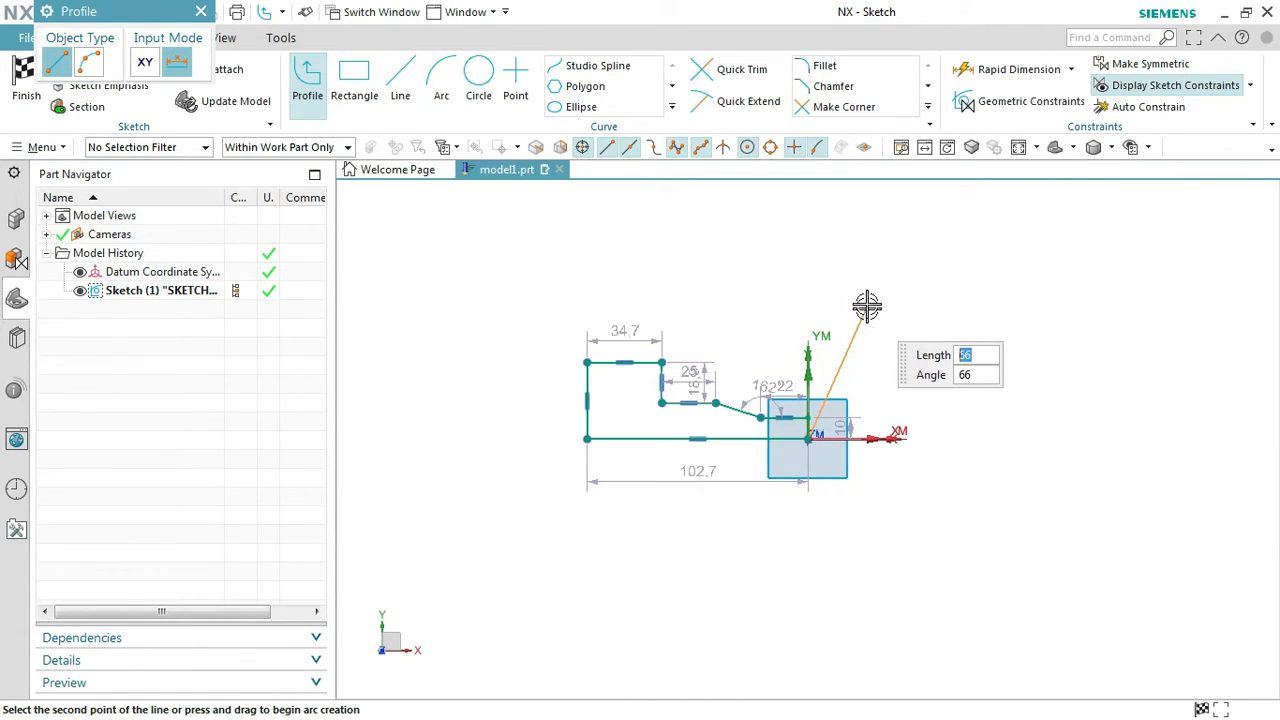
- Fillet the inner corner between the vertical shoulder and the horizontal step with a radius of about 11 mm
click(825, 65)
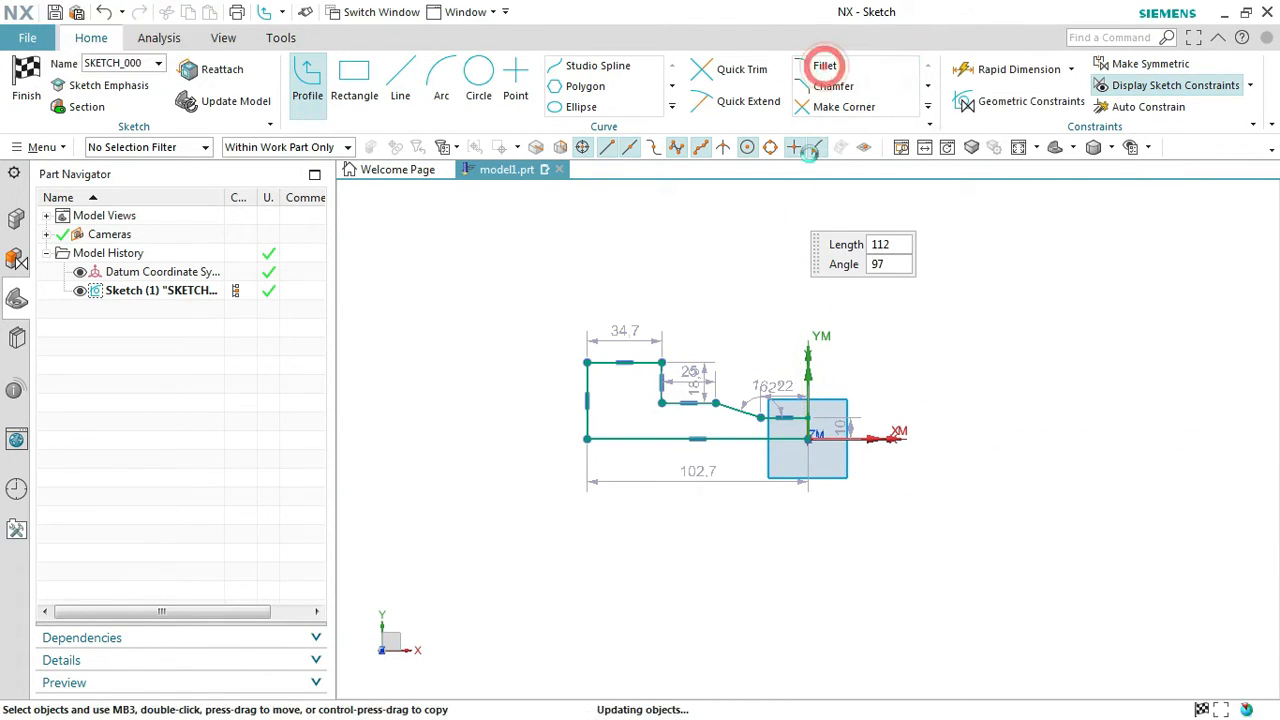
click(661, 401)
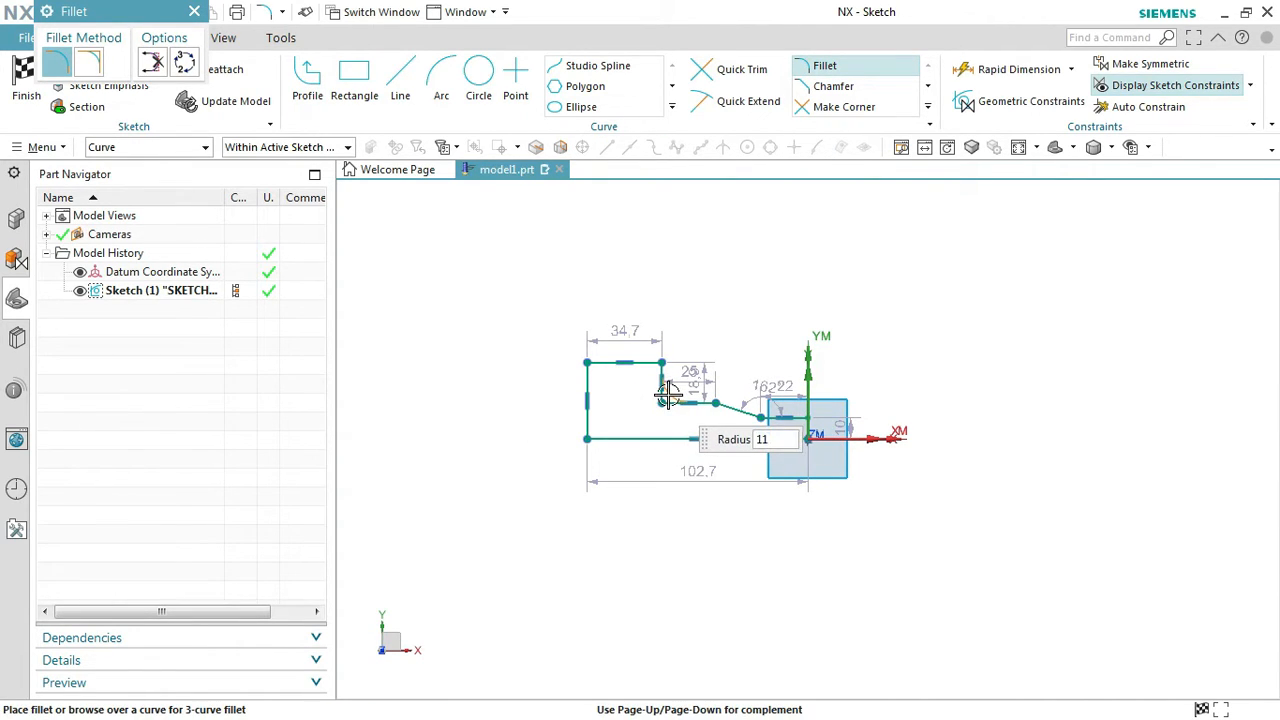
click(678, 380)
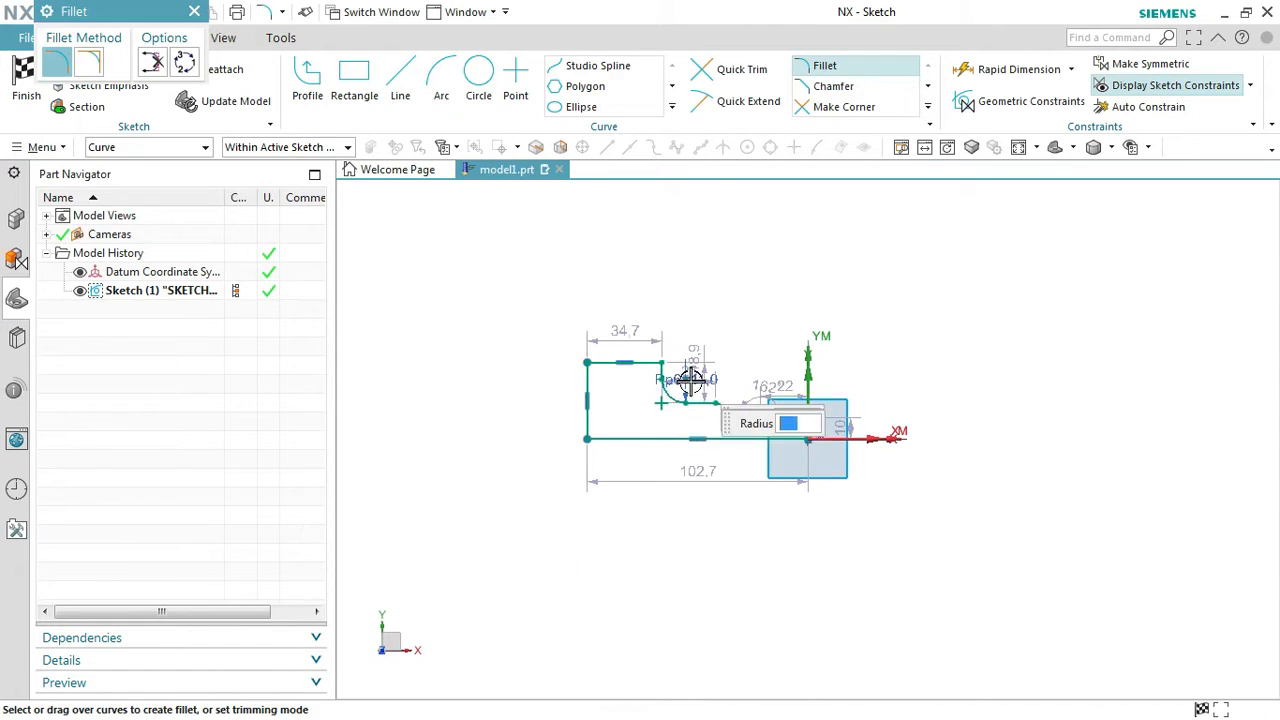
- Chamfer the profile's upper front corner at the Y axis symmetrically by 1 mm
scroll(805, 415, up, 5)
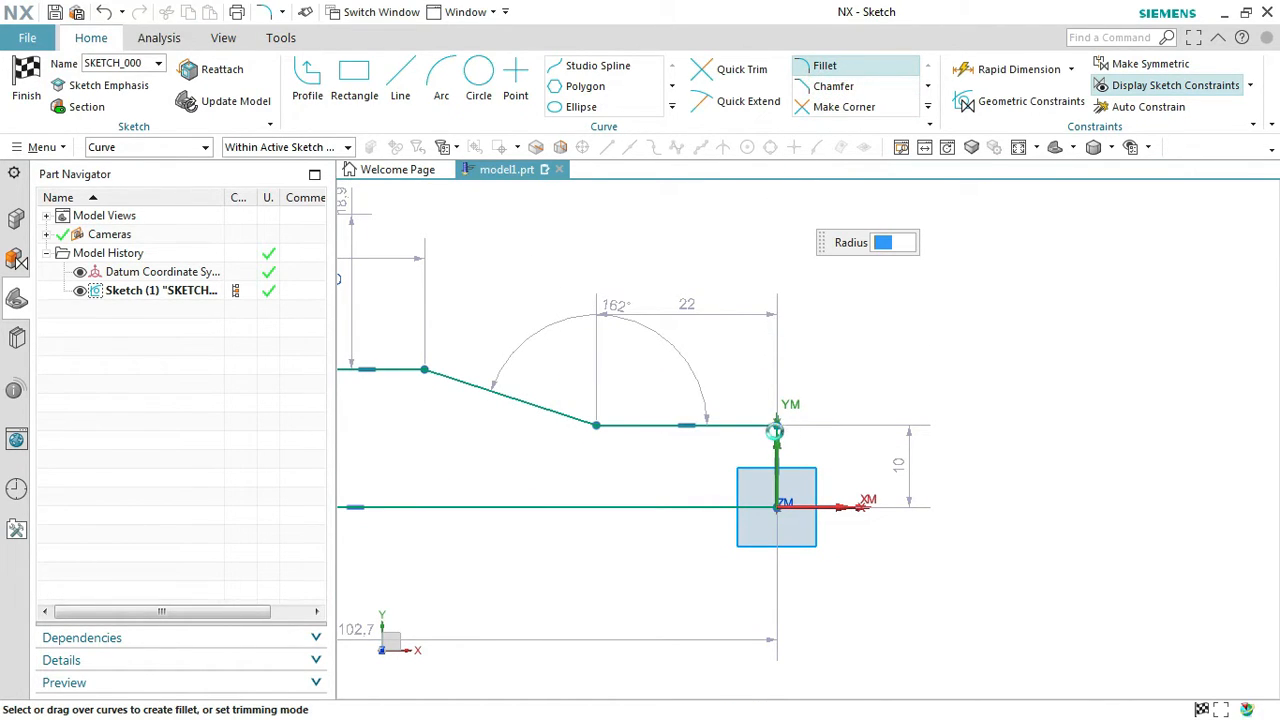
click(777, 424)
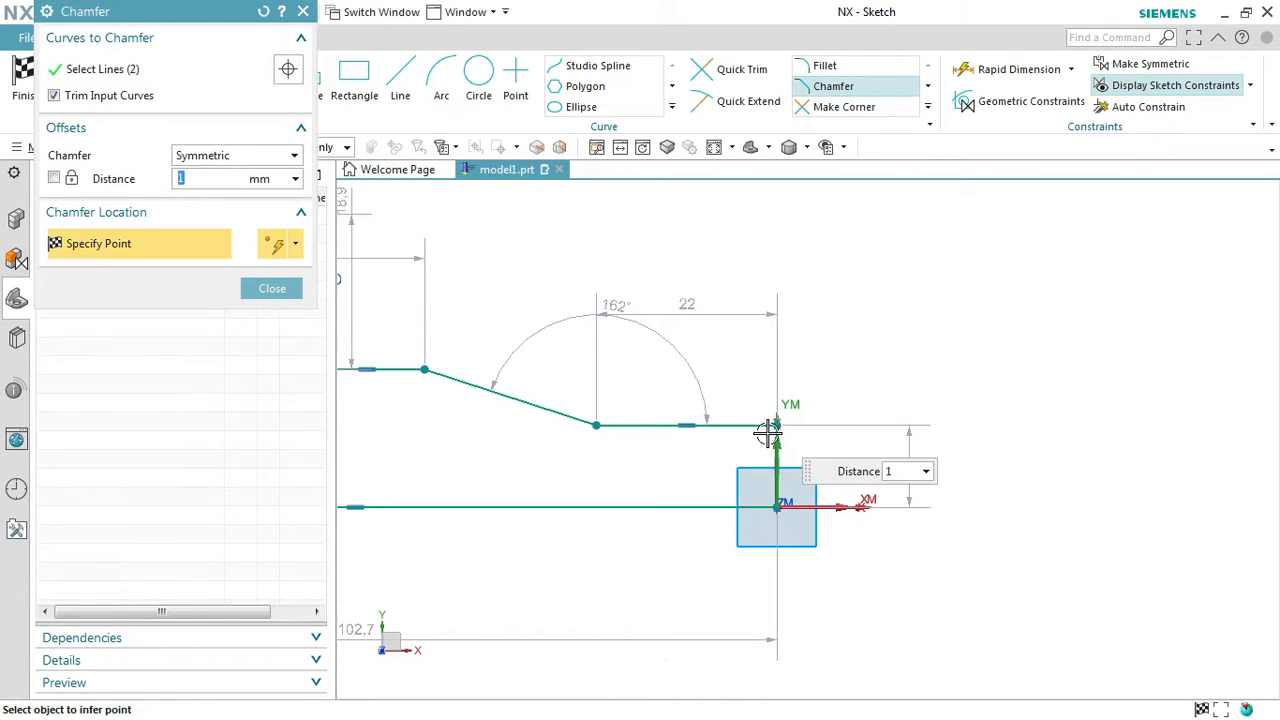
text(1)
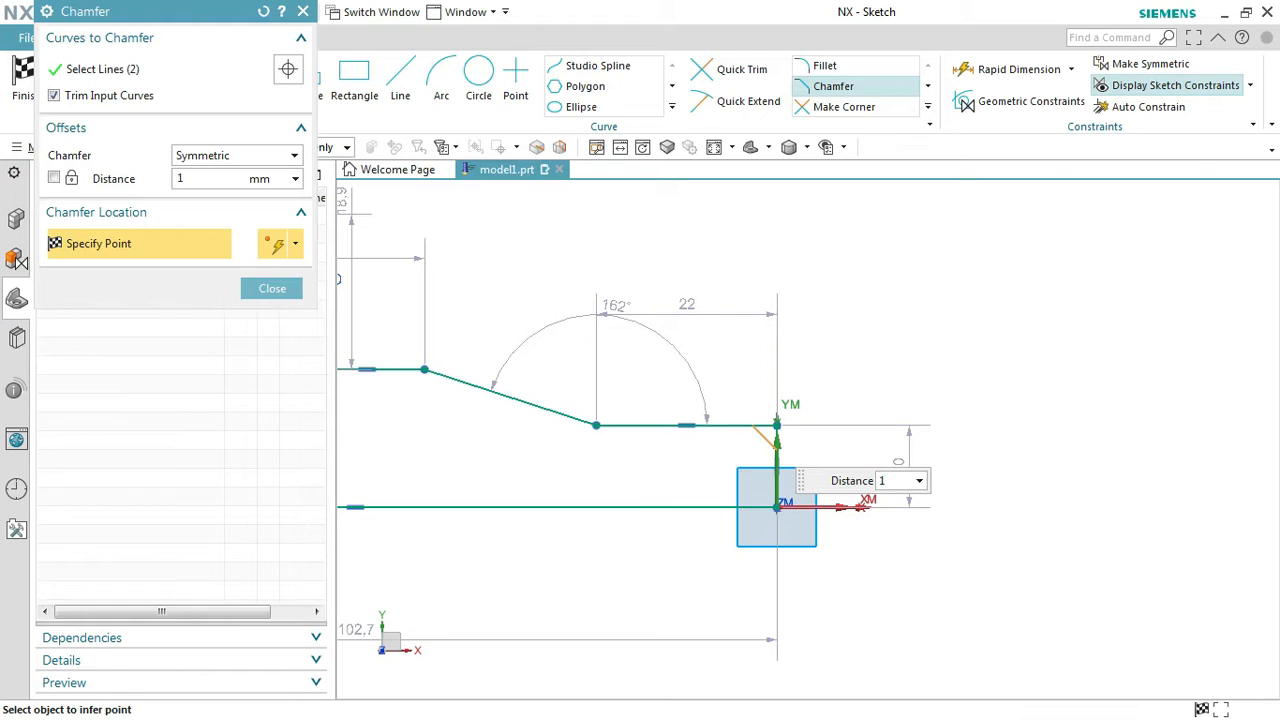
click(764, 436)
scroll(1050, 405, up, 2)
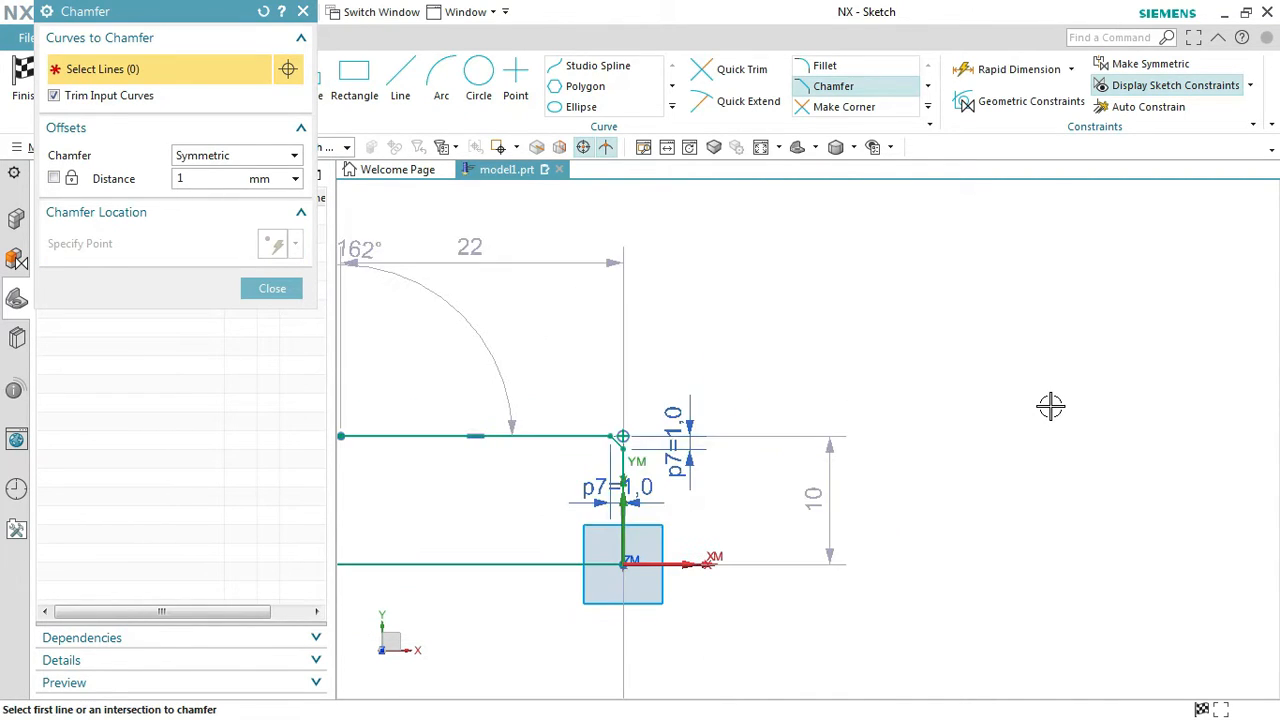
- Chamfer the upper outer corner of the tall shoulder symmetrically by 0.5 mm and close the Chamfer command
scroll(1050, 405, down, 2)
scroll(1050, 405, down, 3)
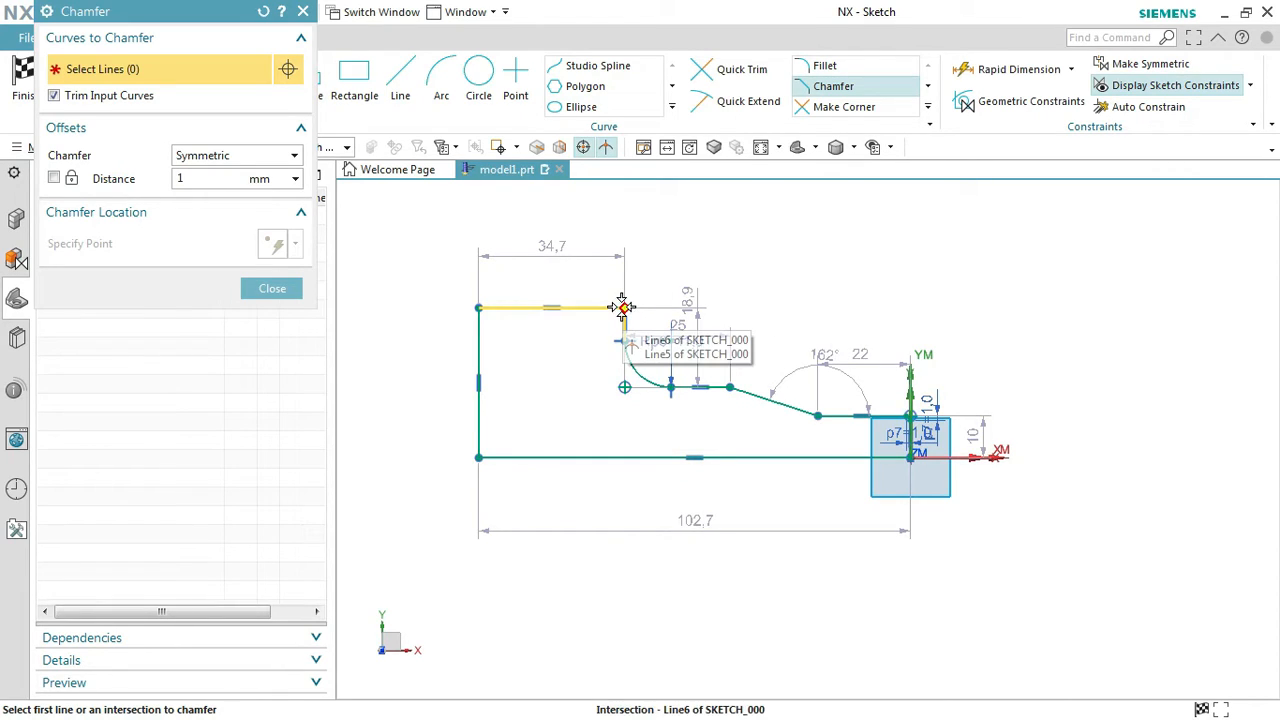
click(621, 307)
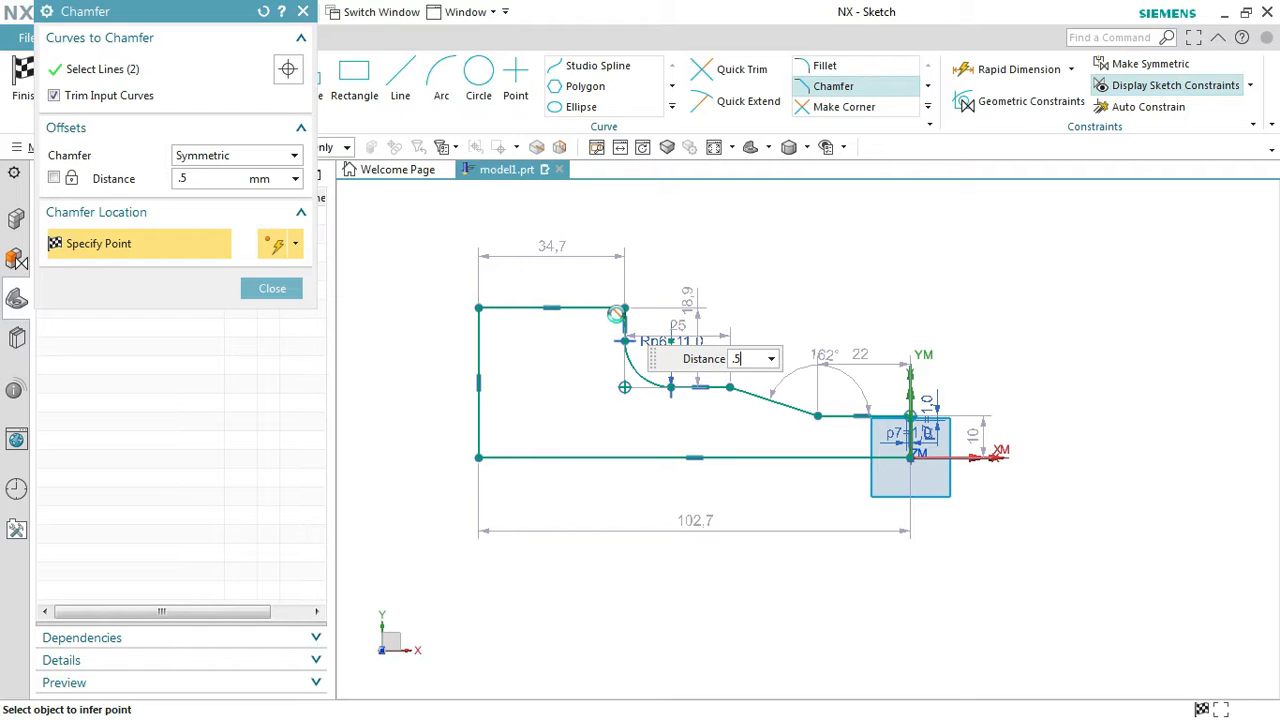
text(.5)
key(Return)
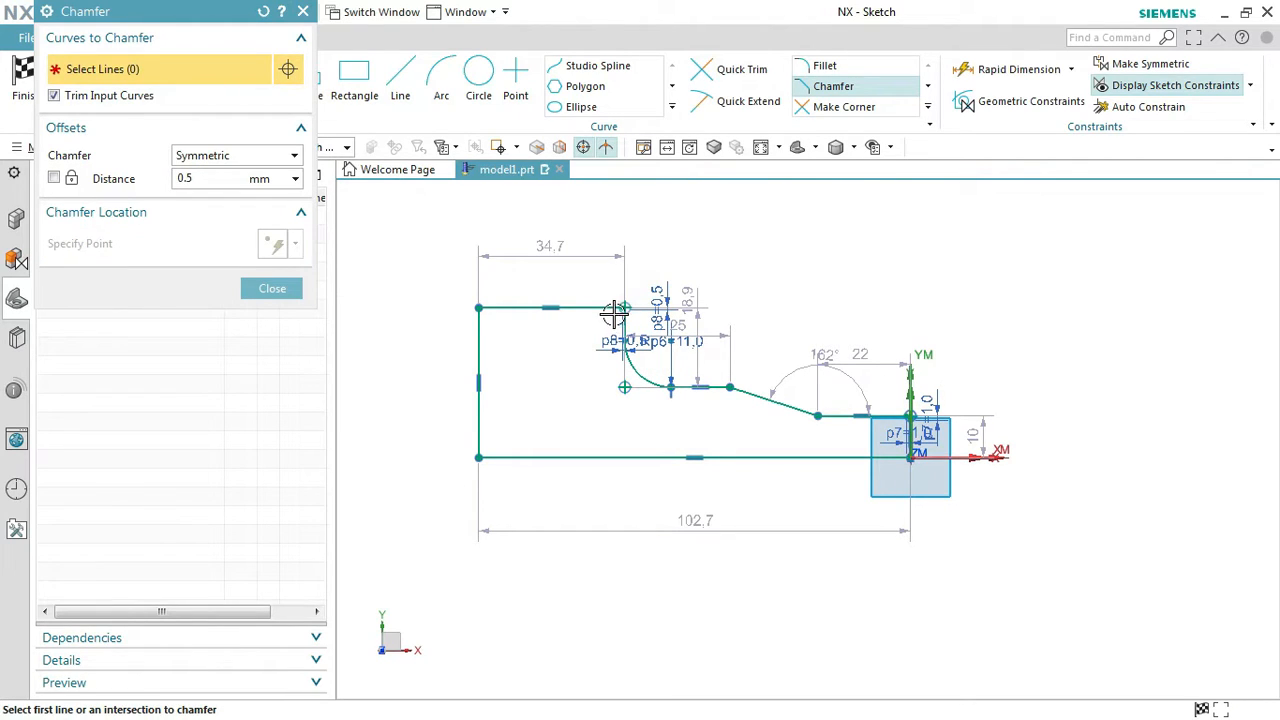
click(272, 288)
- Draw a 105 mm wide, 40 mm high rectangle around the profile for the blank, starting on the axis just beyond the front end
click(354, 80)
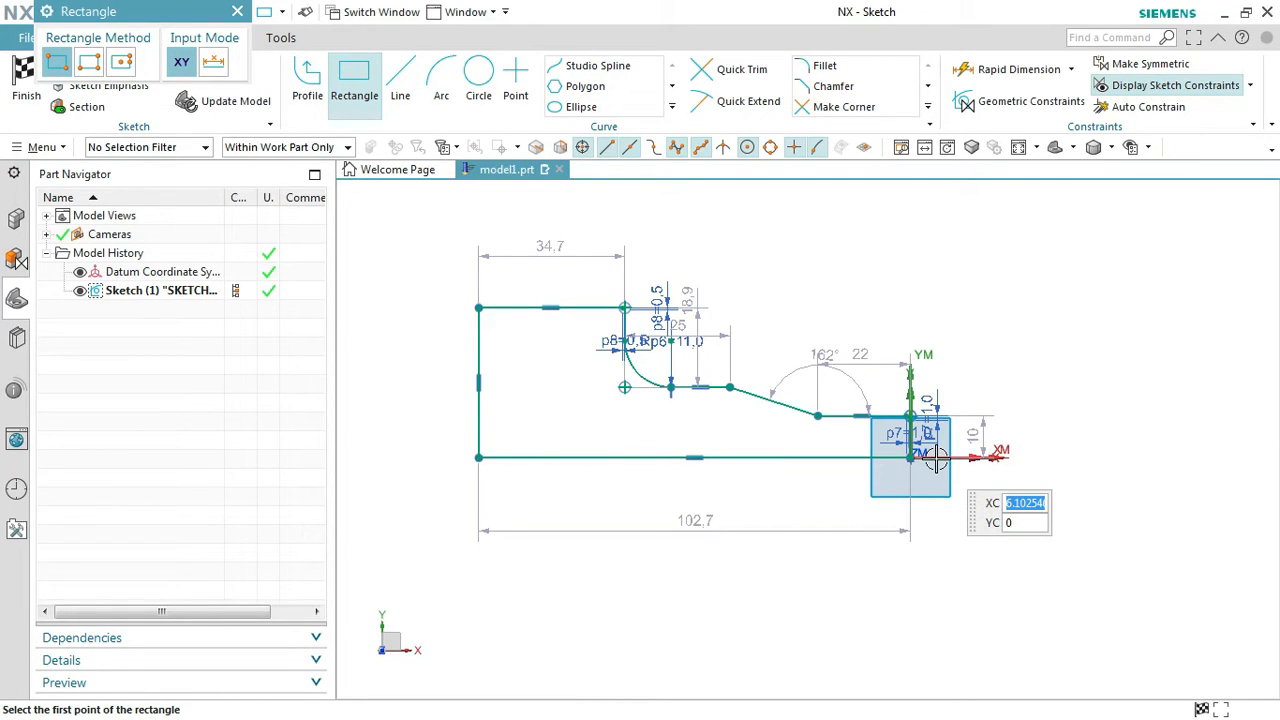
key(Return)
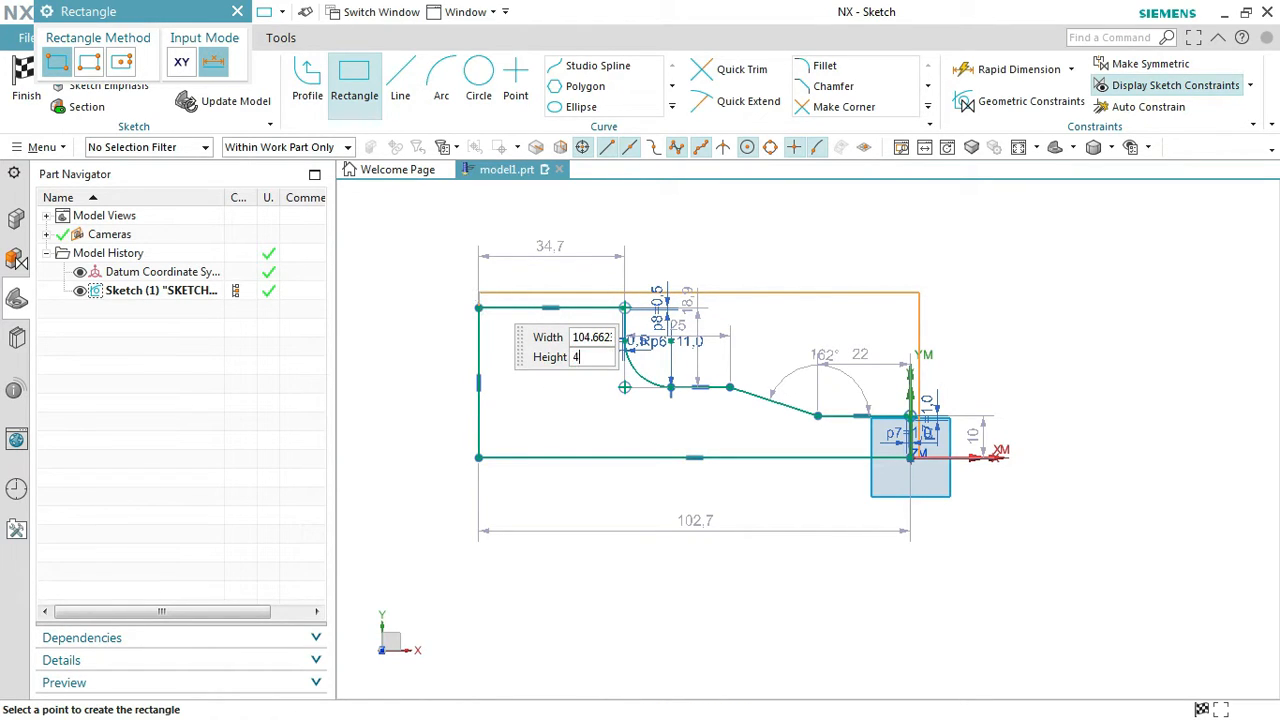
key(Tab)
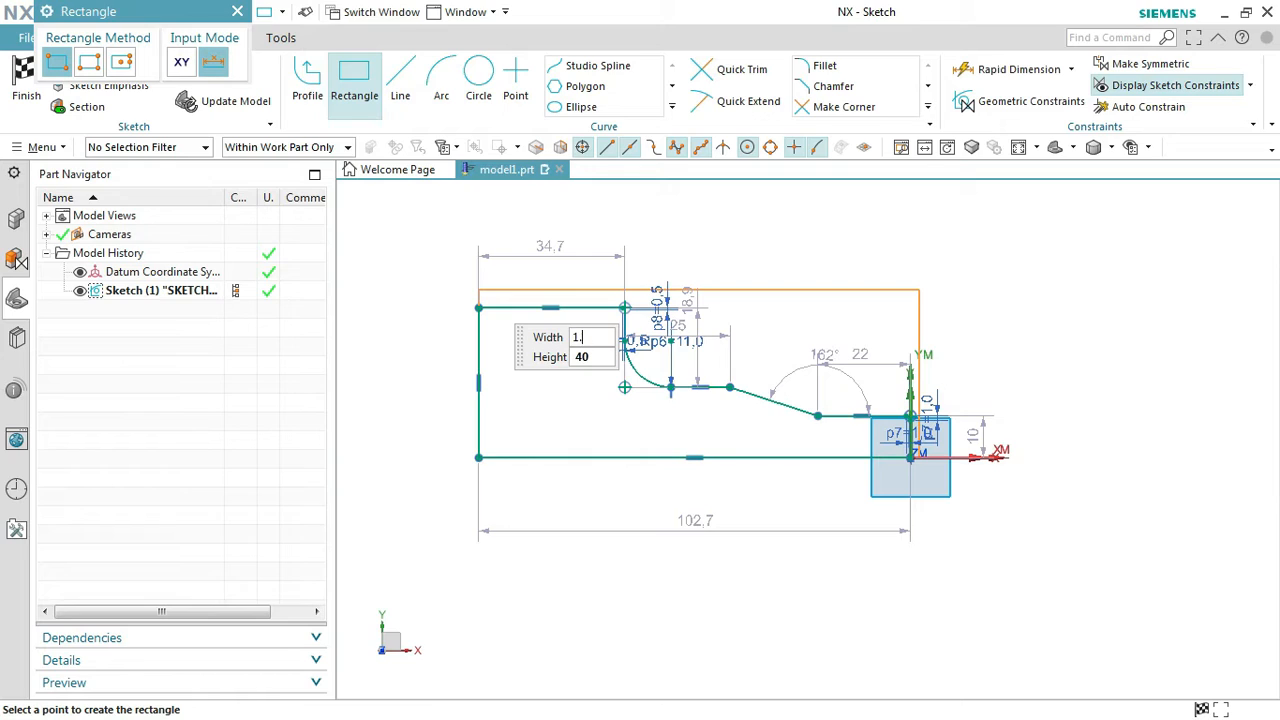
text(105)
key(Tab)
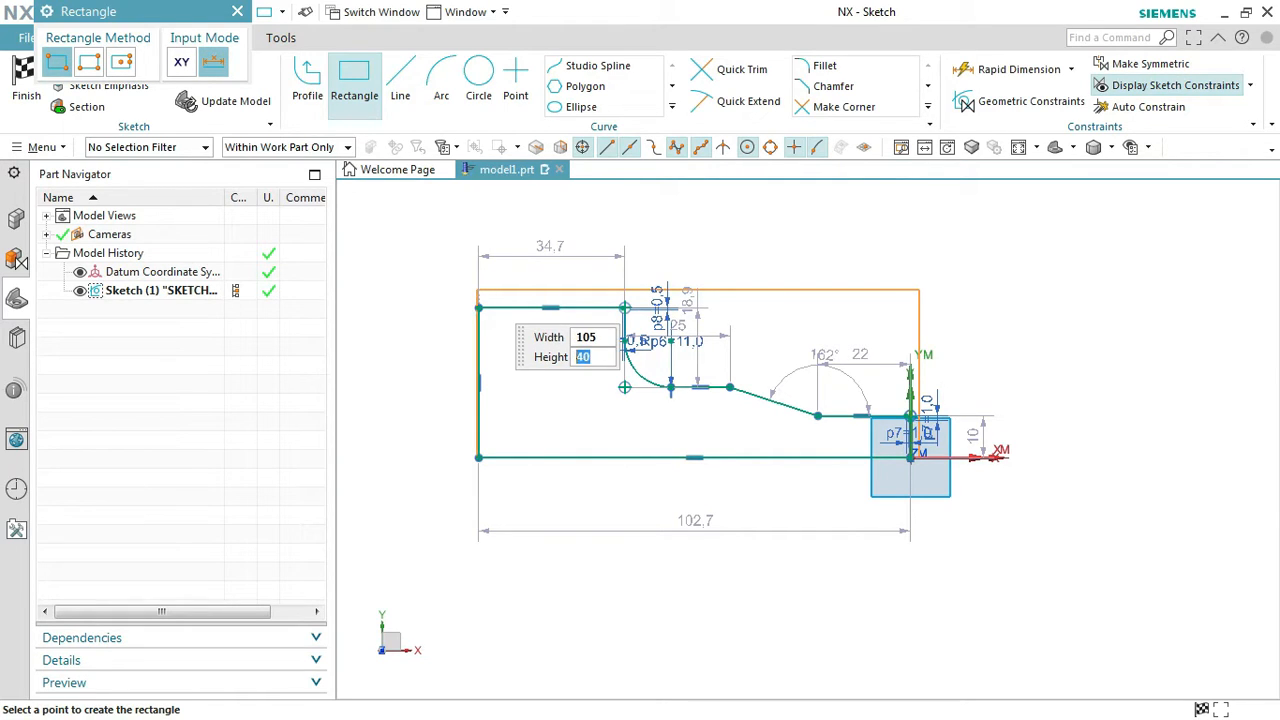
click(480, 291)
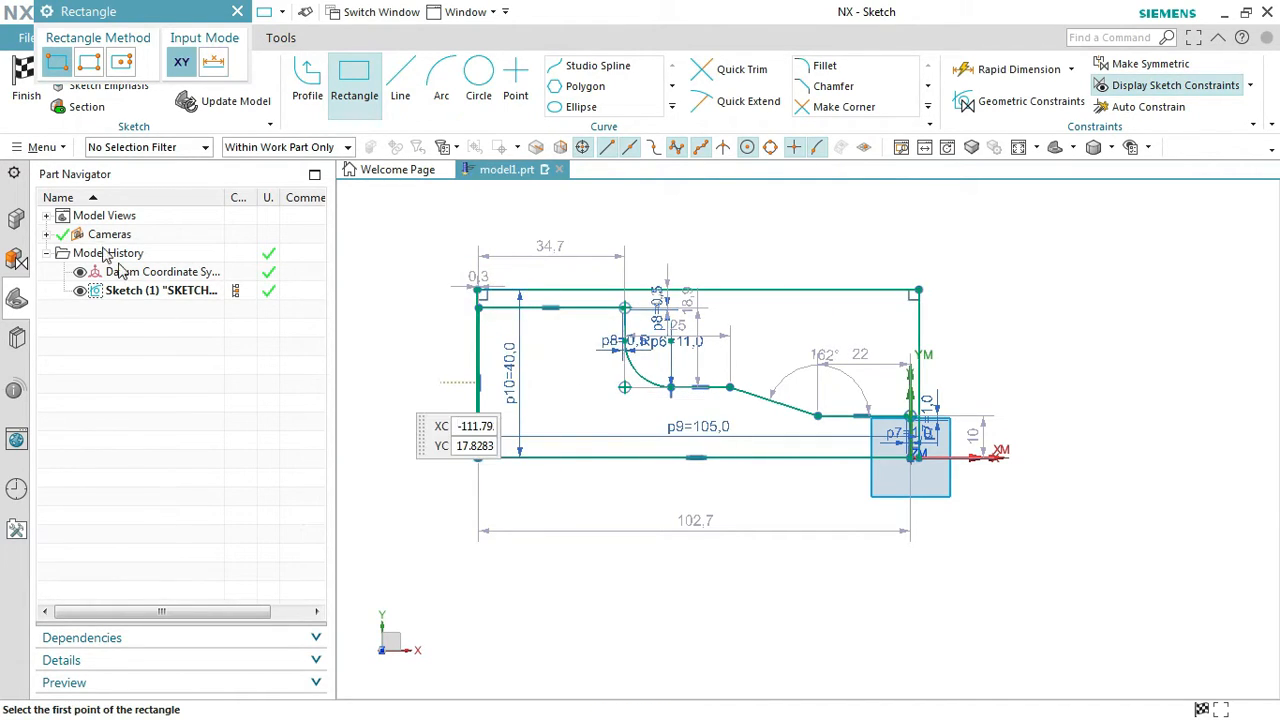
- Finish the sketch and return to the Manufacturing environment
click(25, 90)
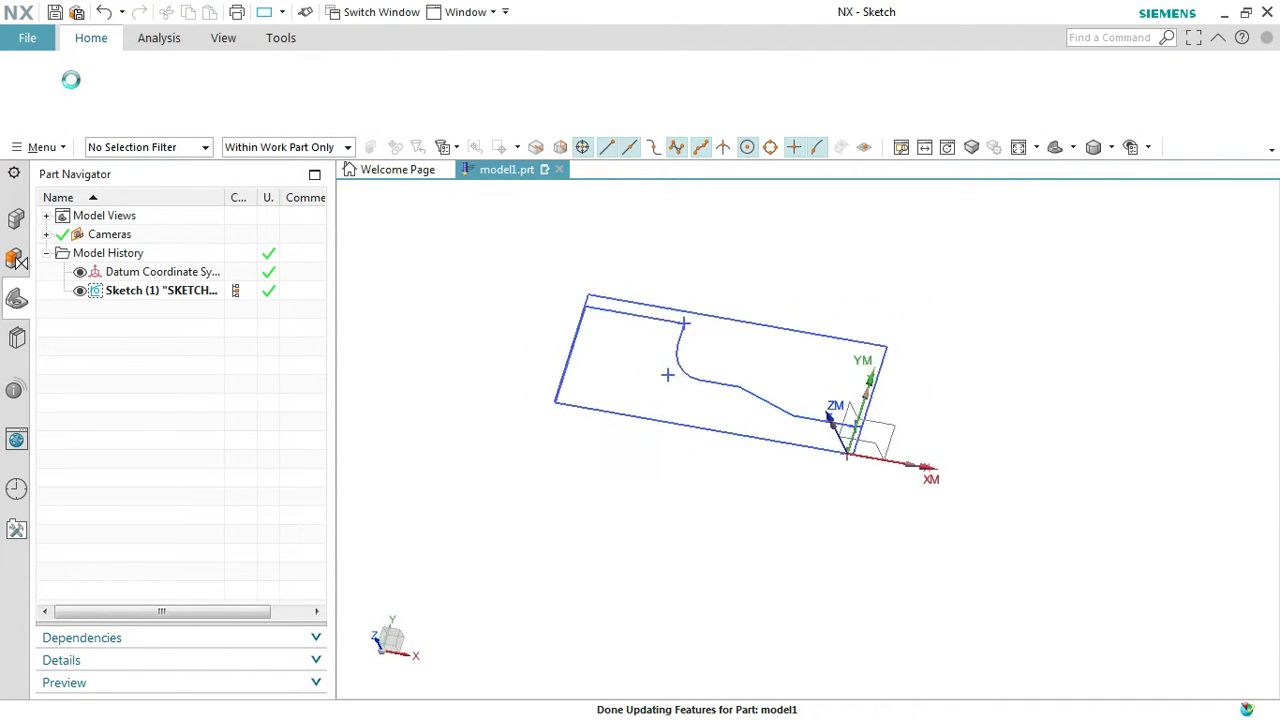
mouse_move(737, 409)
middle_down()
mouse_move(763, 466)
mouse_move(754, 473)
middle_up()
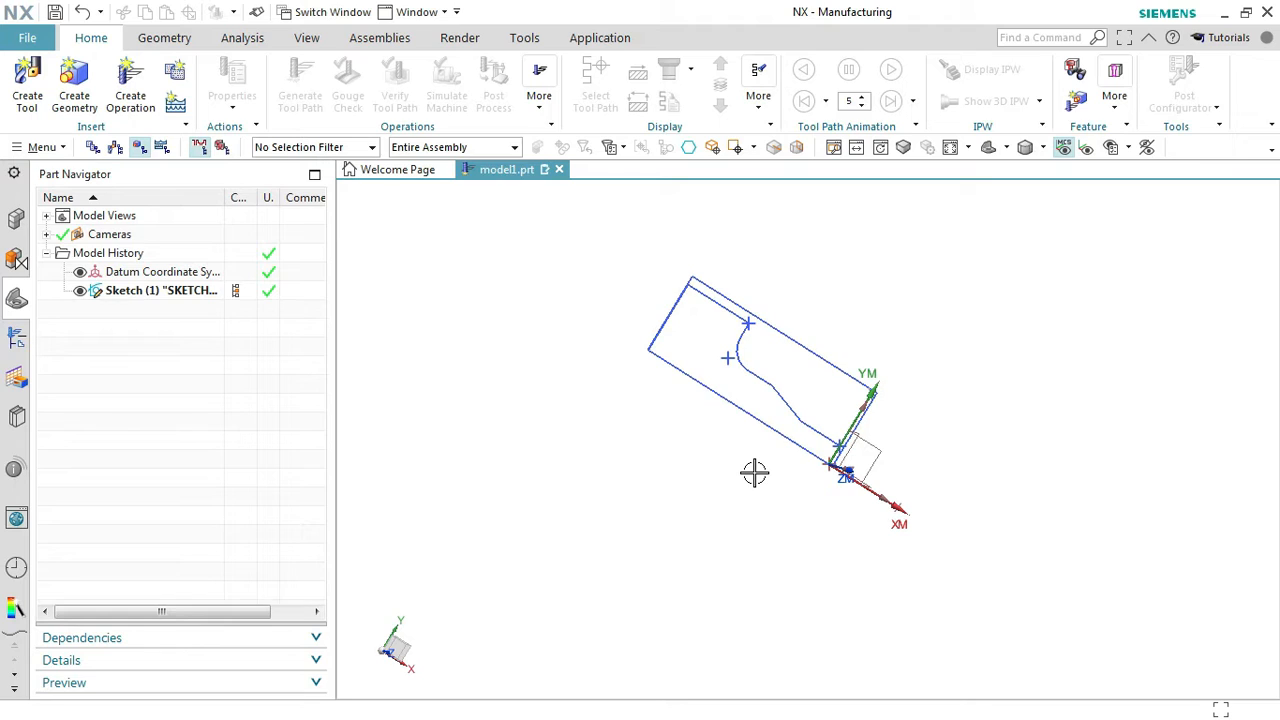
key(ctrl+alt+t)
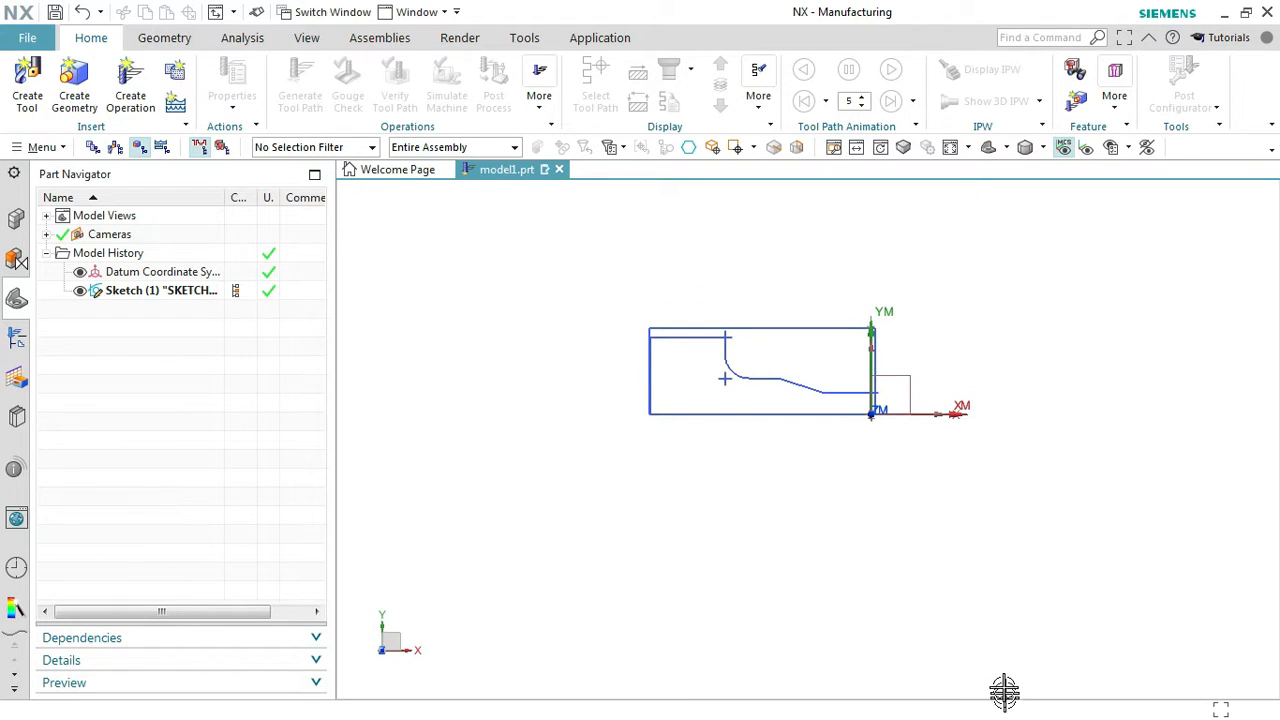
- Reorient the MCS_SPINDLE coordinate system so ZM runs along the turning axis and XM points radially
click(17, 340)
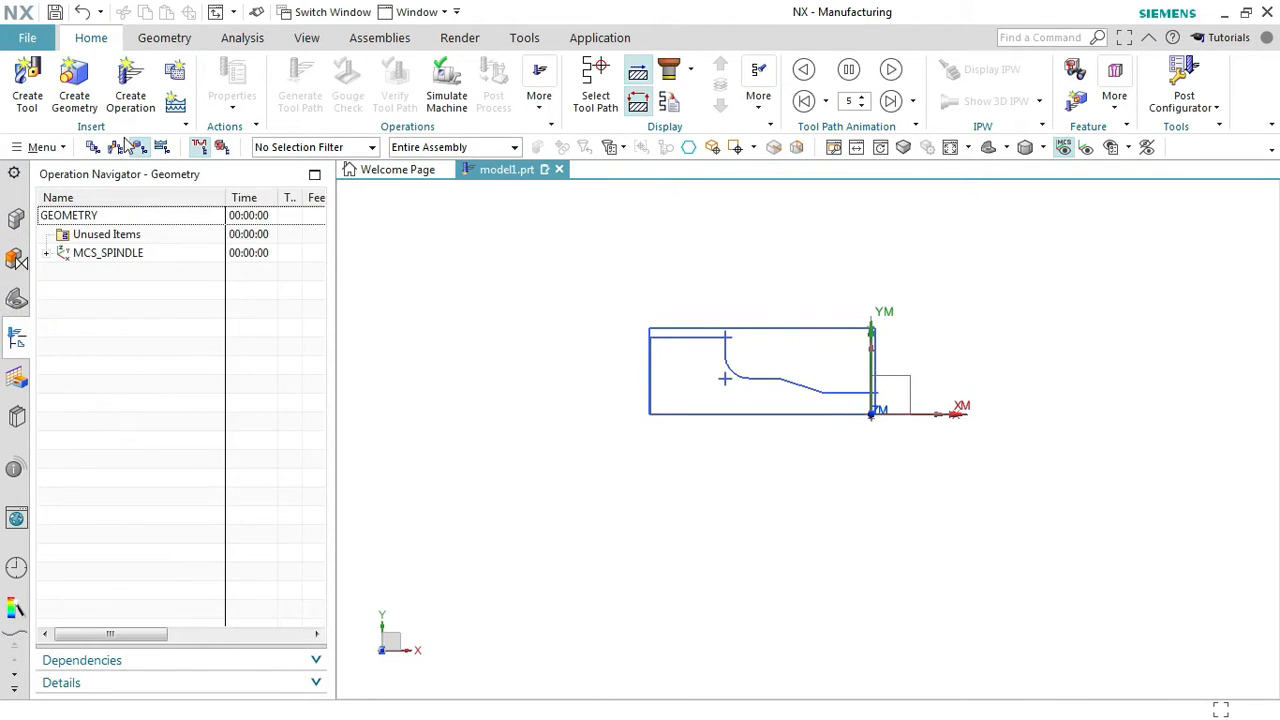
click(46, 253)
click(97, 255)
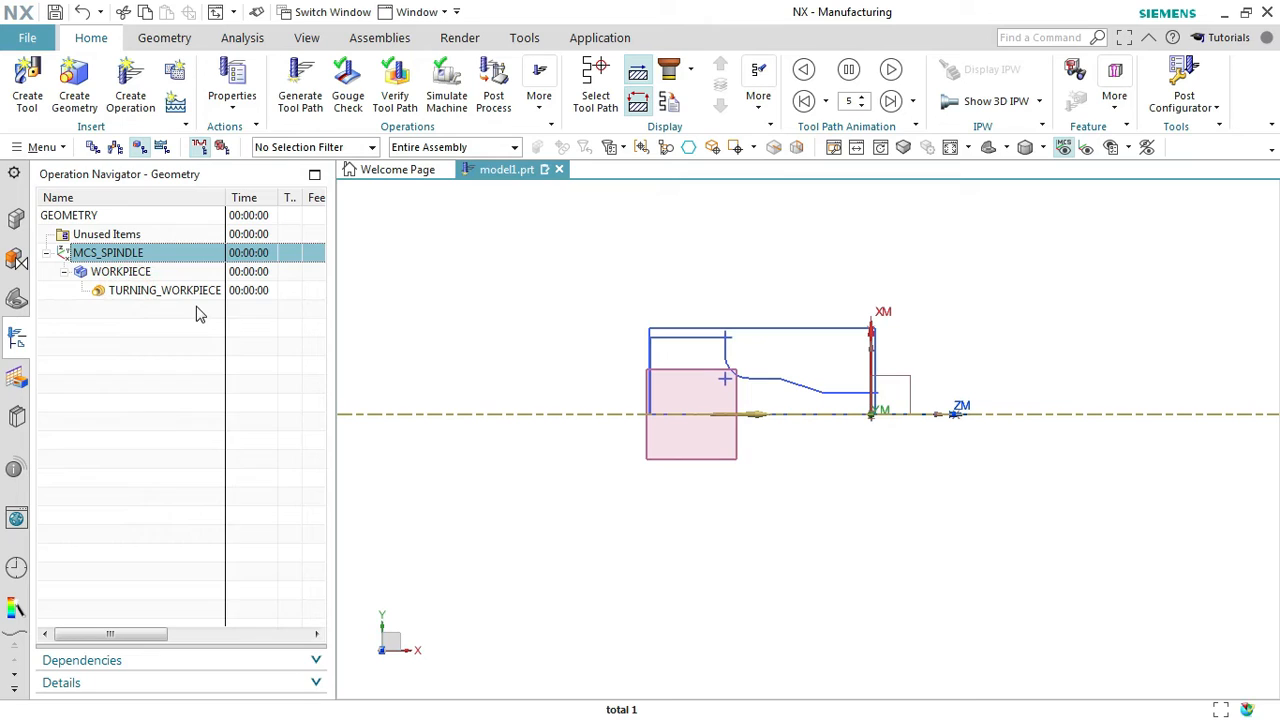
- Define the part boundary of TURNING_WORKPIECE as a closed boundary from the connected curves of the shaft profile
click(145, 293)
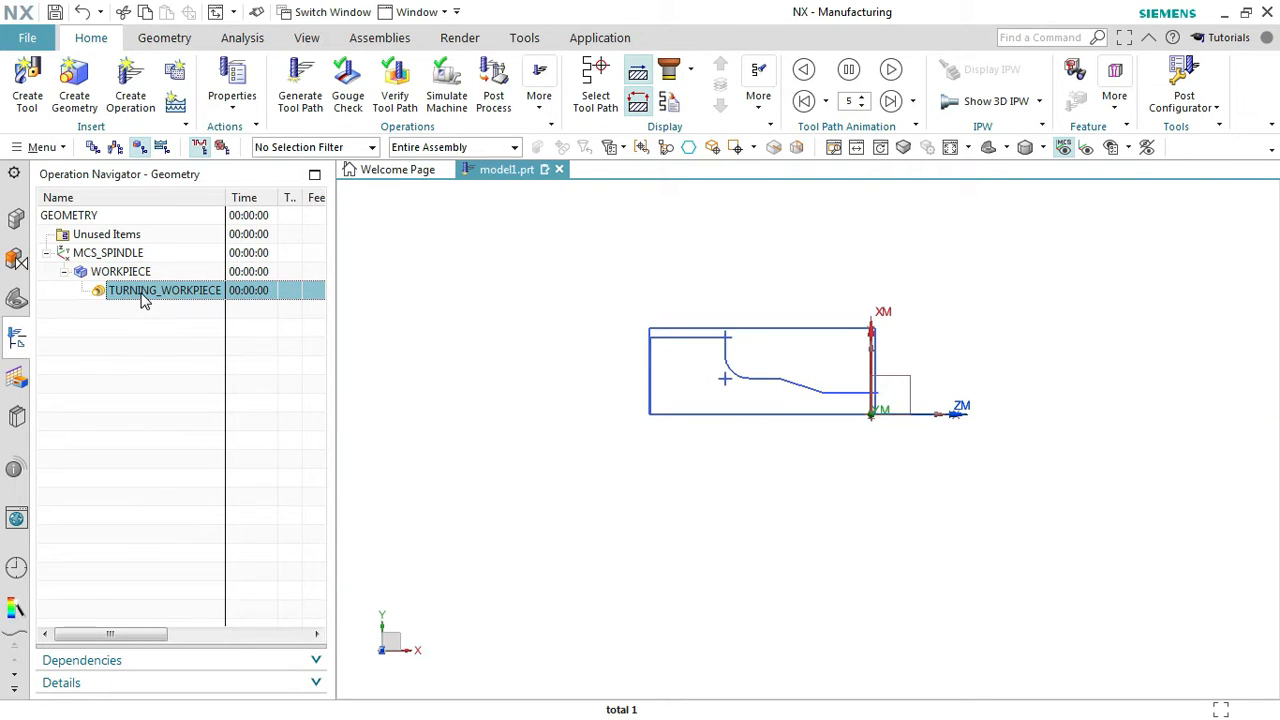
double_click(142, 296)
click(247, 96)
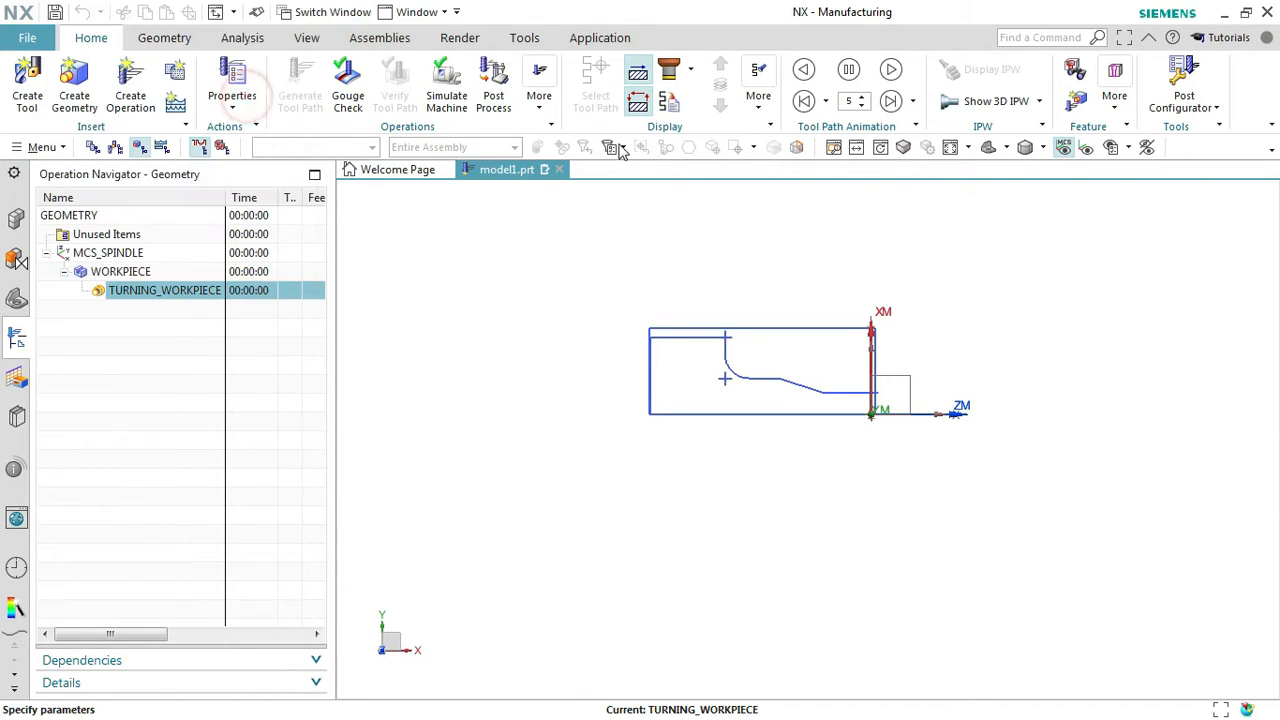
click(880, 148)
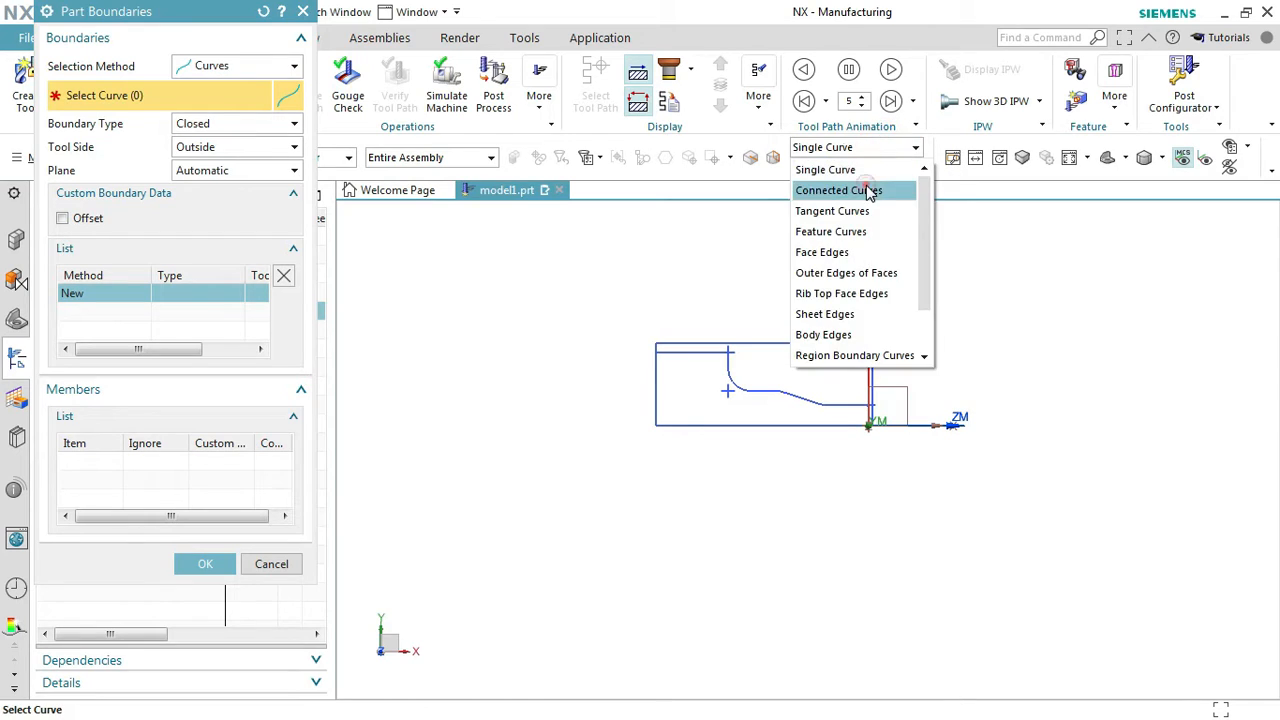
click(895, 189)
click(832, 396)
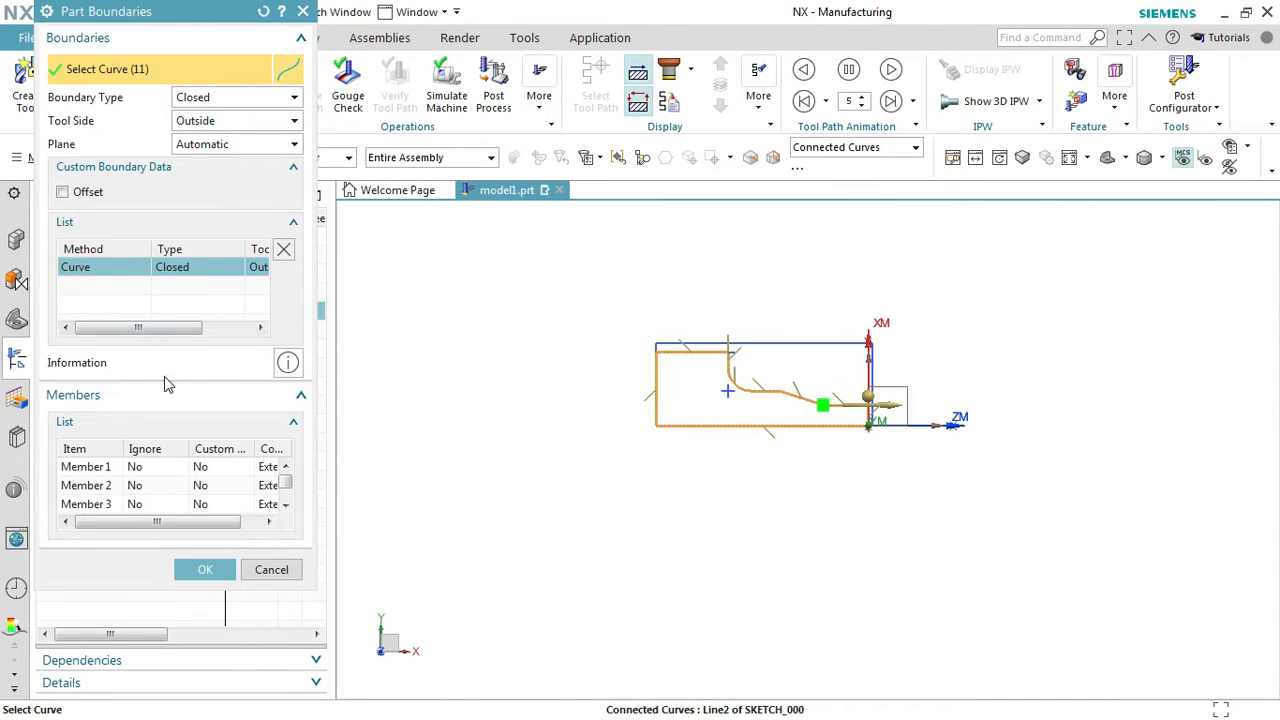
click(222, 576)
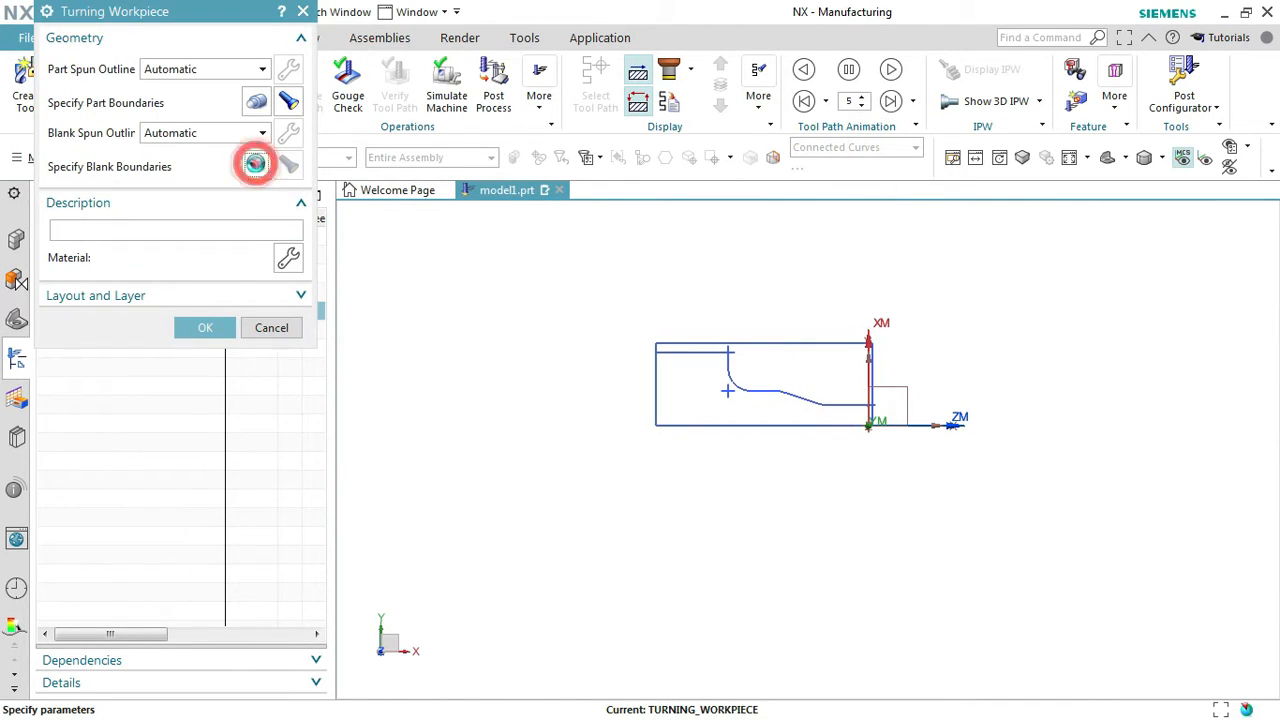
- Define the blank boundary from the connected curves of the outer rectangle and accept the turning workpiece
click(206, 326)
click(292, 67)
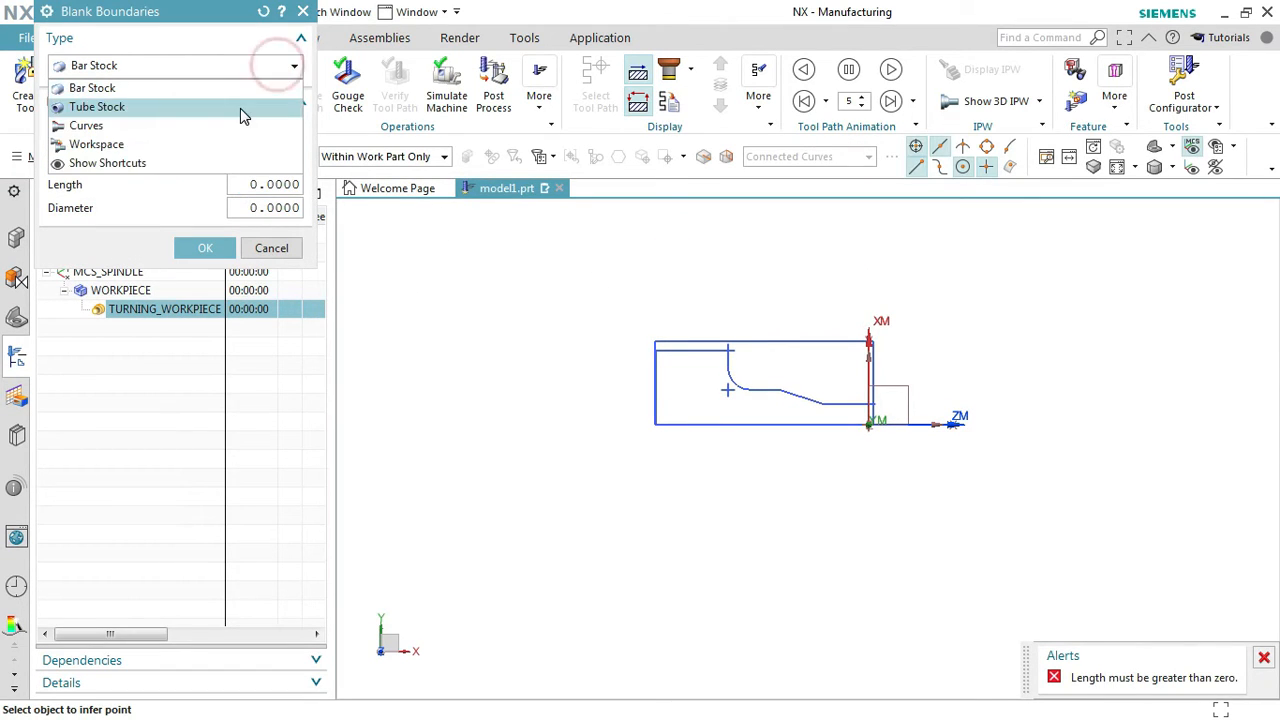
click(217, 126)
click(288, 133)
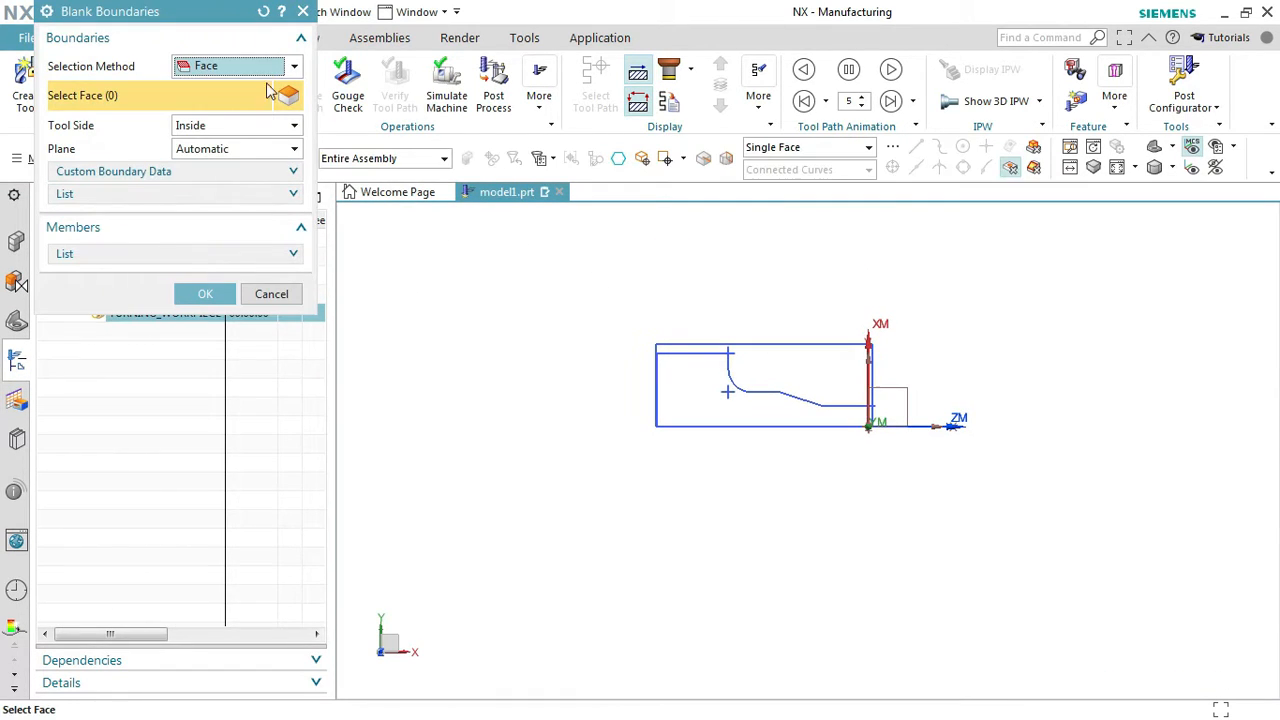
click(266, 65)
click(260, 114)
click(852, 150)
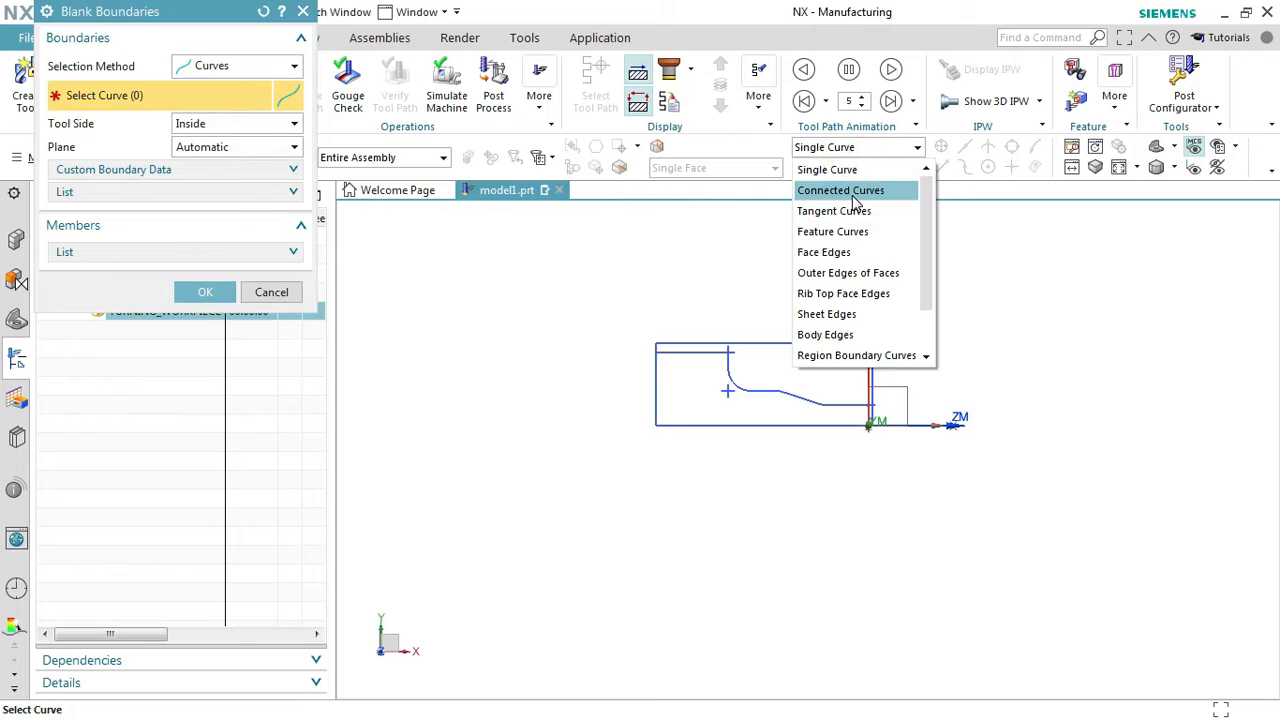
click(845, 190)
click(822, 344)
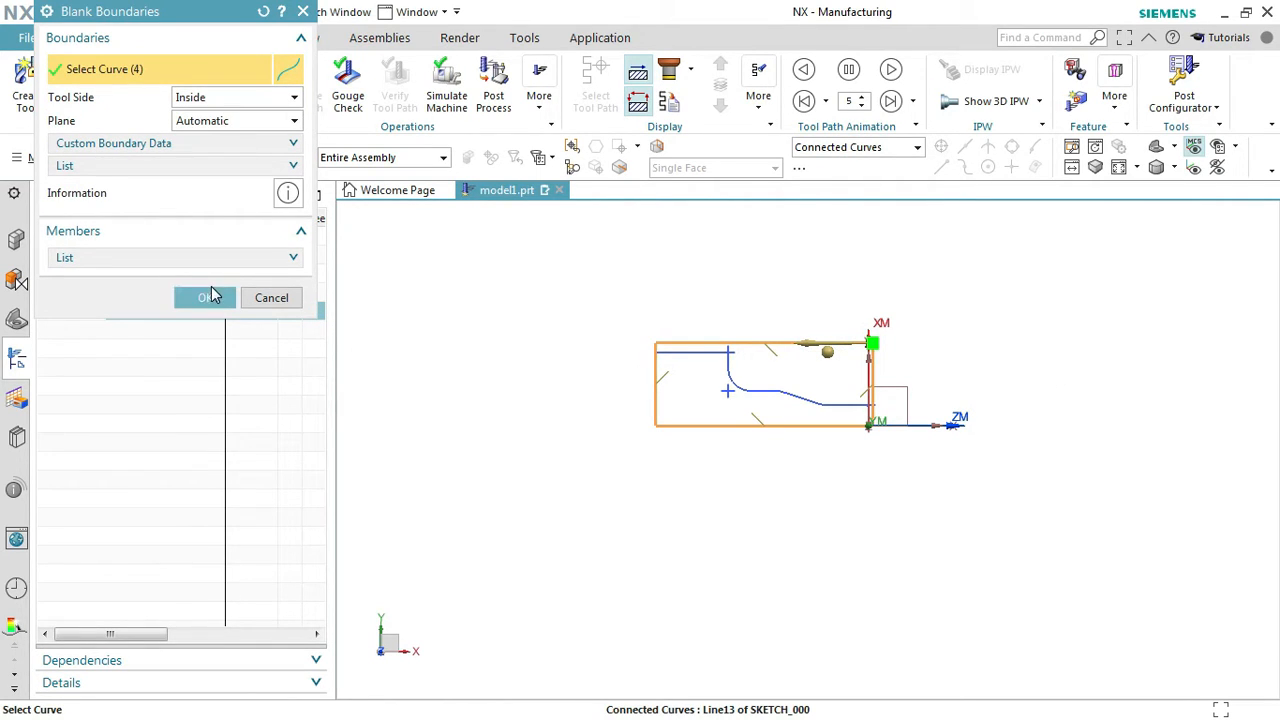
click(210, 296)
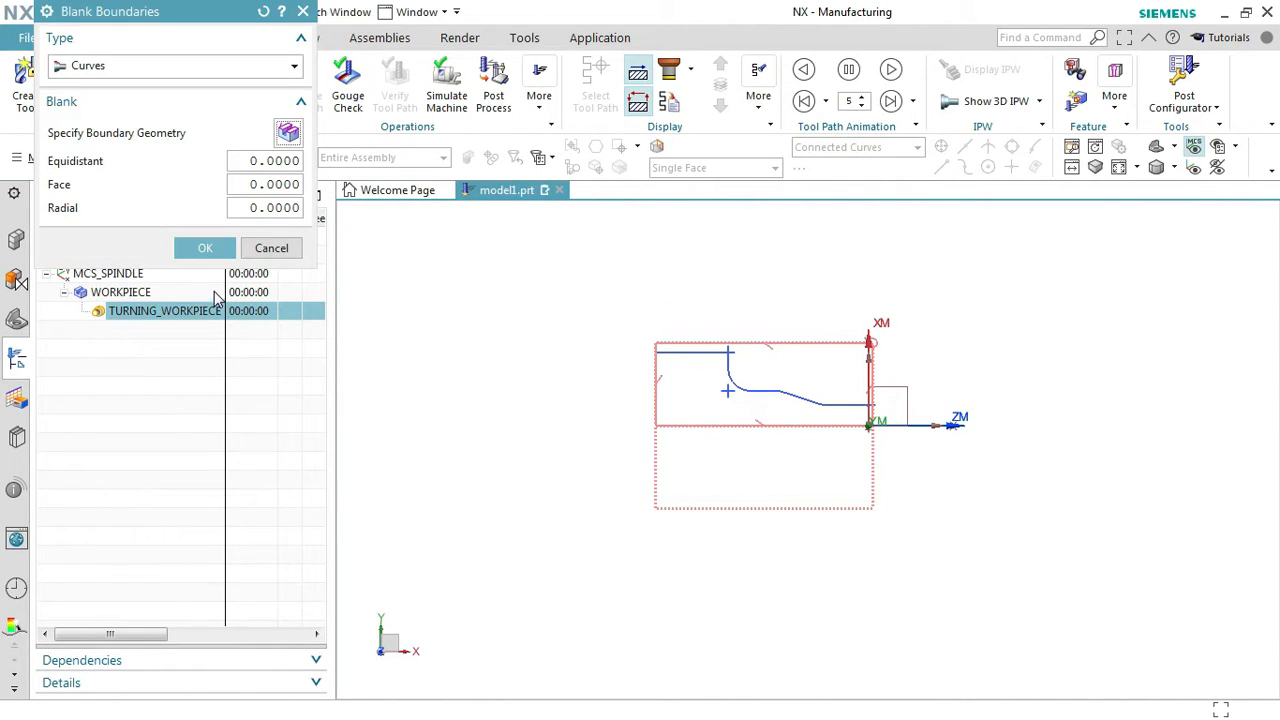
click(205, 250)
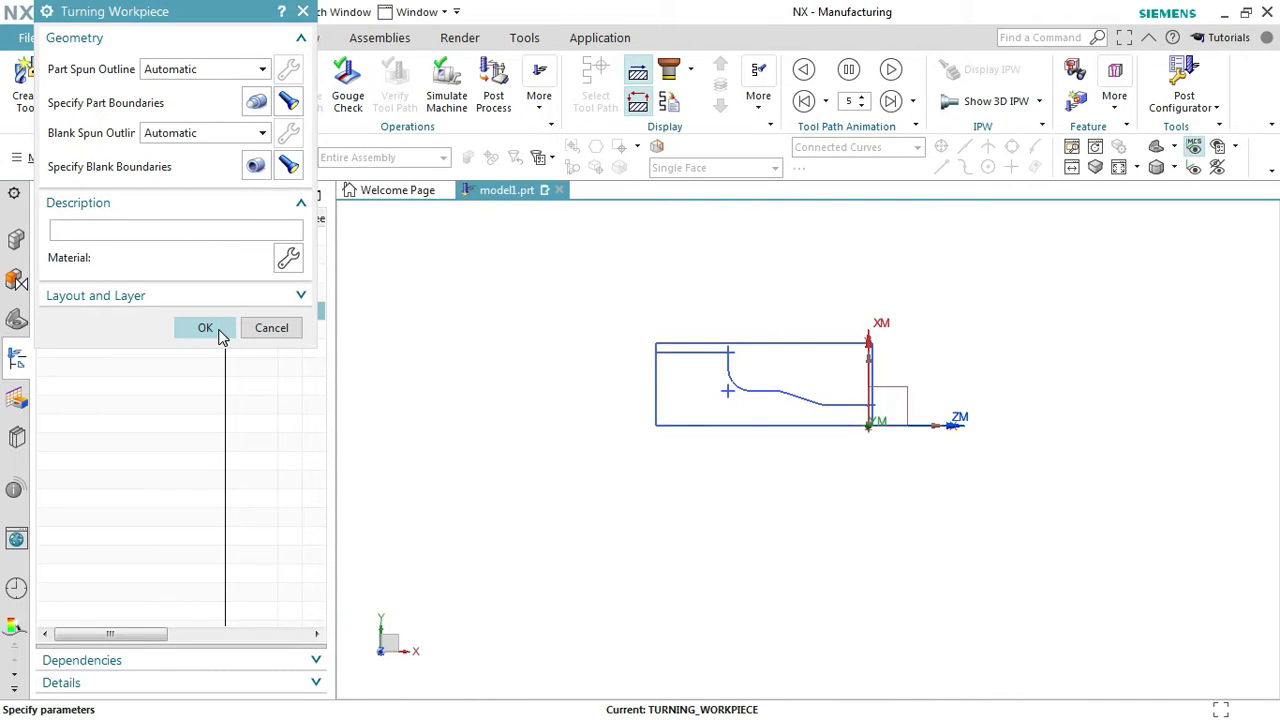
click(205, 328)
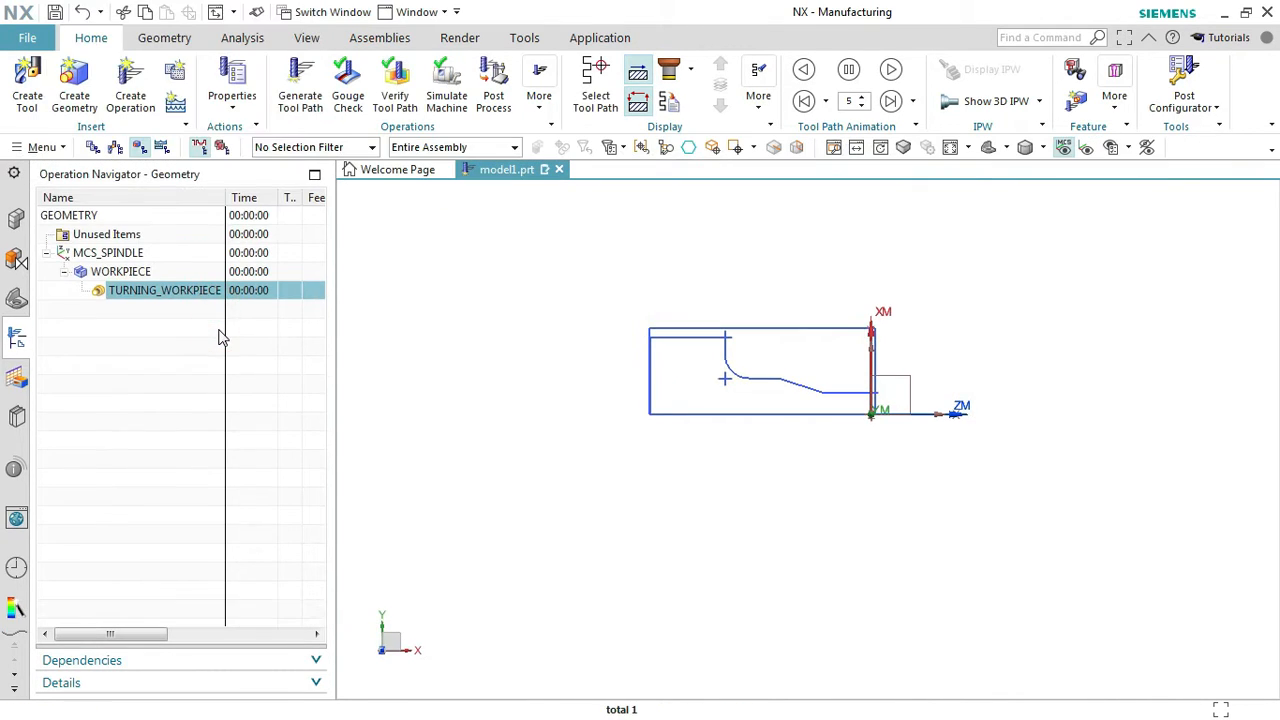
- Create an AVOIDANCE geometry under TURNING_WORKPIECE with direct motion to a start point at X 100, Y 100 mm
click(75, 82)
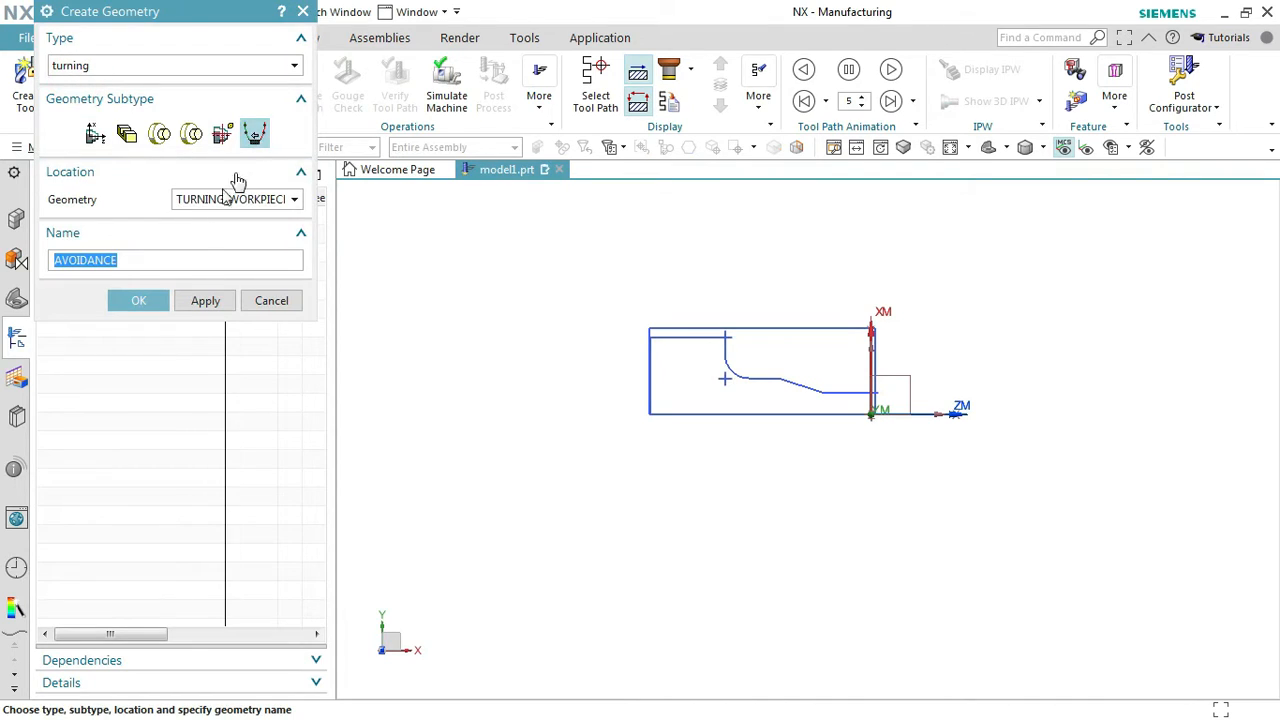
click(140, 301)
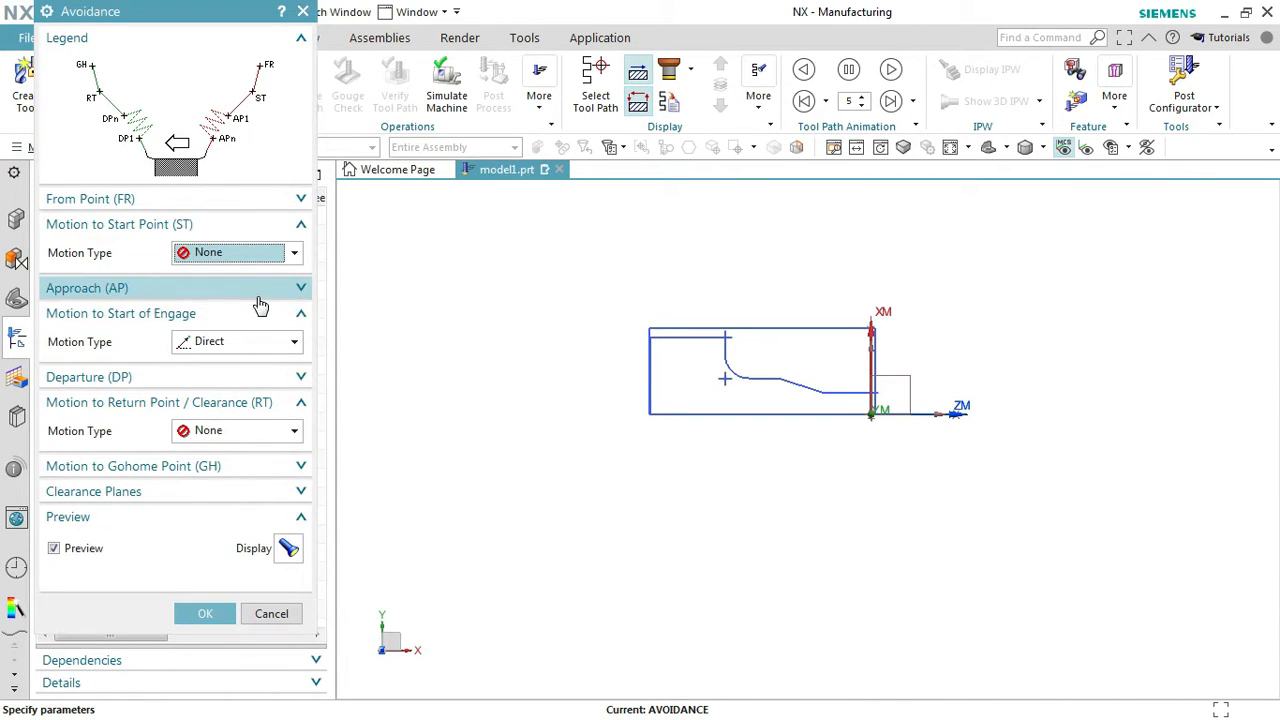
click(273, 251)
click(252, 291)
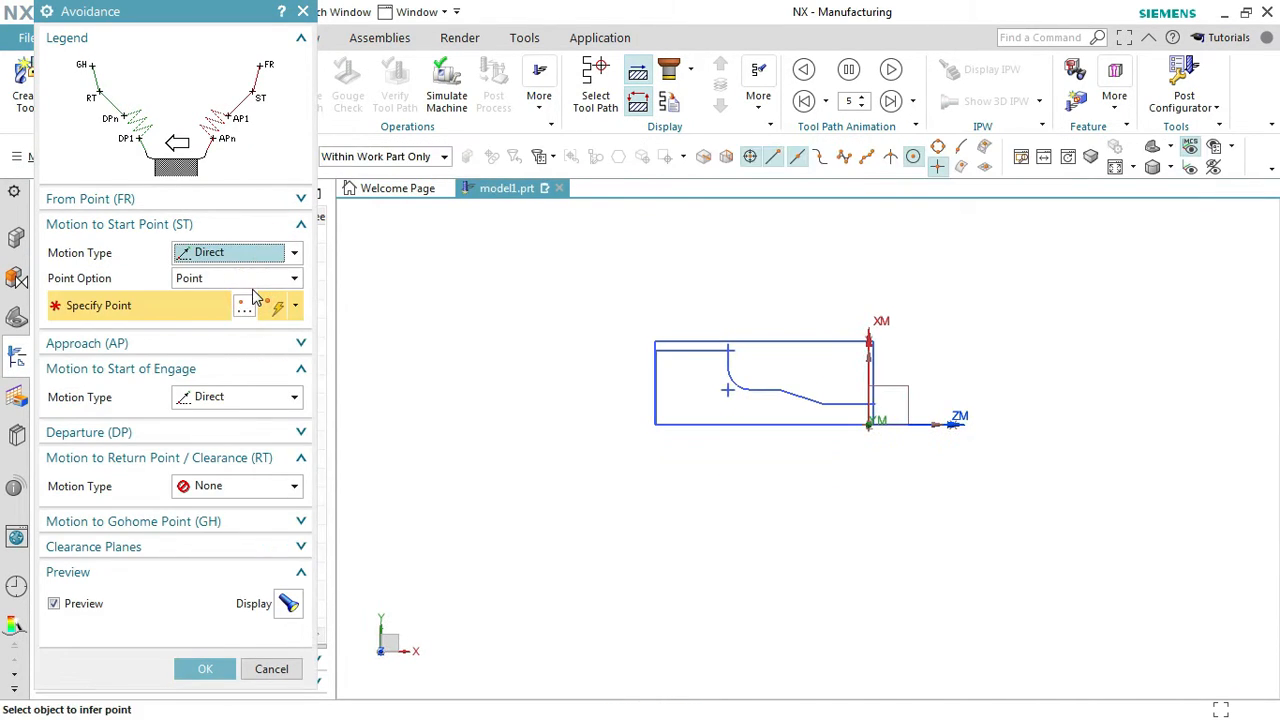
click(250, 299)
scroll(838, 445, down, 2)
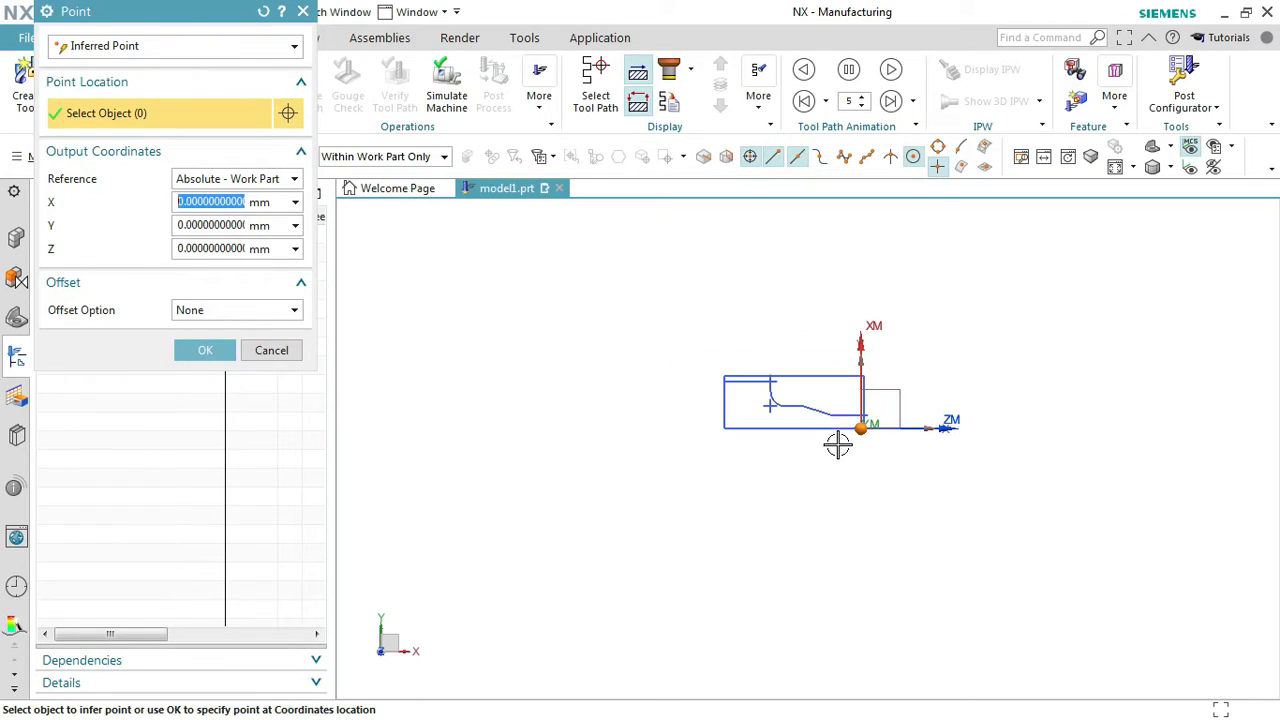
click(999, 289)
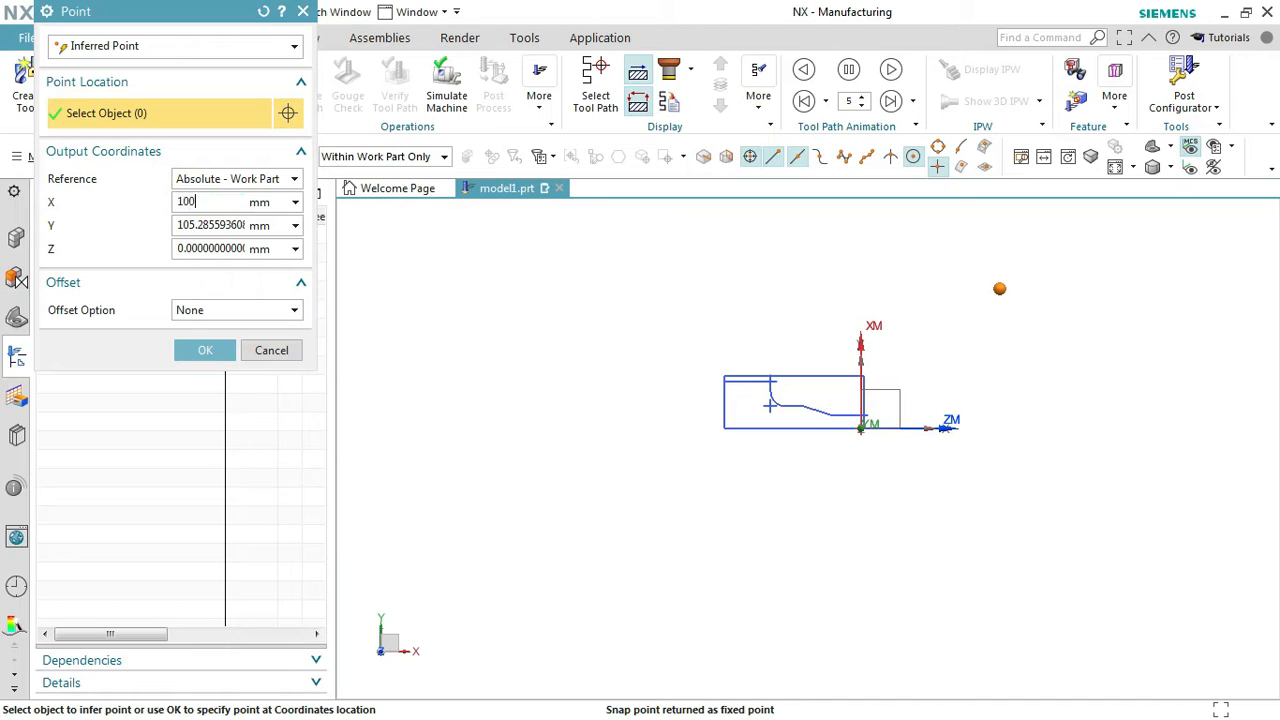
key(Tab)
text(1)
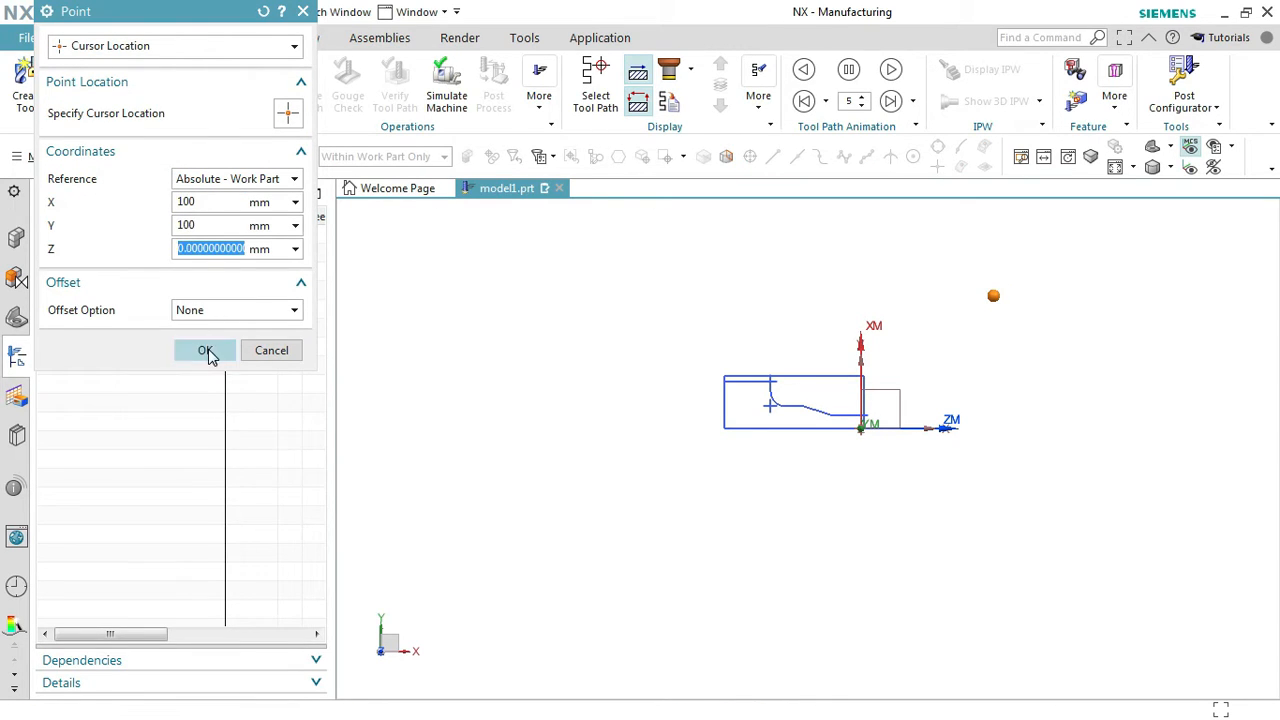
click(207, 351)
- Set the approach path to points and add an approach point at X 5, Y 45 mm
click(229, 343)
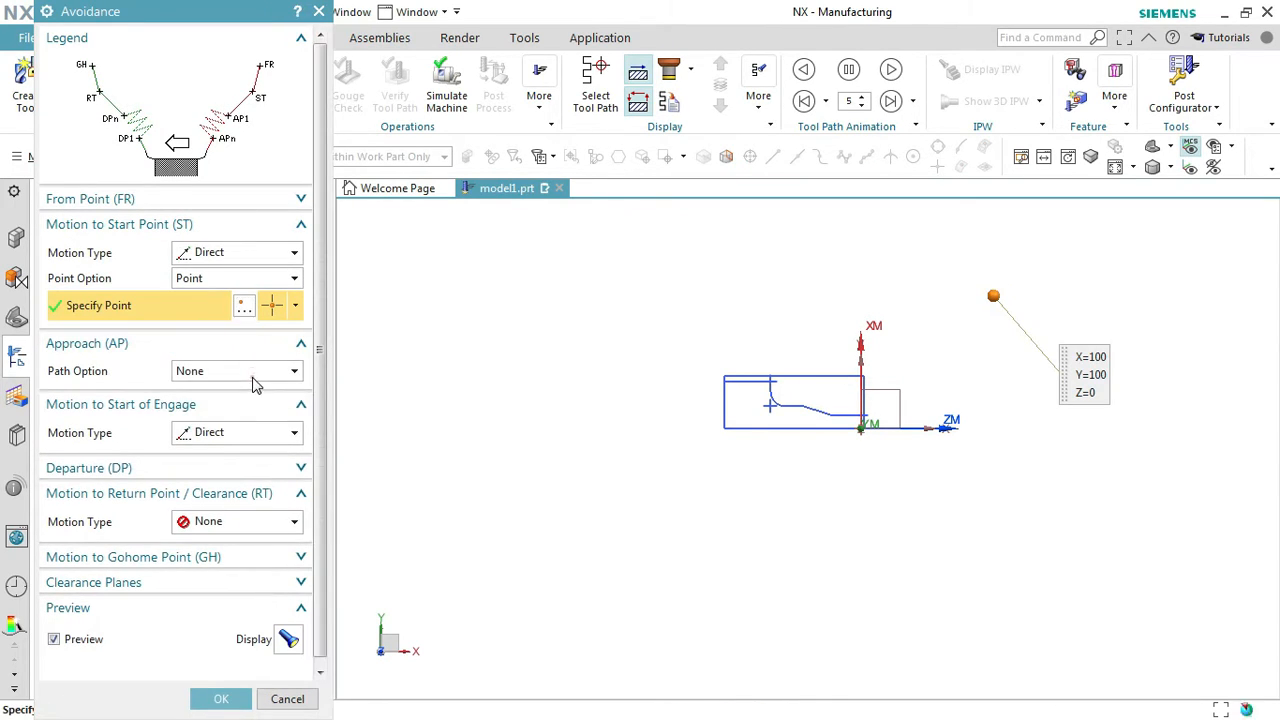
click(253, 375)
click(251, 406)
click(232, 452)
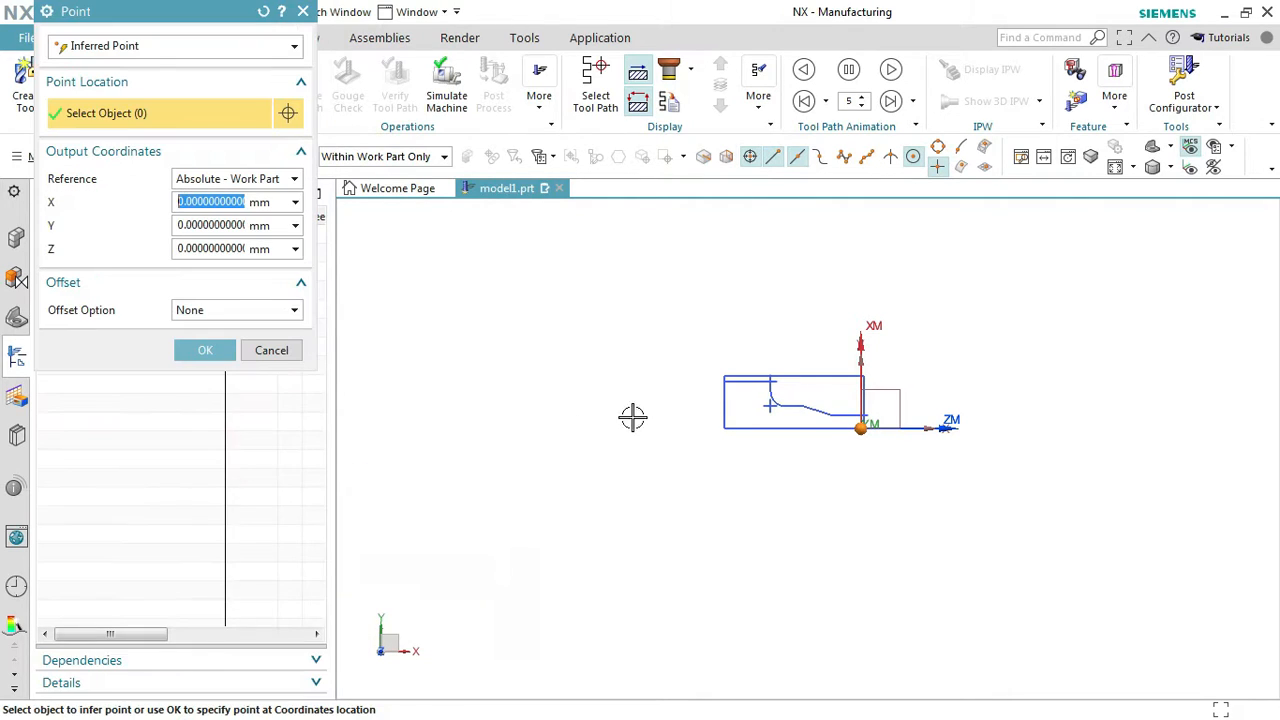
click(873, 370)
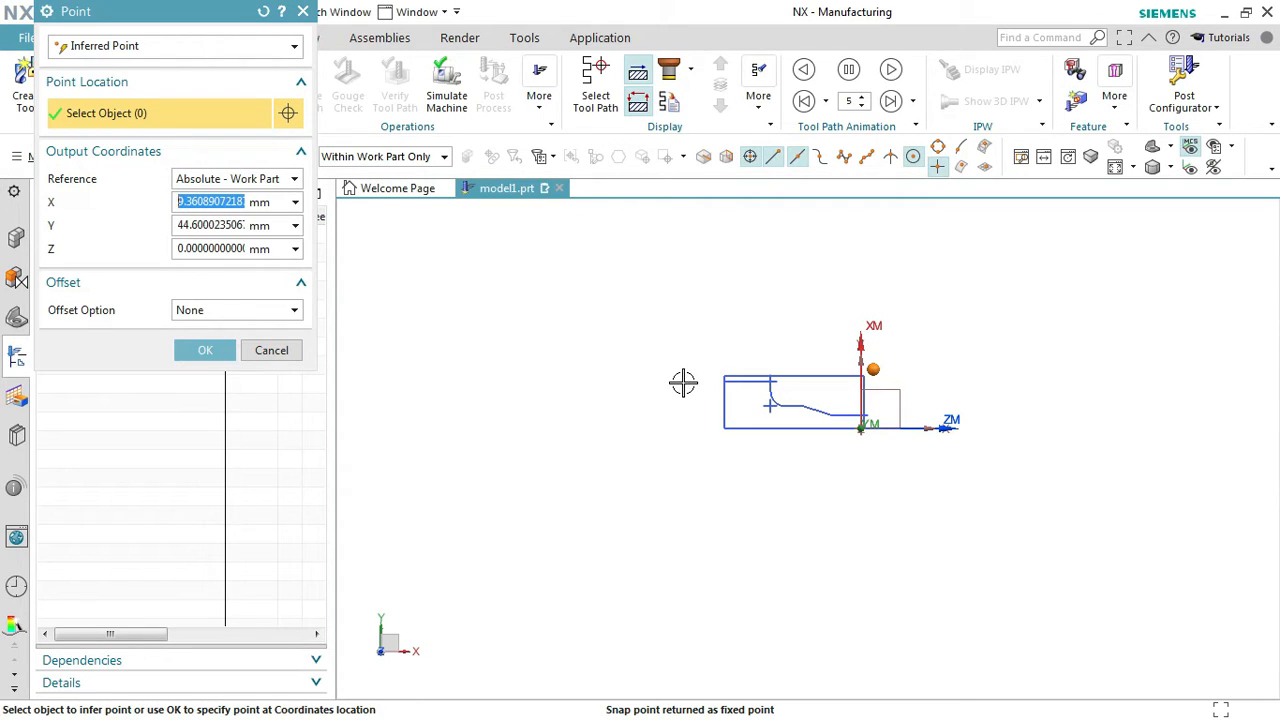
key(Tab)
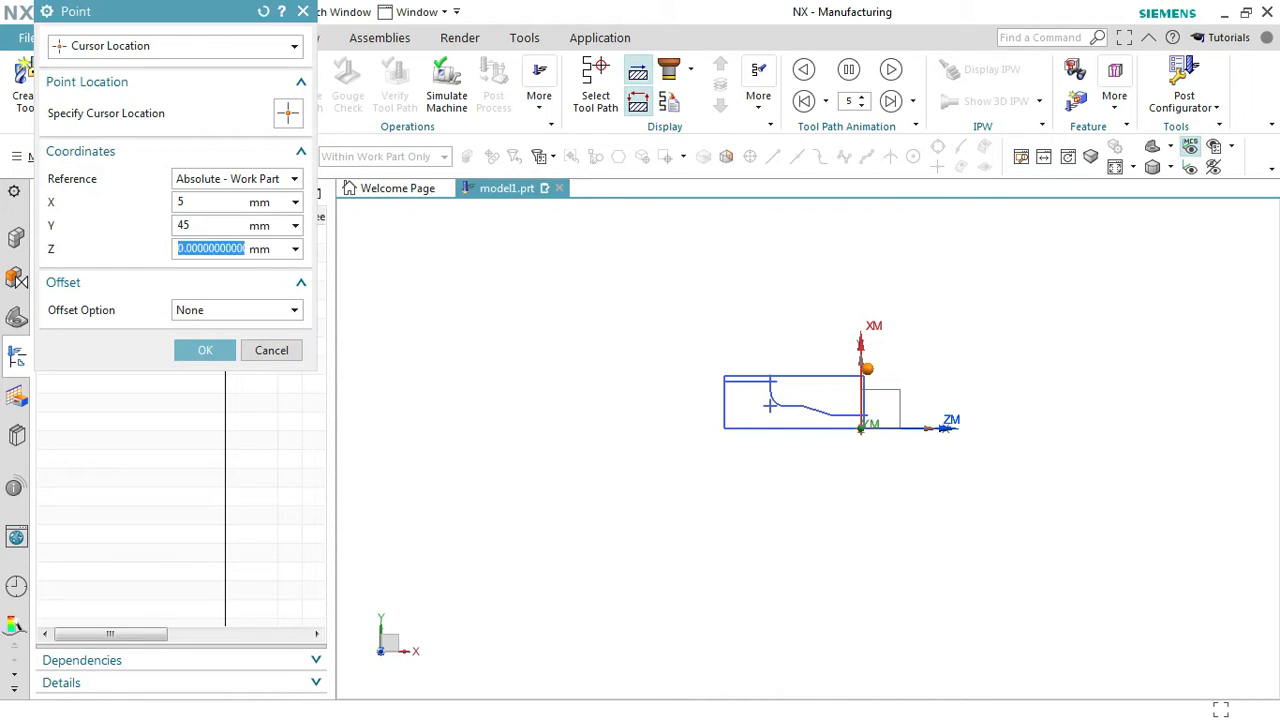
click(210, 358)
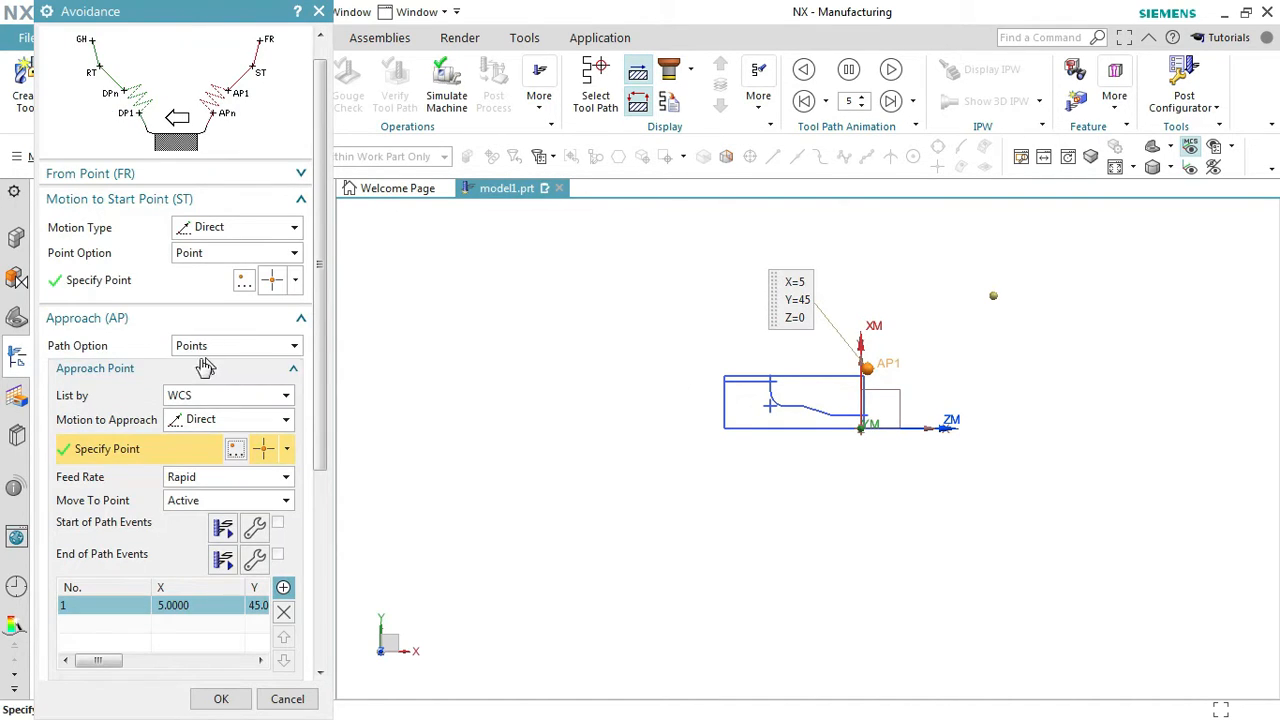
- Set the return point motion to Automatic with the Same as Start option and accept the avoidance settings
scroll(255, 545, down, 5)
click(250, 545)
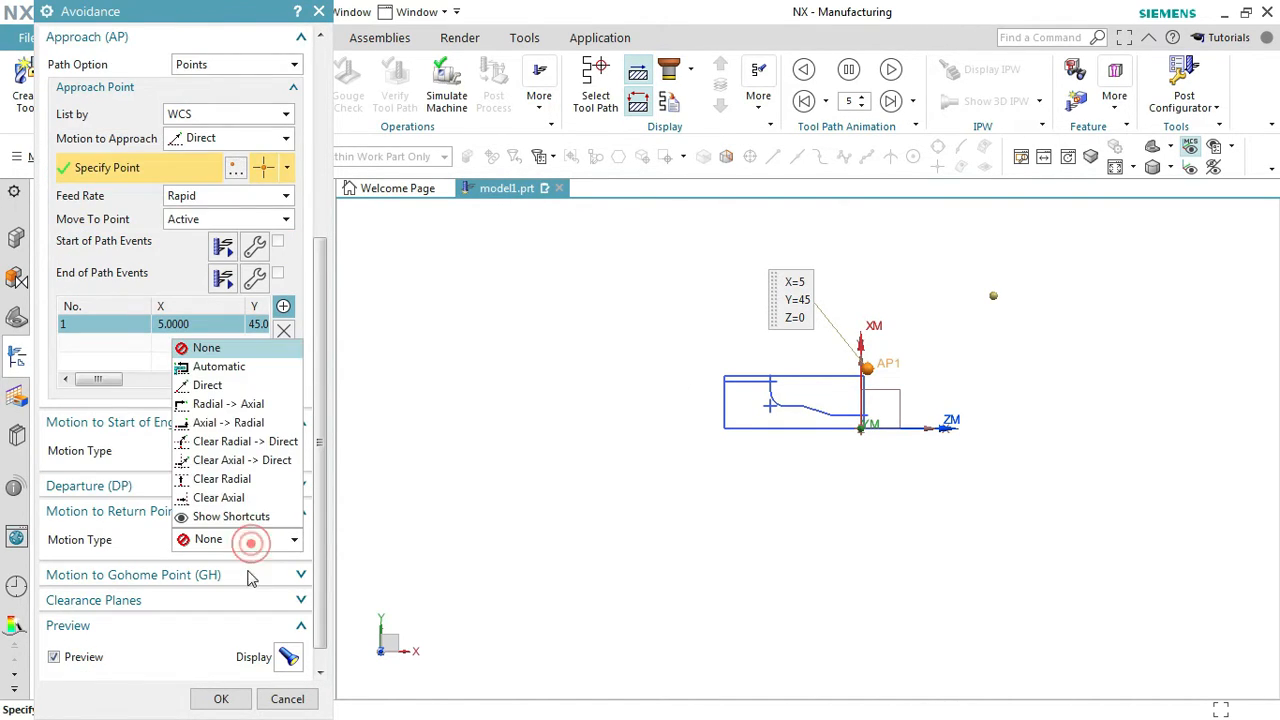
click(205, 365)
click(268, 566)
click(203, 648)
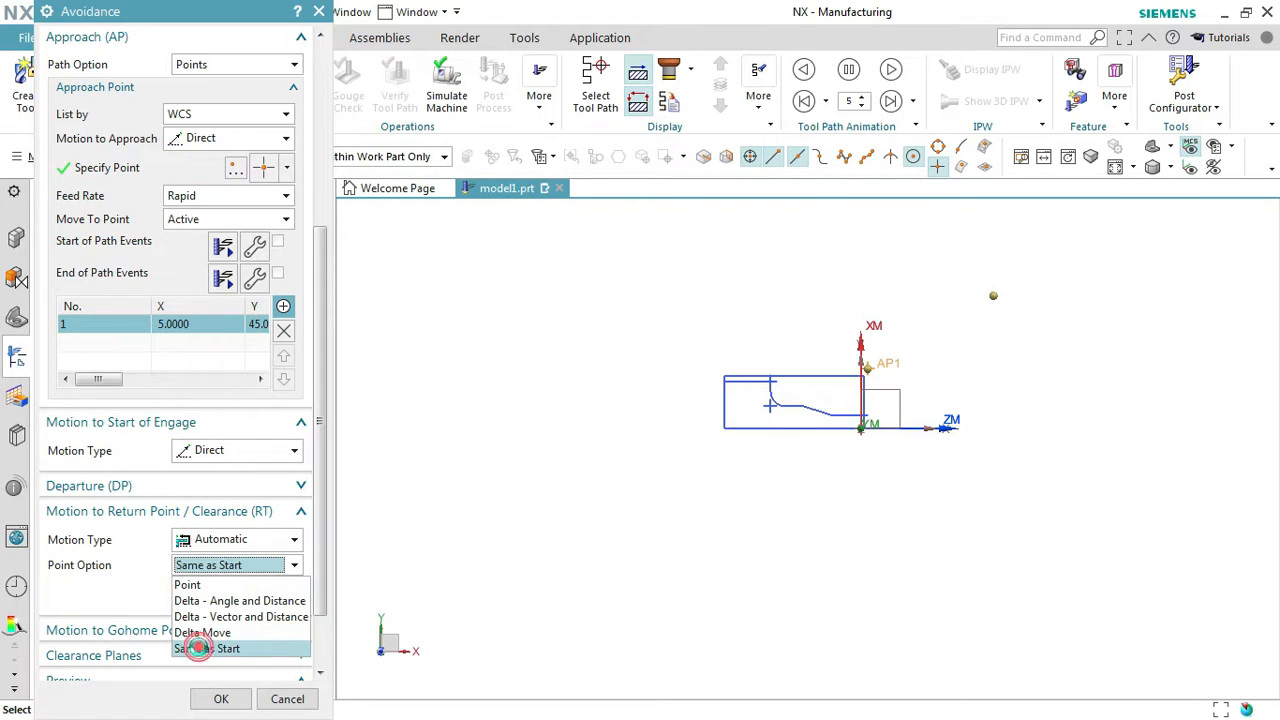
scroll(214, 545, down, 2)
click(218, 700)
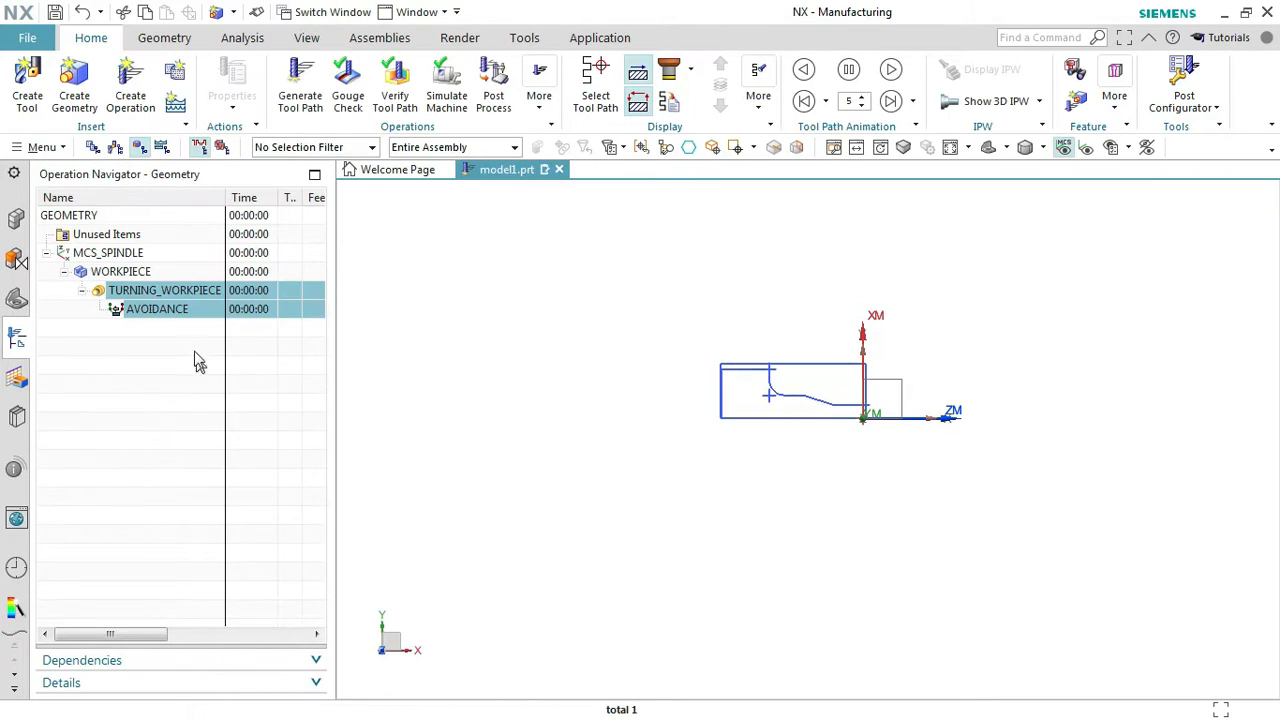
- Create a FACING turning operation under the AVOIDANCE geometry with the LATHE_AUXILIARY method
click(157, 309)
click(130, 88)
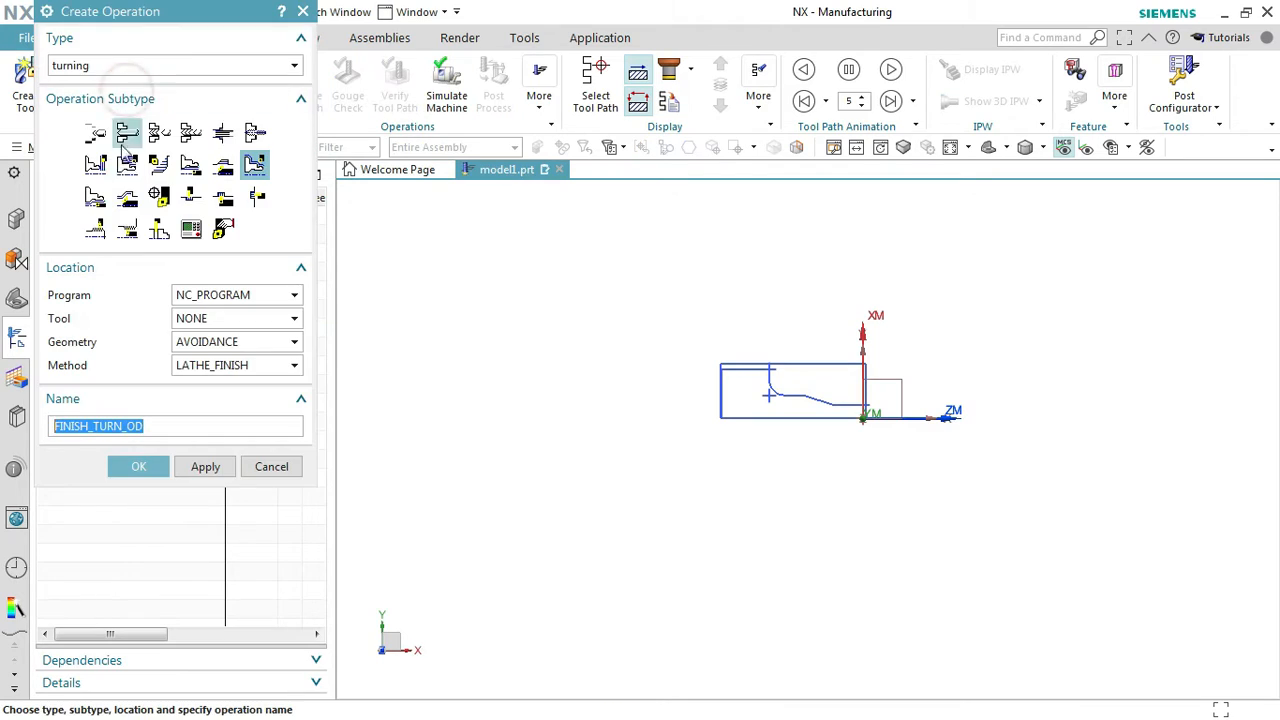
click(95, 164)
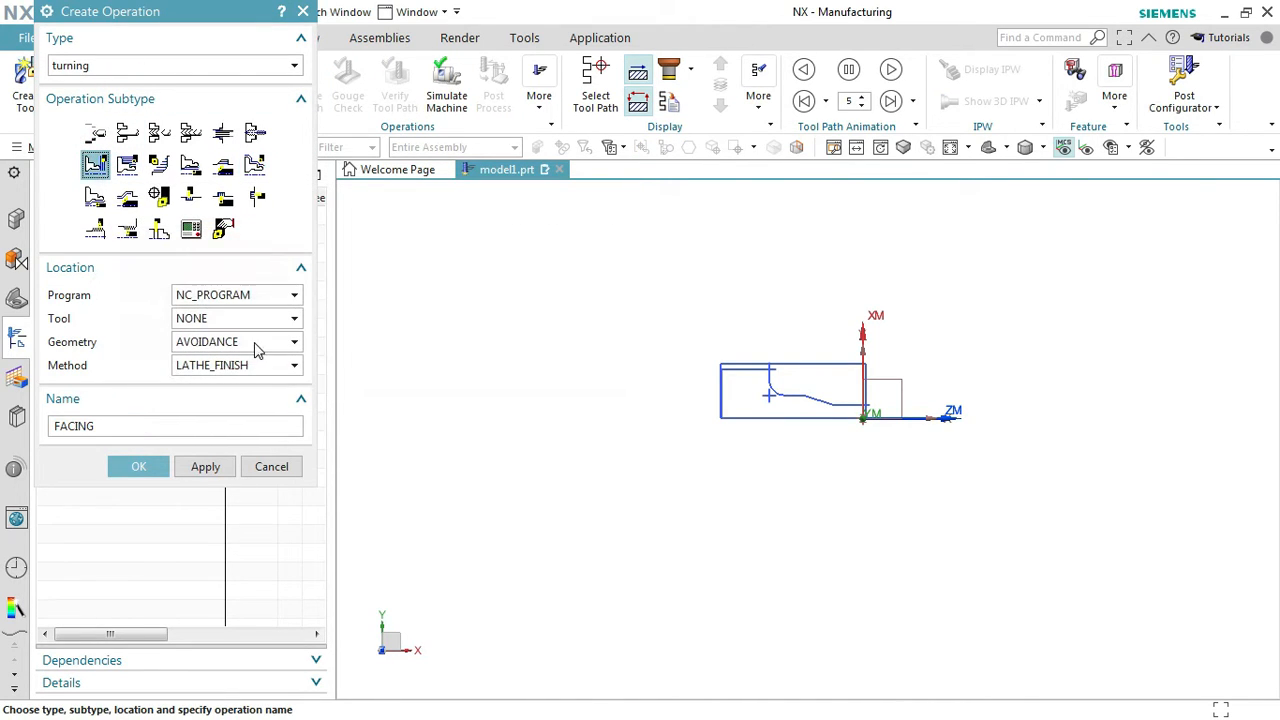
click(260, 368)
click(260, 392)
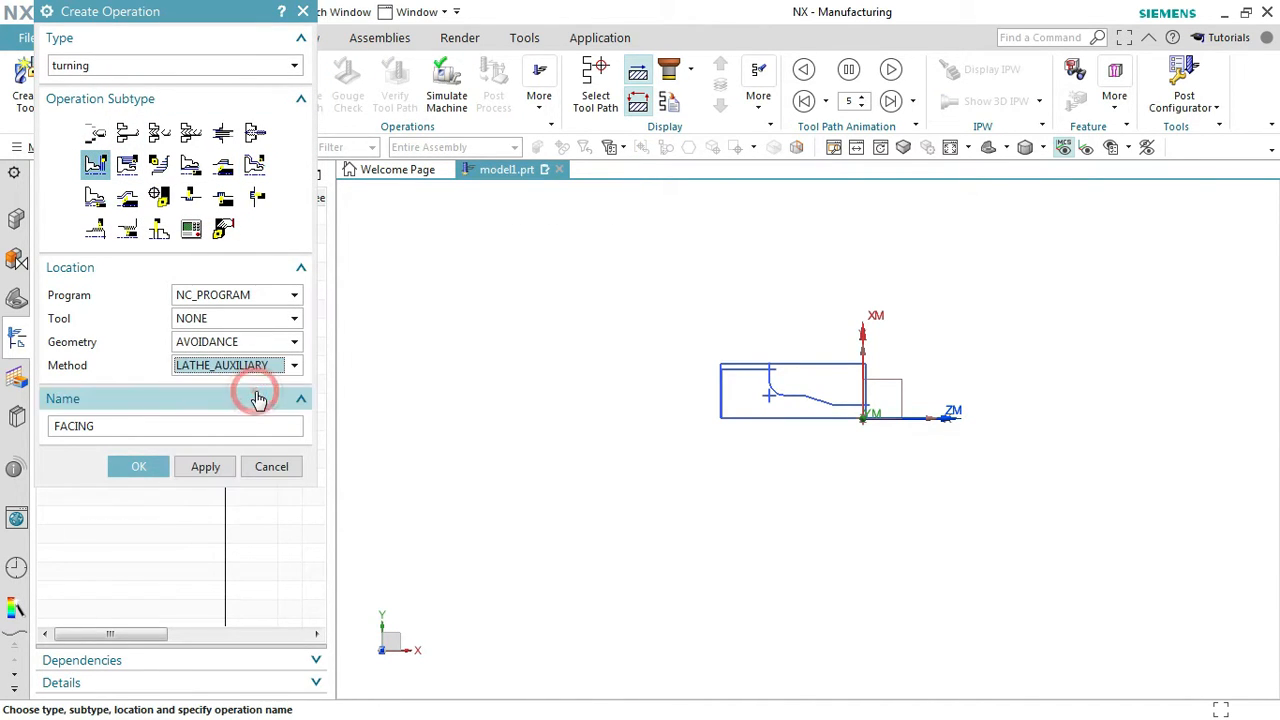
click(145, 466)
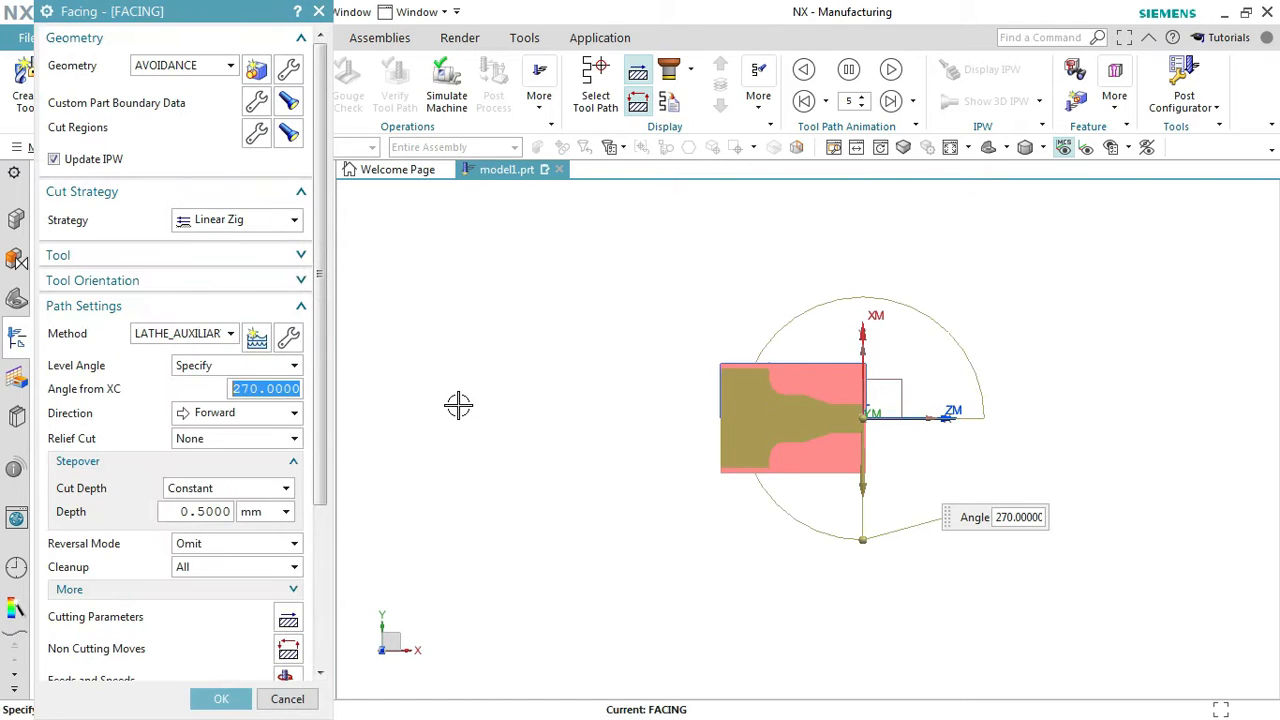
- Create a new turning tool of subtype OD_80_L on GENERIC_MACHINE for the facing operation
click(253, 256)
click(256, 284)
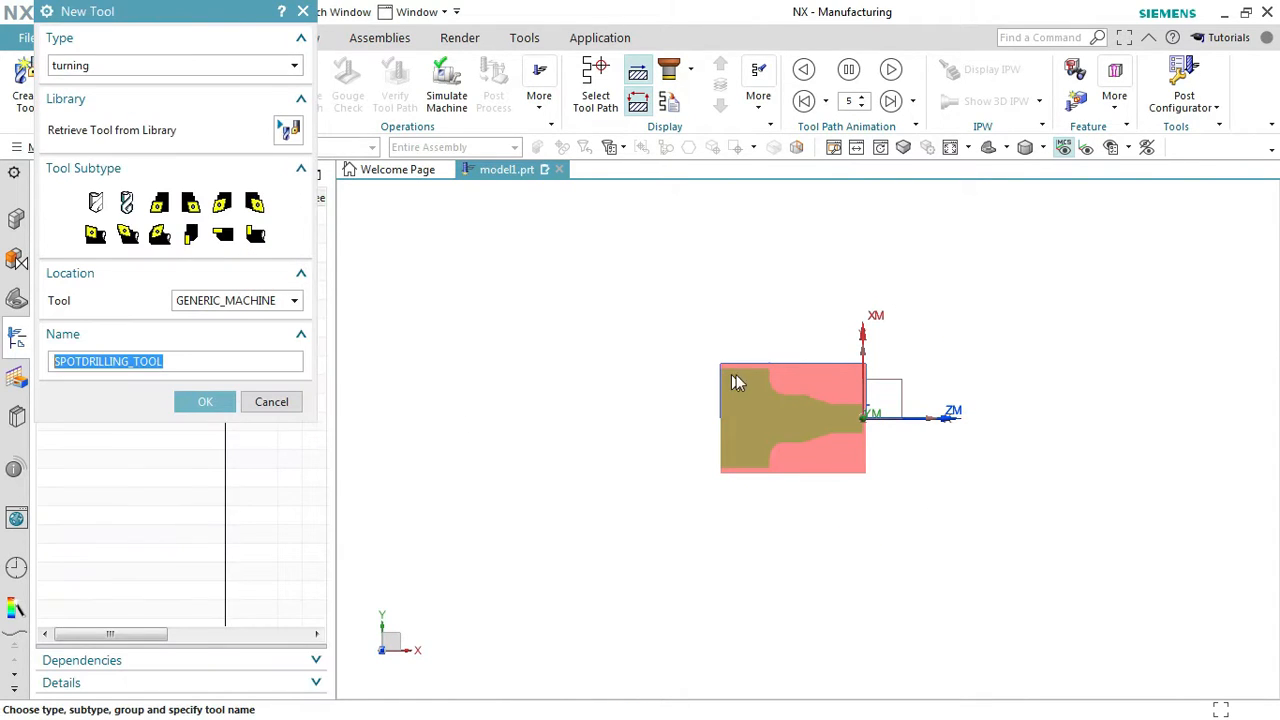
scroll(870, 412, up, 4)
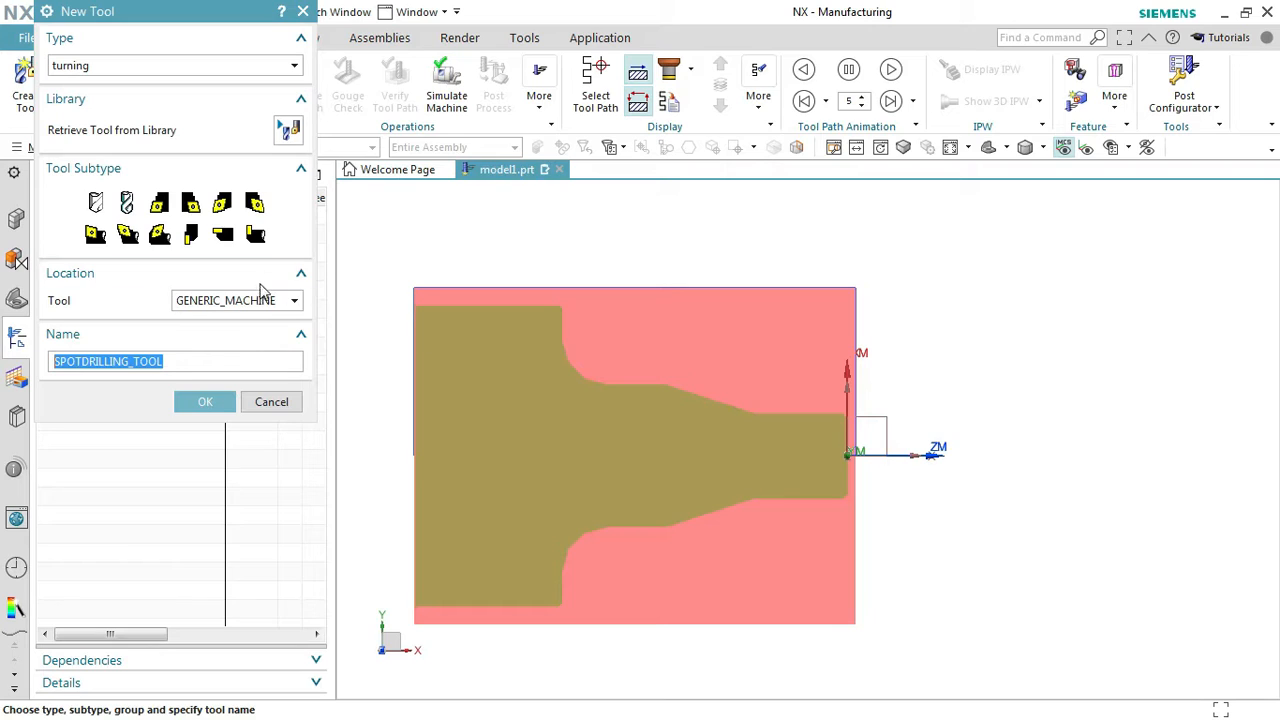
click(158, 204)
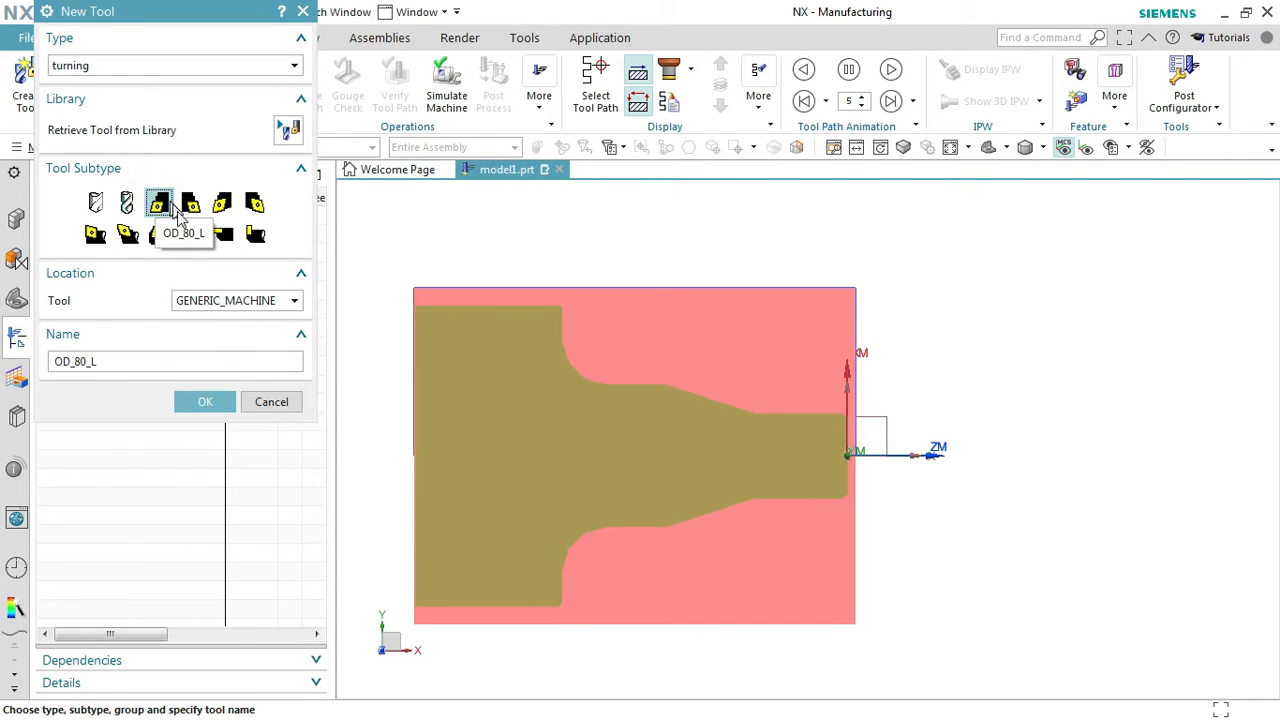
click(205, 403)
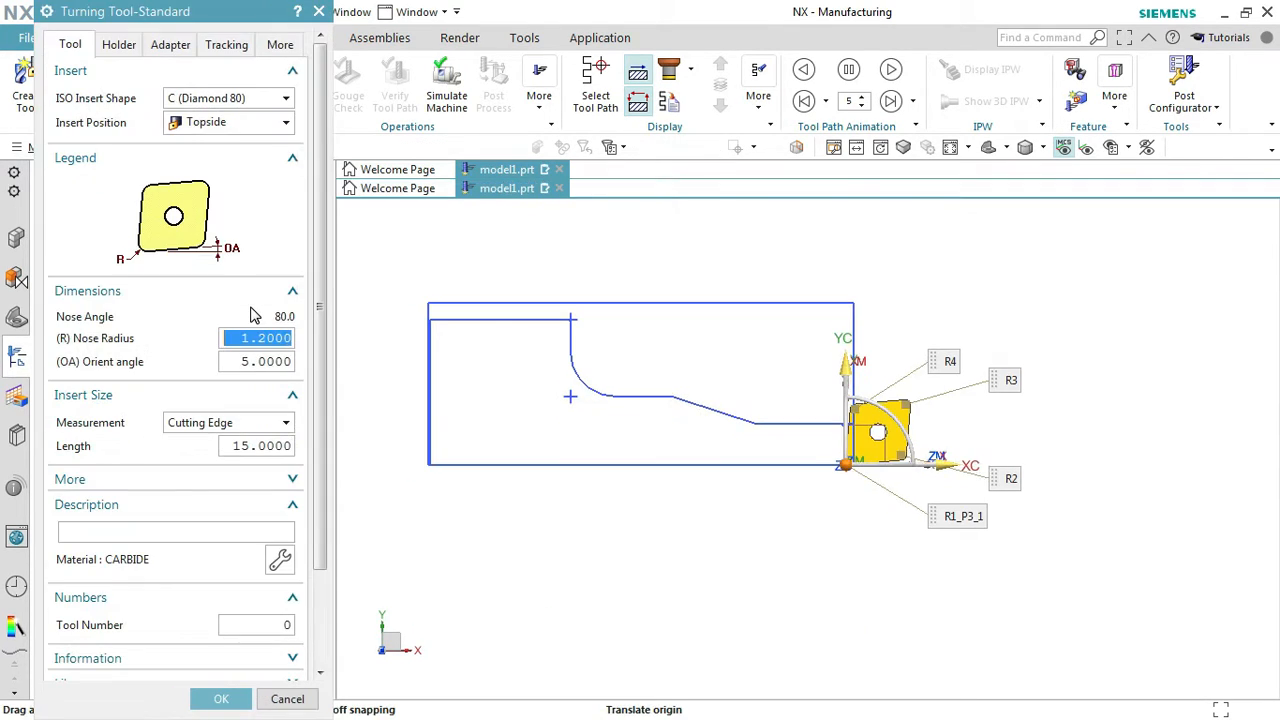
- Set the facing tool's nose radius to 0.8 and insert cutting edge length to 12, and accept the tool
text(0.8)
key(Tab)
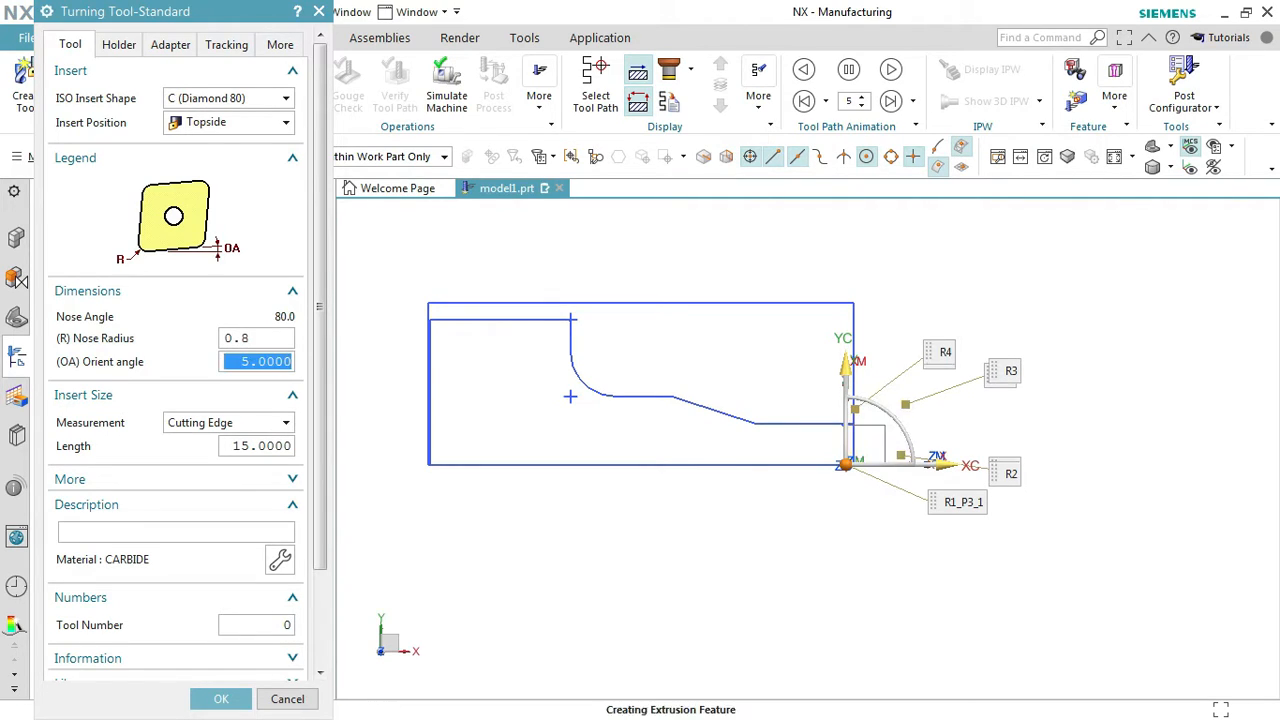
key(Tab)
key(Tab)
text(12)
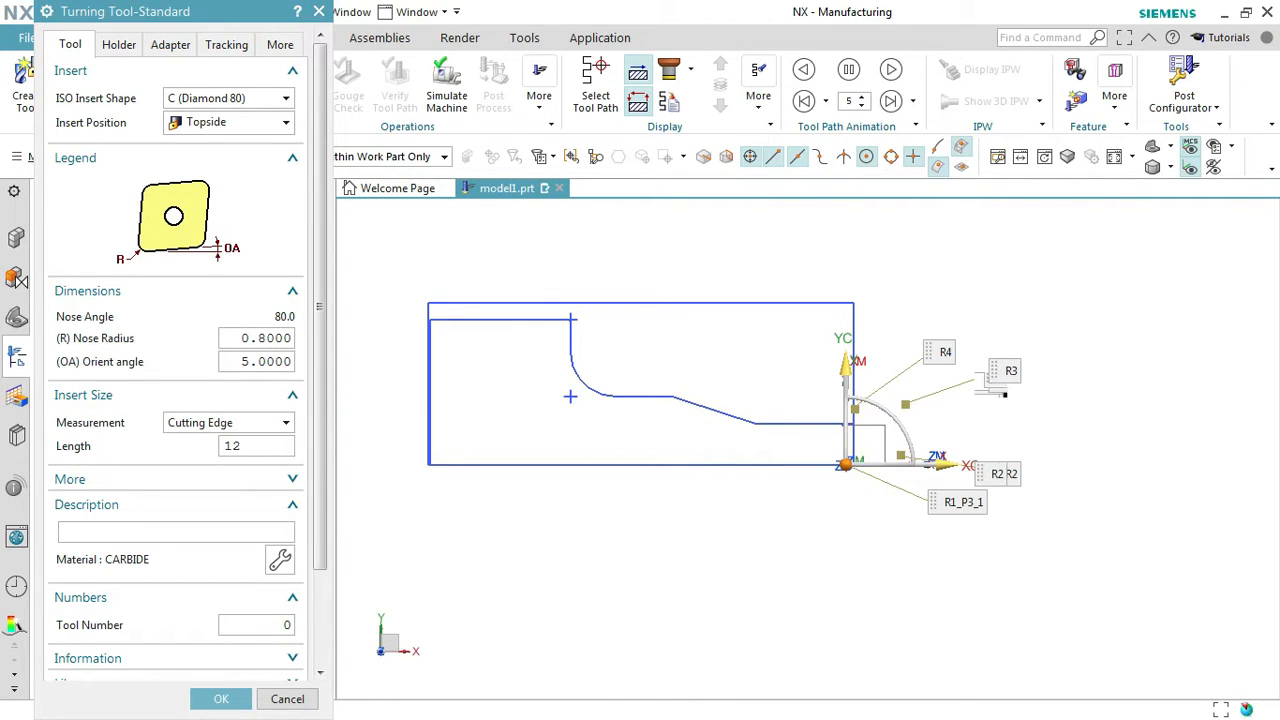
key(Tab)
scroll(212, 590, down, 3)
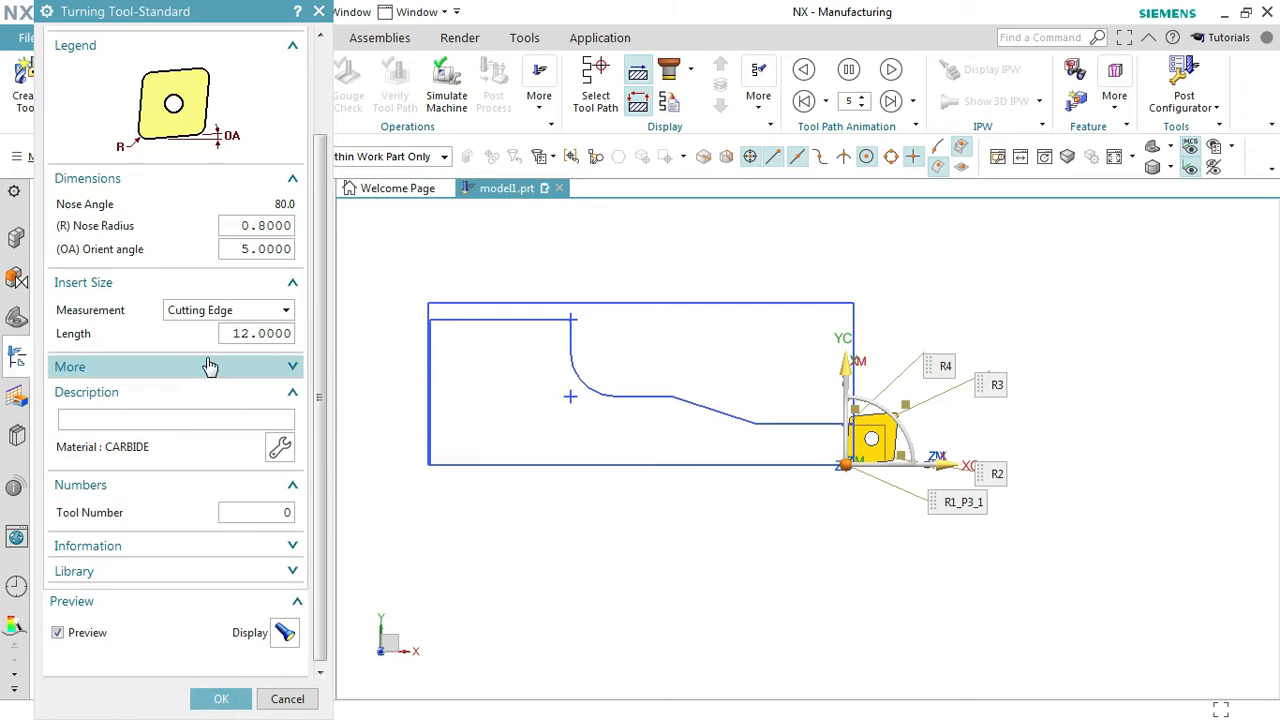
scroll(199, 316, down, 1)
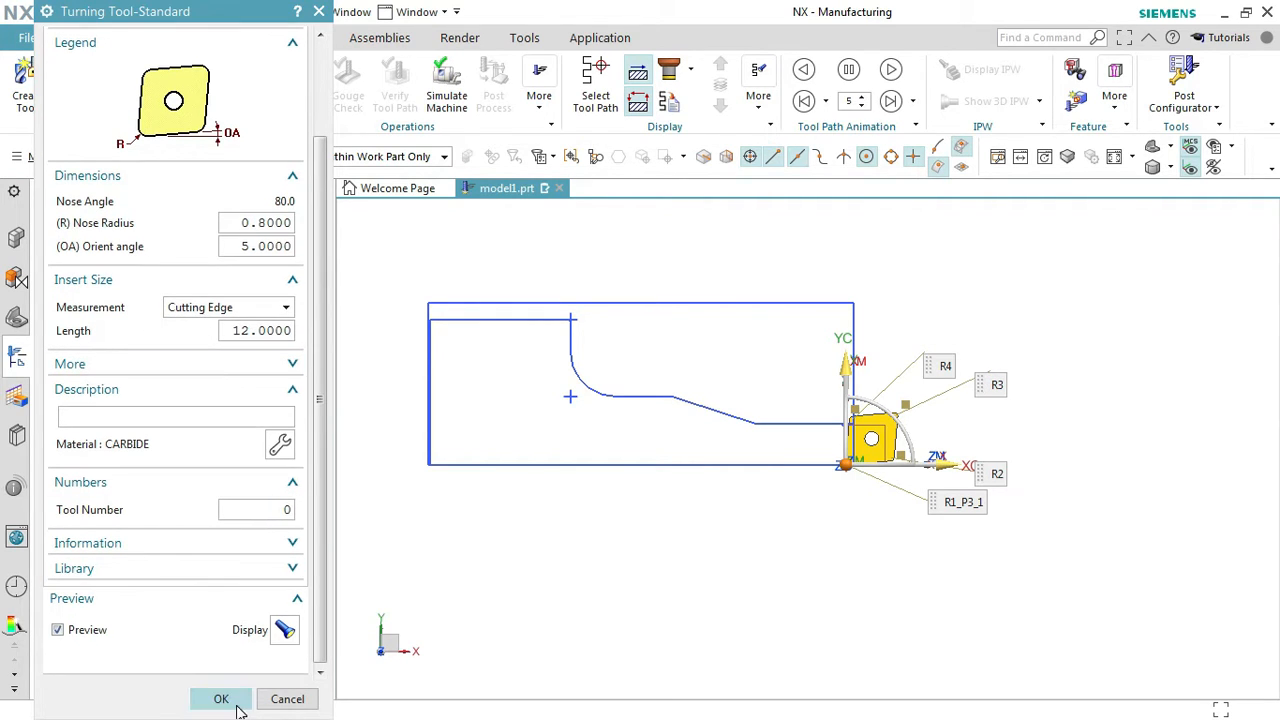
click(236, 704)
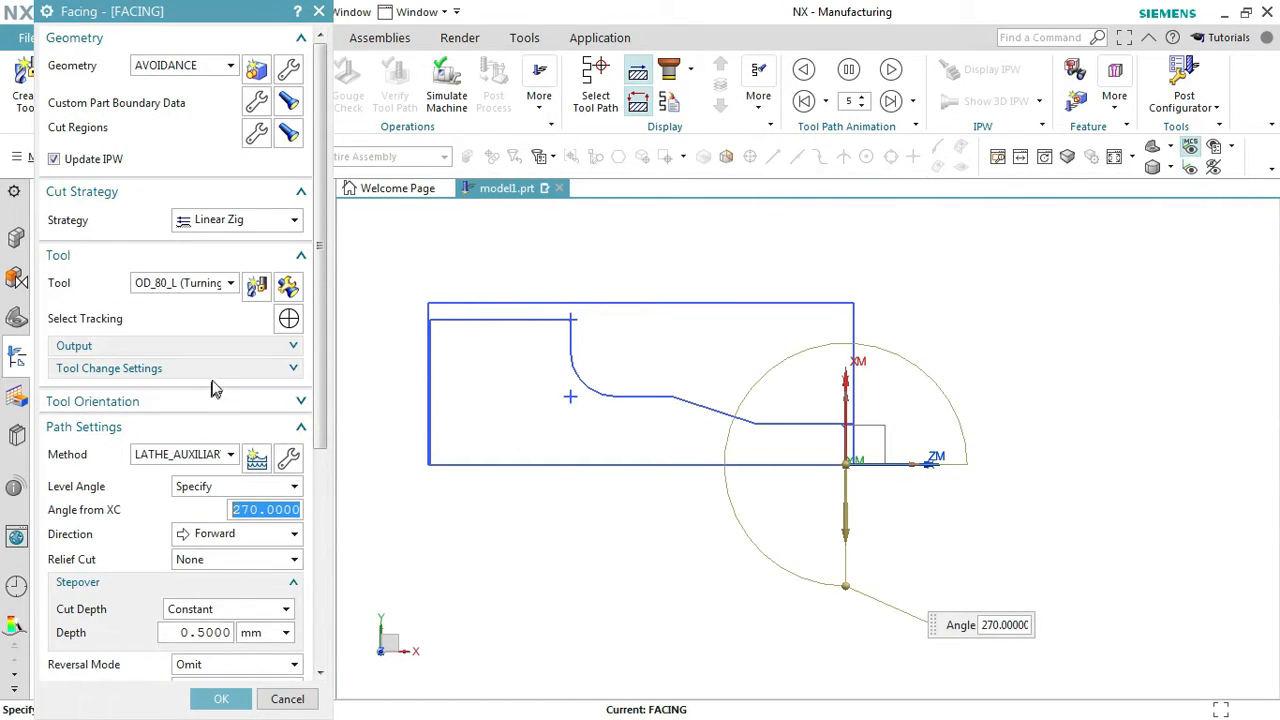
- Limit the facing cut region with Axial Trim Plane 1 set by a point on the shaft's free end face
click(253, 133)
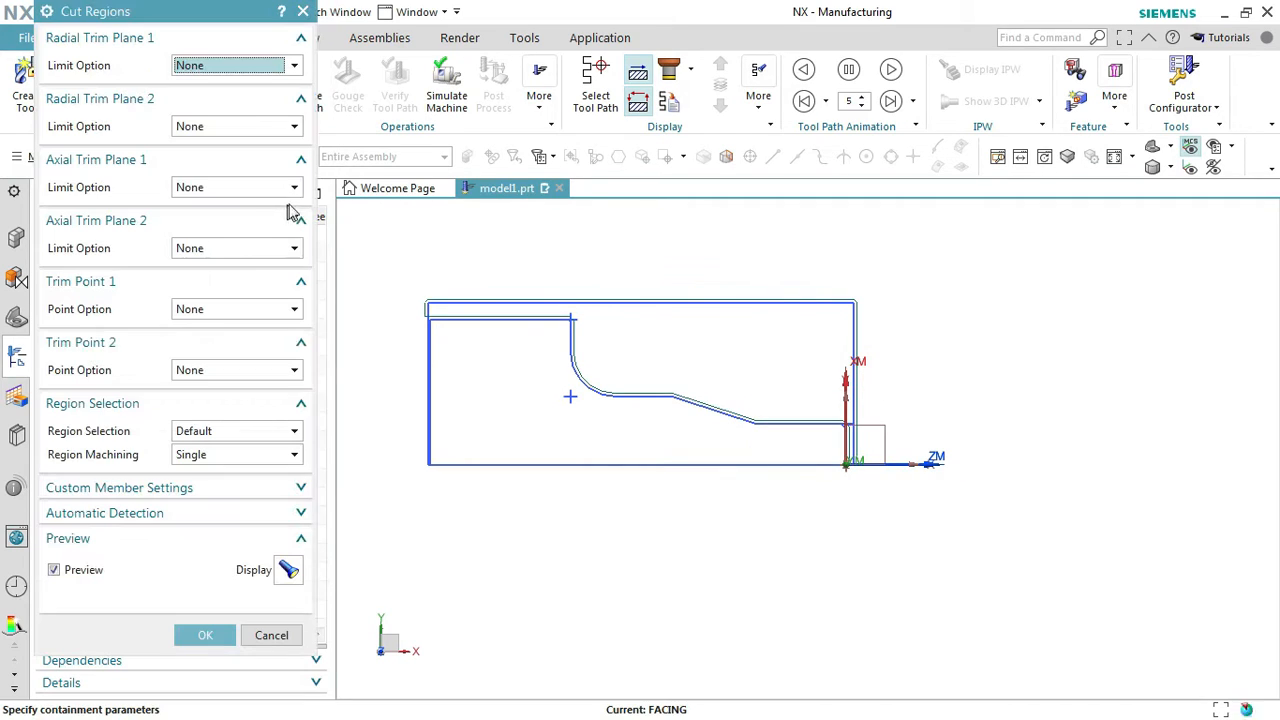
click(290, 187)
click(266, 220)
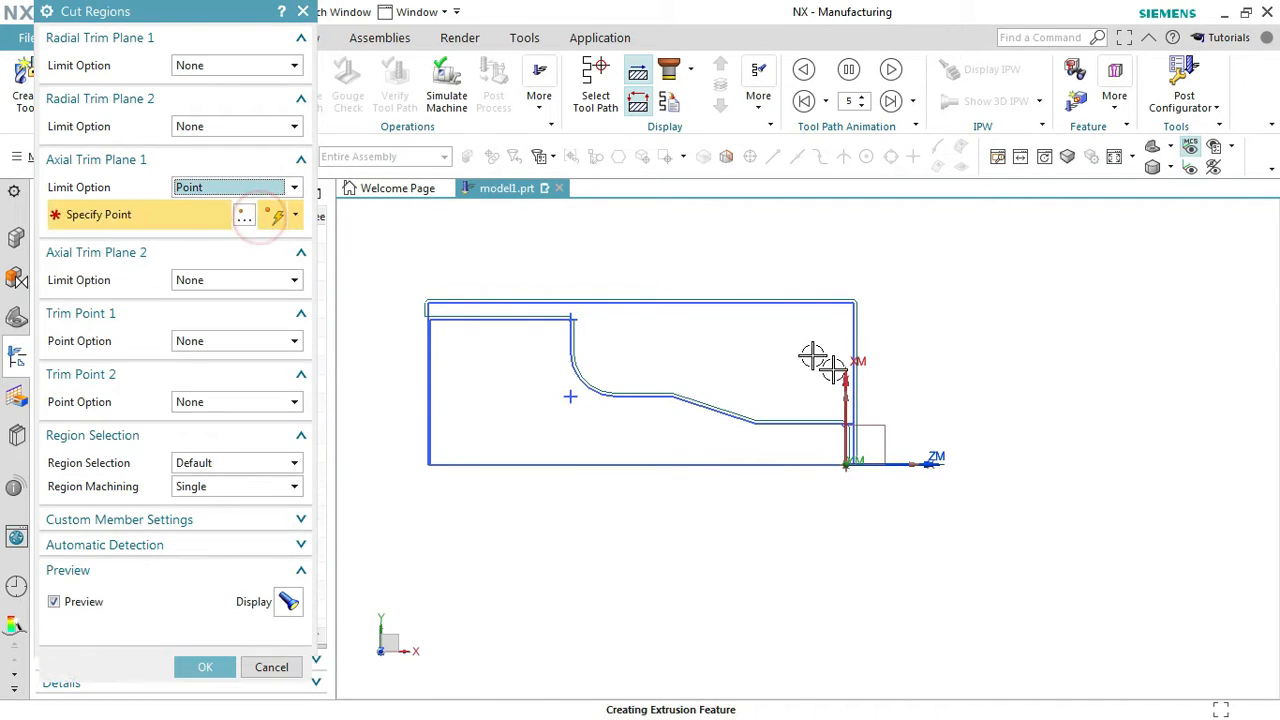
scroll(849, 442, up, 5)
click(847, 440)
scroll(850, 440, down, 5)
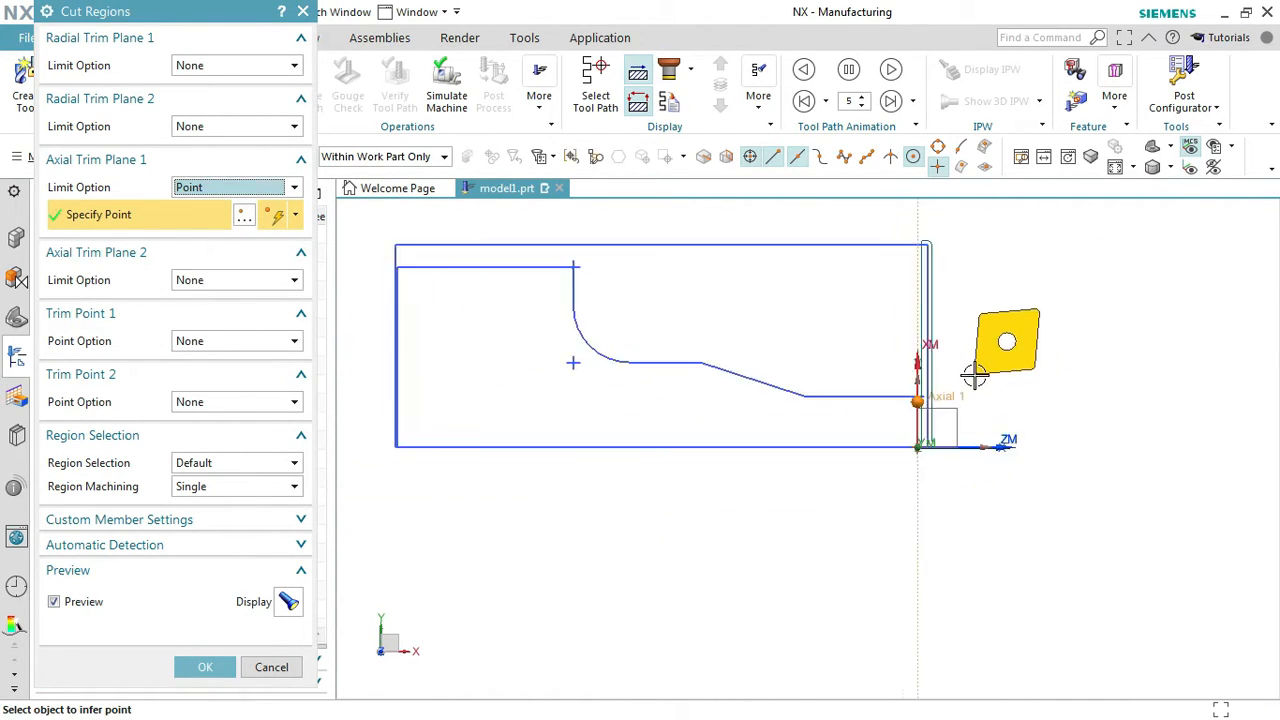
click(189, 666)
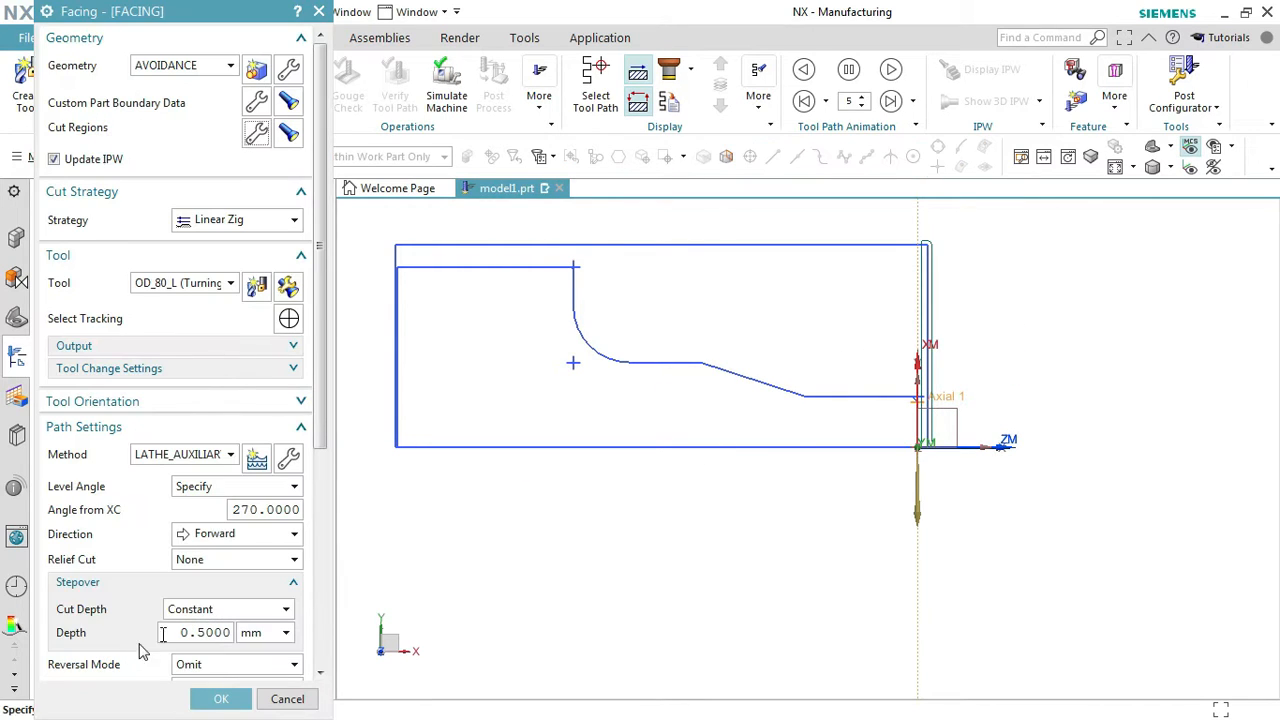
- Set the facing stepover depth to 1 mm and accept the cutting parameters and the feeds and speeds
scroll(223, 449, down, 5)
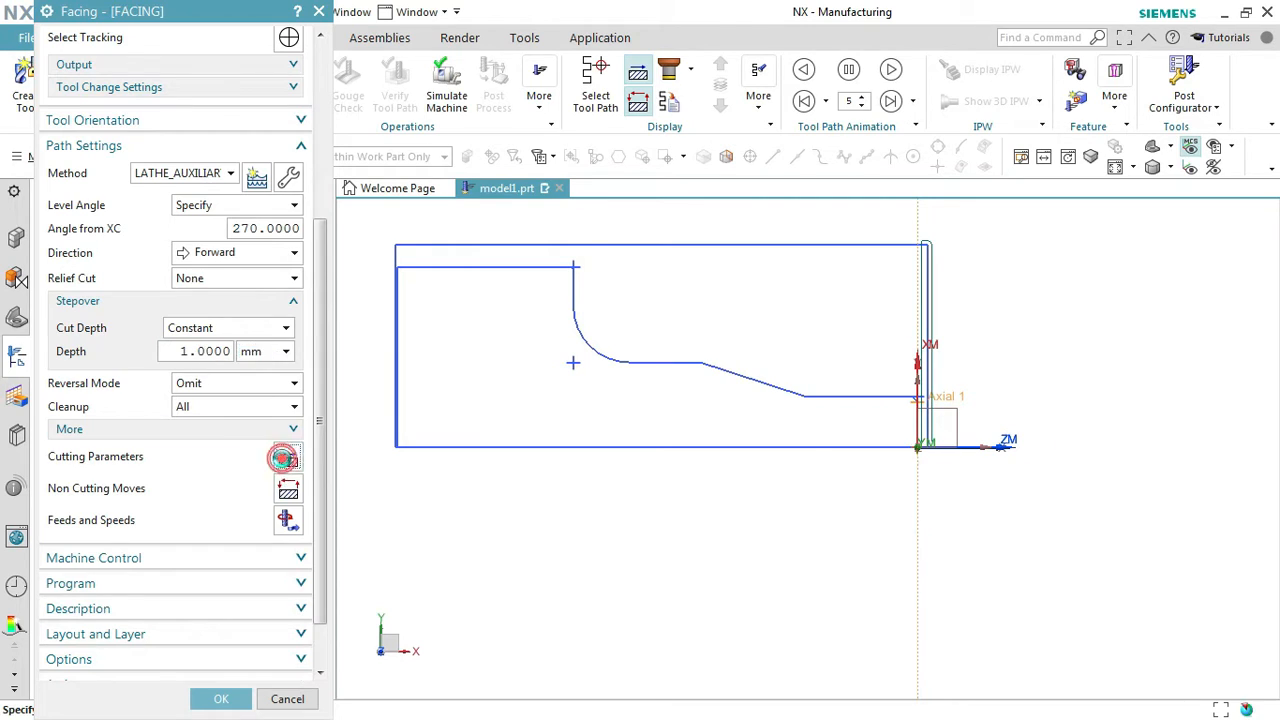
click(288, 459)
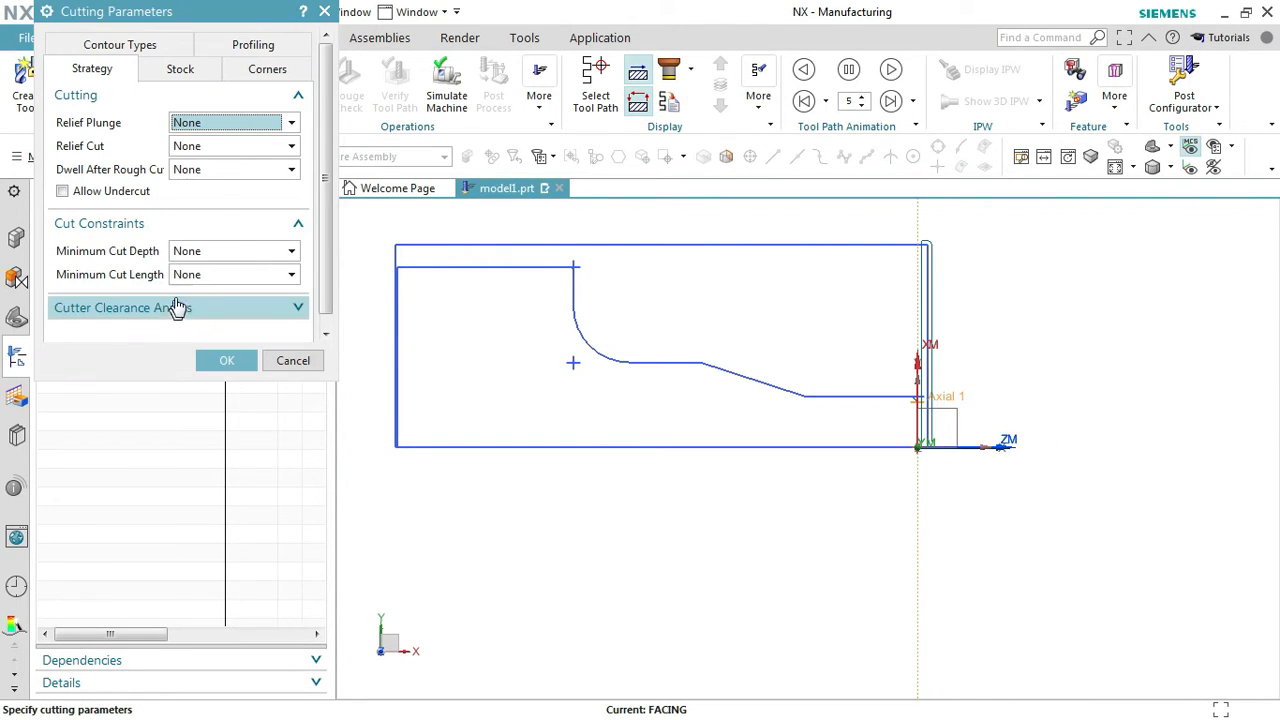
click(224, 360)
click(287, 459)
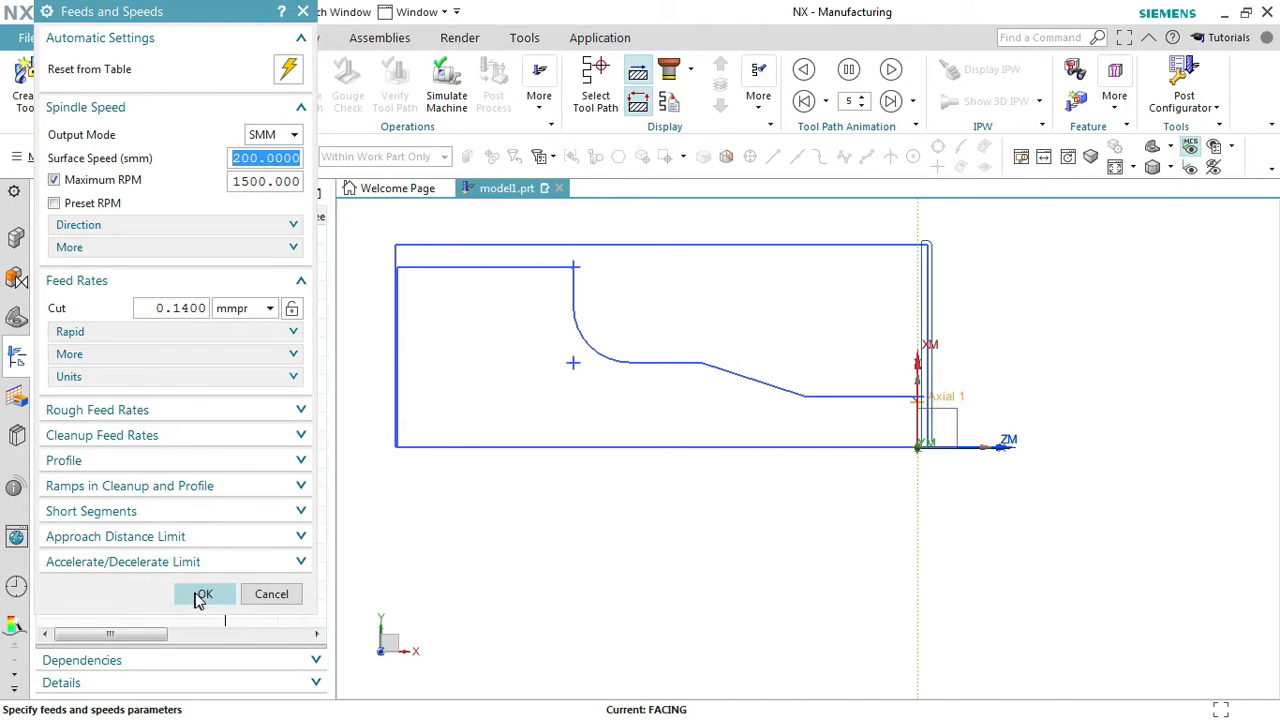
click(202, 595)
- Generate the facing tool path and accept the FACING operation
click(126, 654)
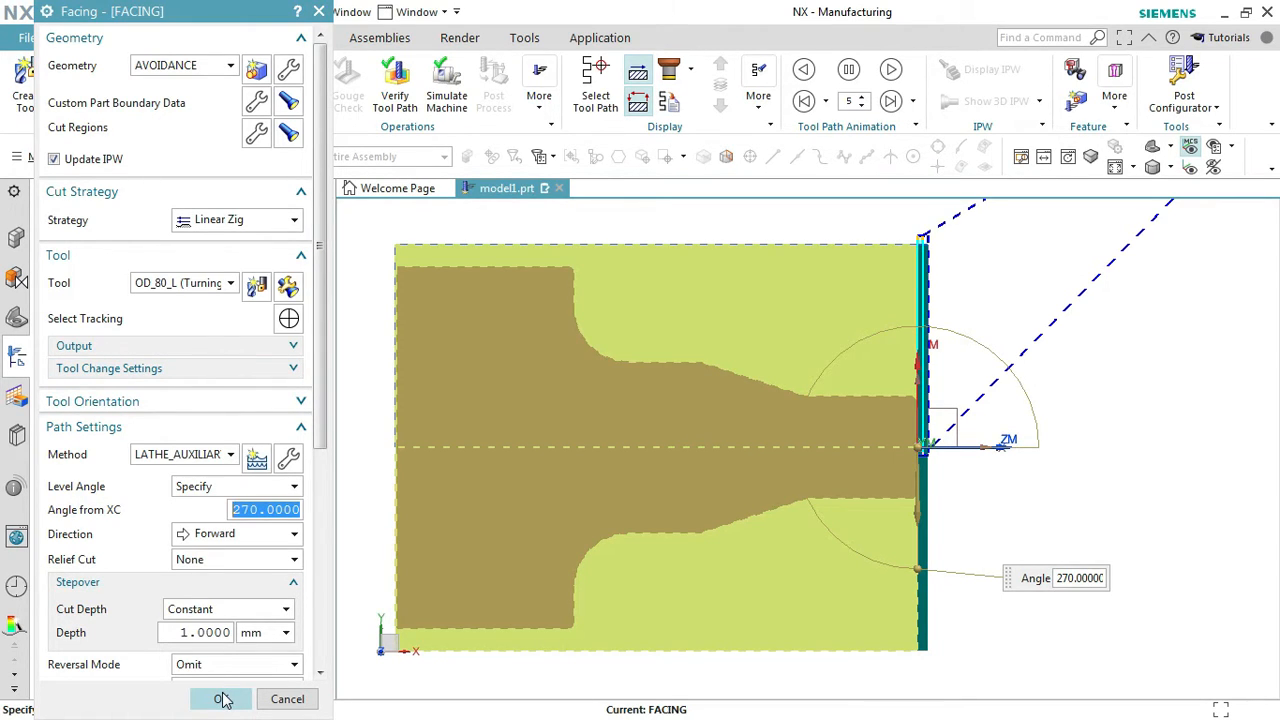
click(222, 699)
click(175, 332)
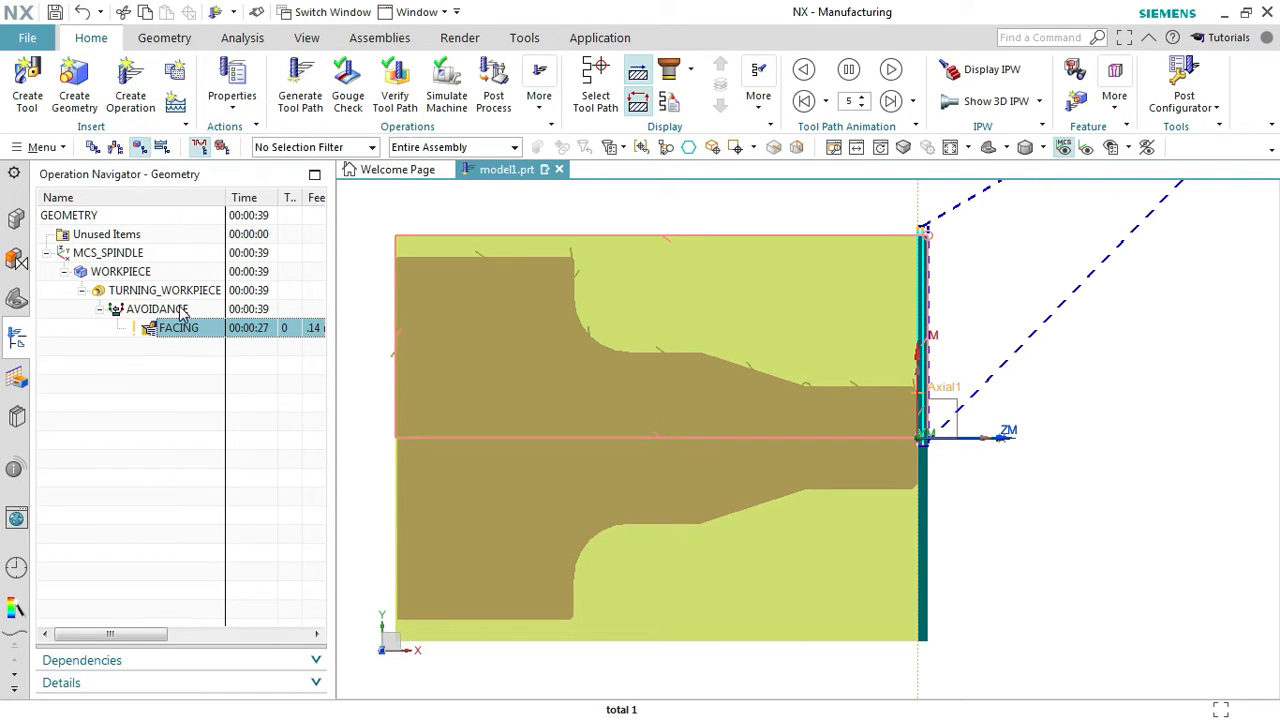
- Create a ROUGH_TURN_OD turning operation under the AVOIDANCE geometry with the LATHE_ROUGH method
click(181, 311)
click(130, 85)
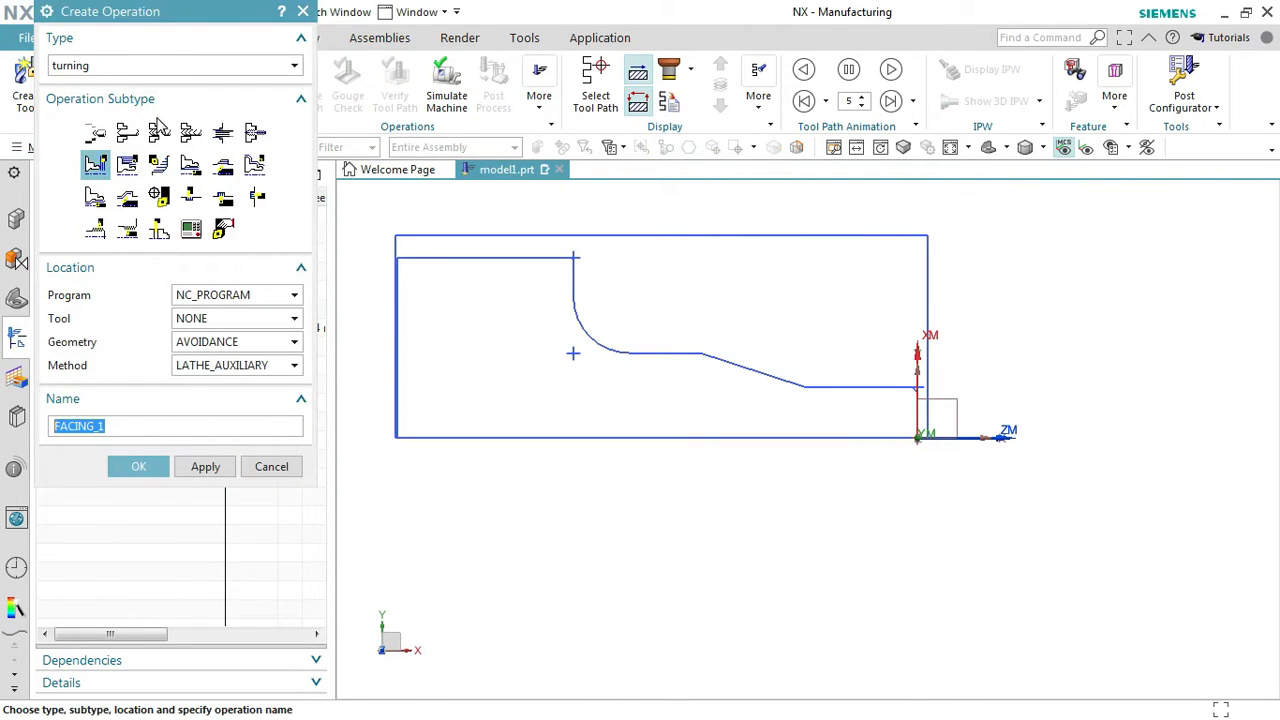
click(127, 165)
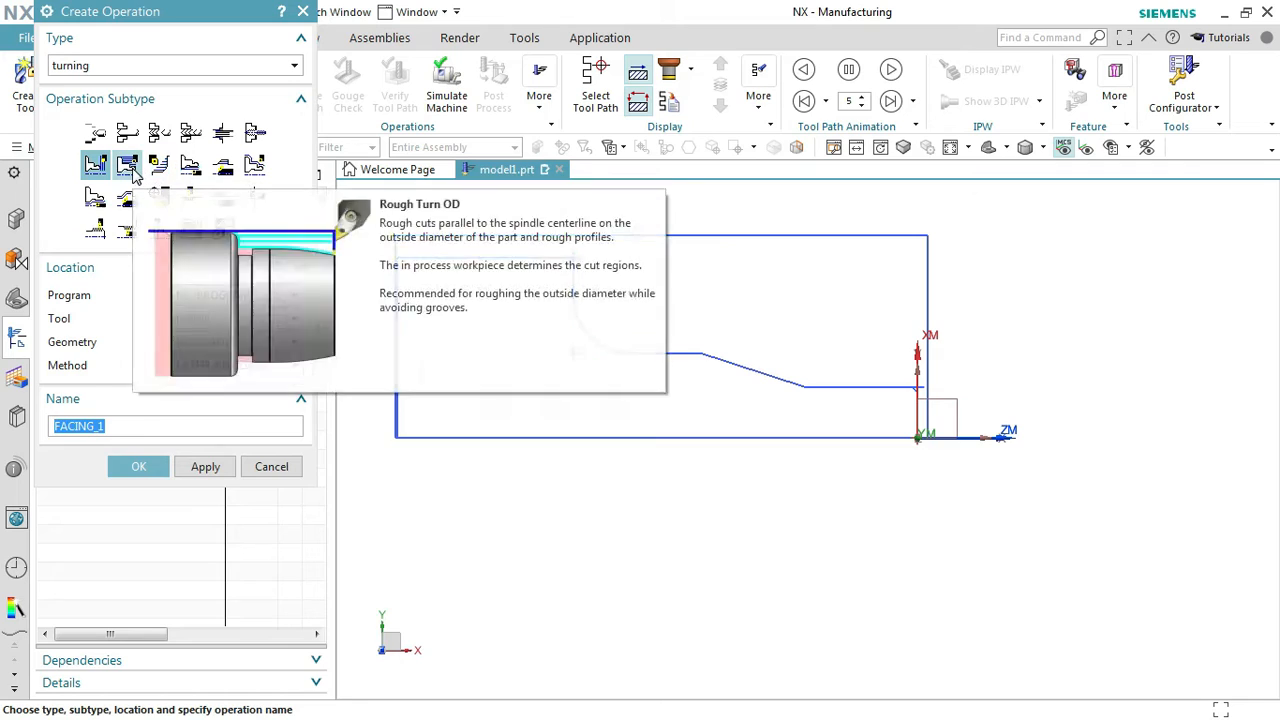
click(257, 365)
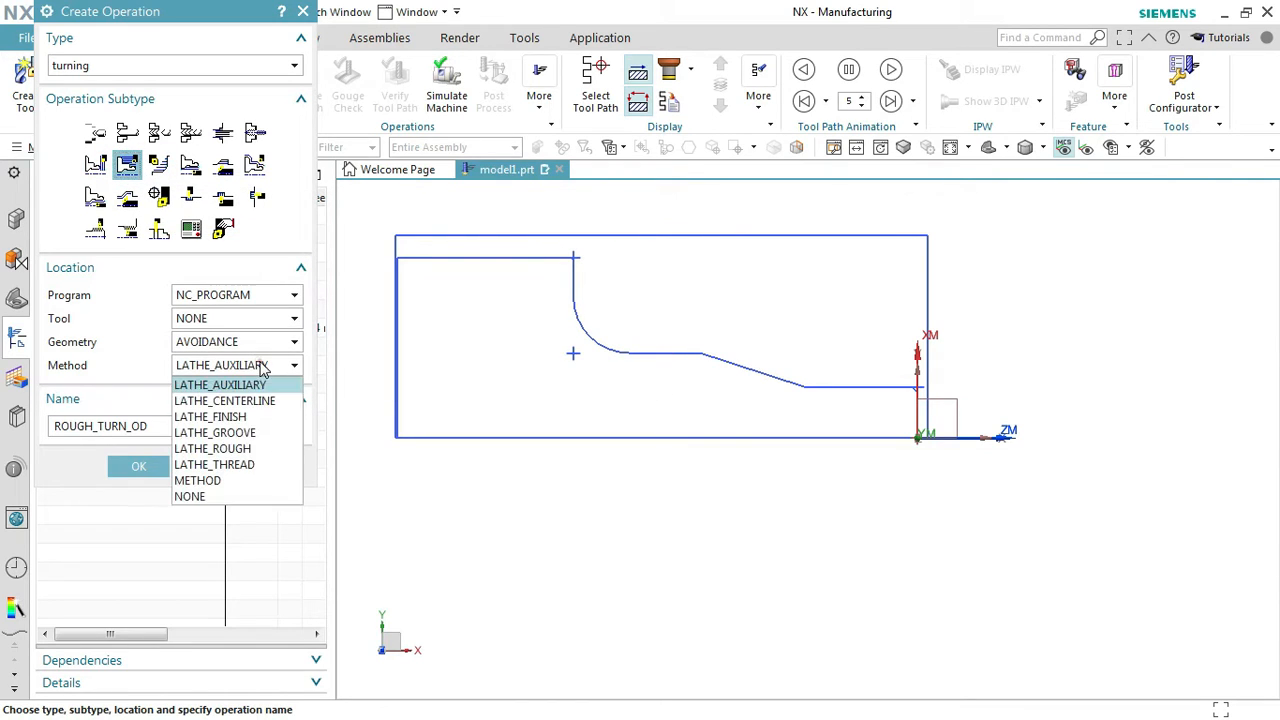
click(243, 449)
click(139, 467)
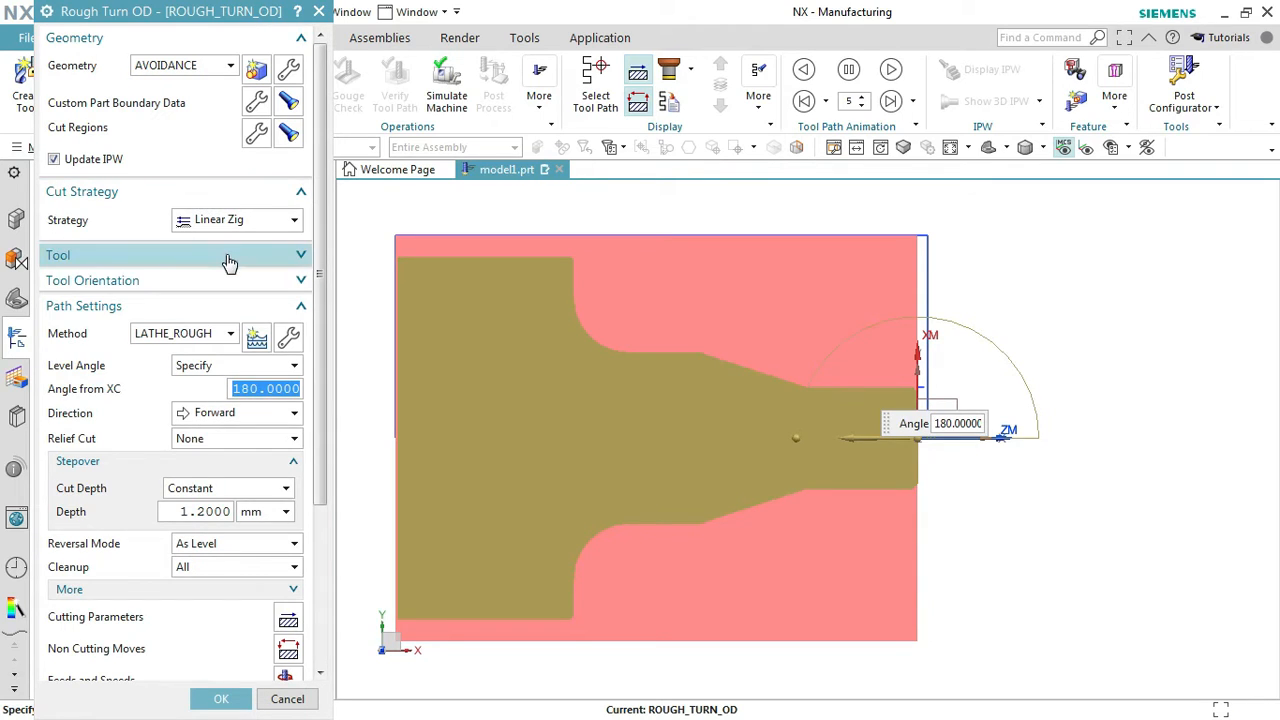
- Create a second OD_80_L turning tool, OD_80_L_1, for the rough turning operation
click(303, 257)
click(256, 283)
click(166, 203)
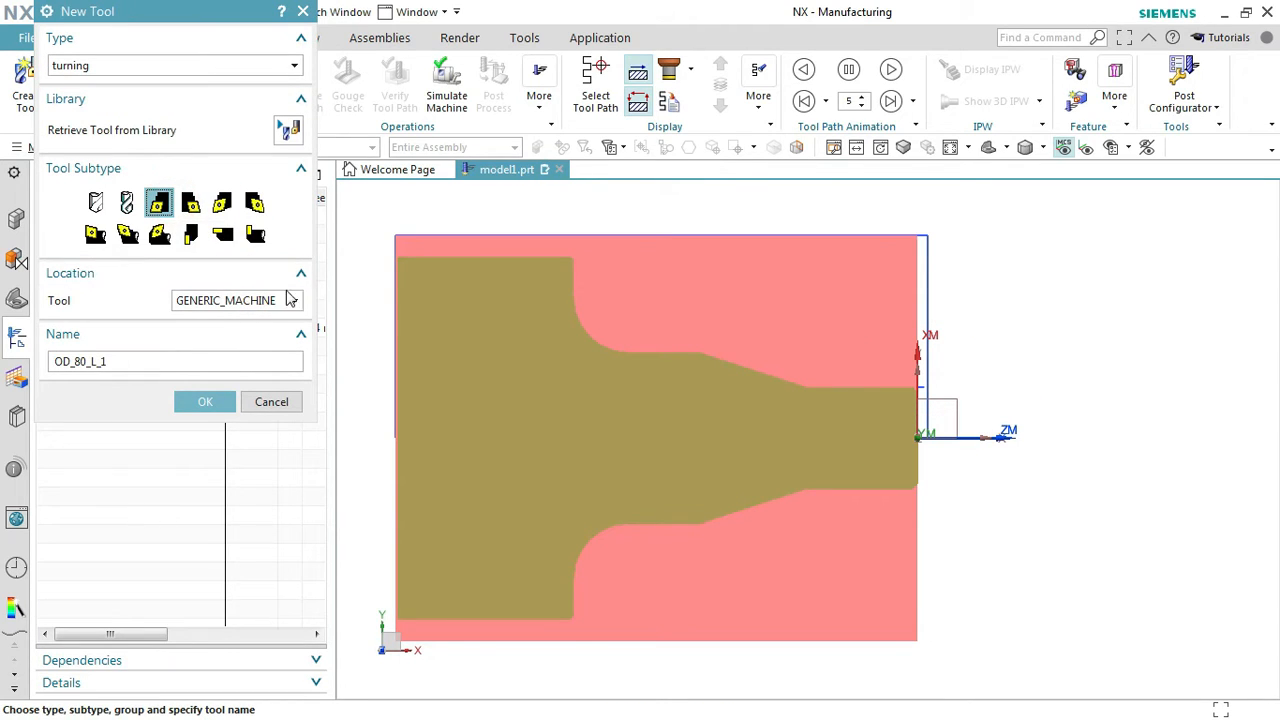
click(223, 401)
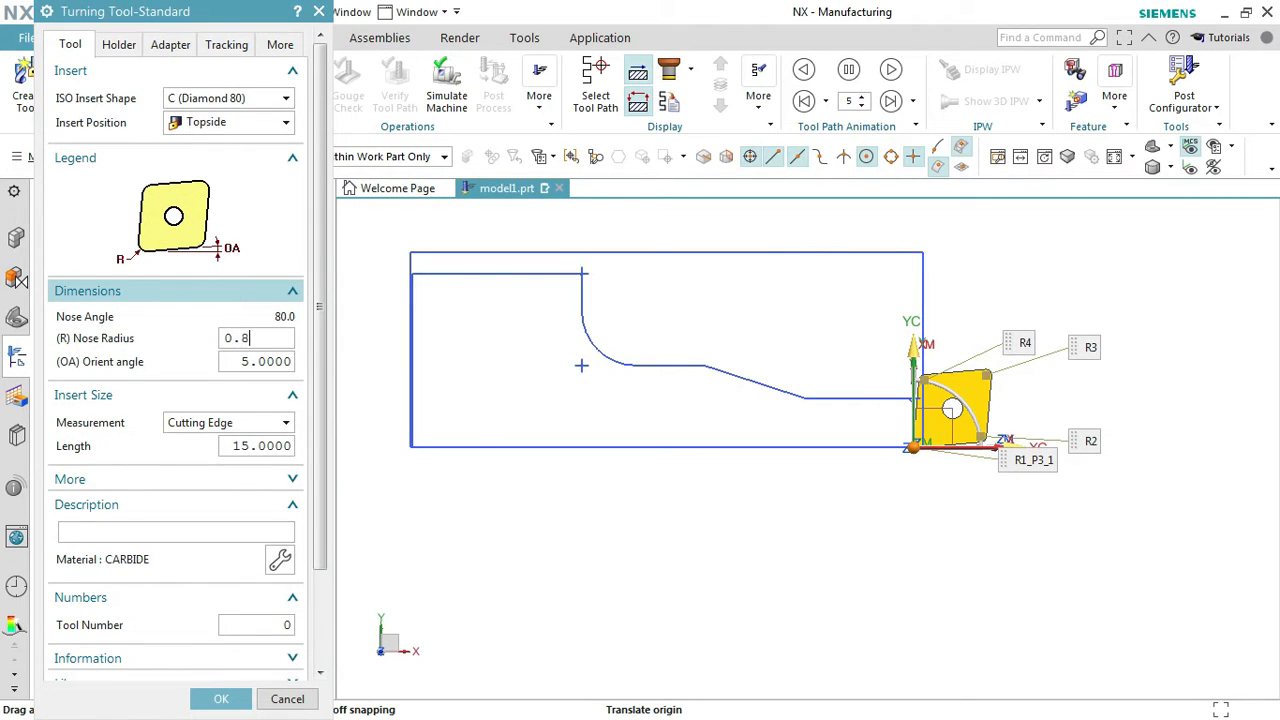
- Give the rough turning tool a 0.8 nose radius and a 12 cutting edge length, and accept it
key(Tab)
key(Tab)
key(Tab)
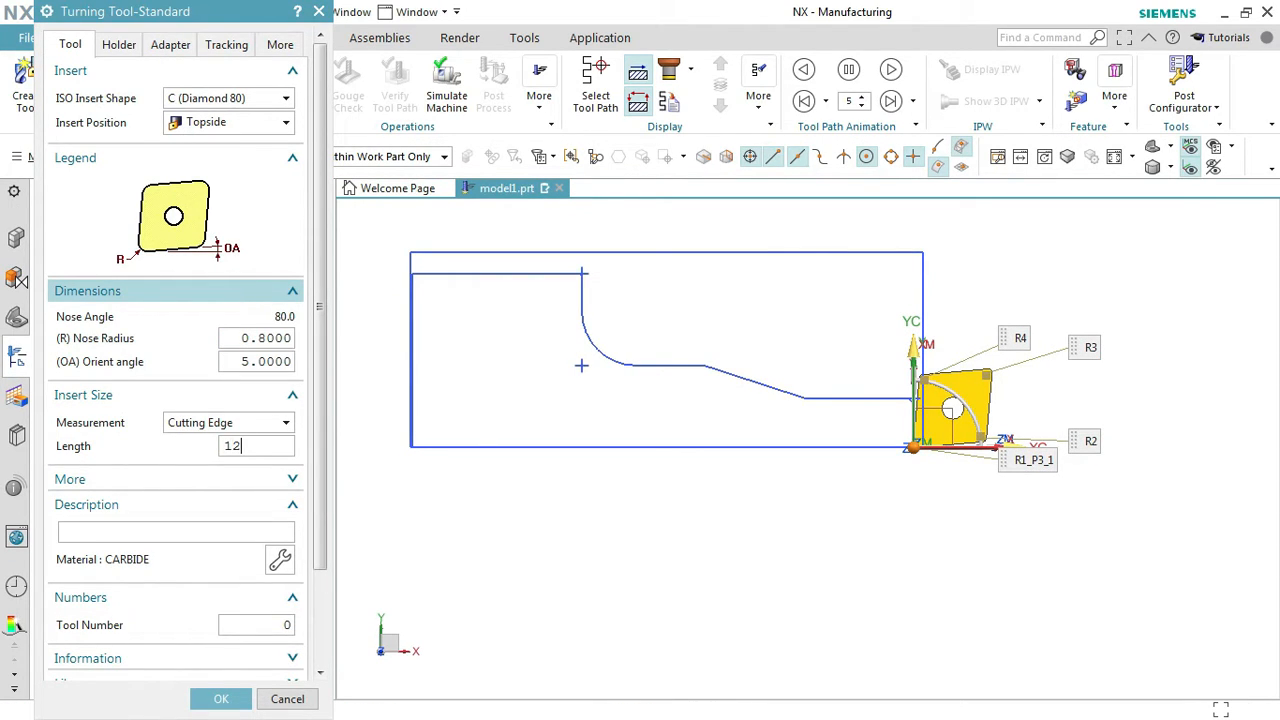
text(12)
key(Tab)
scroll(220, 595, down, 2)
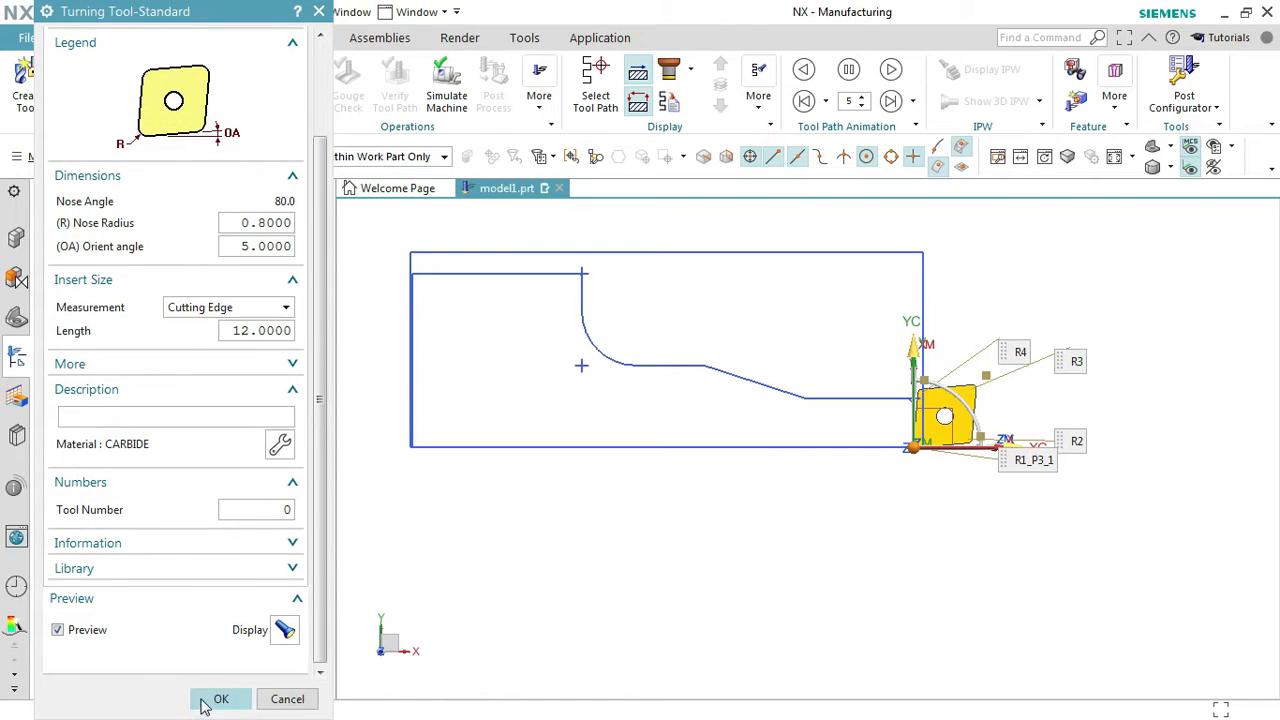
click(205, 705)
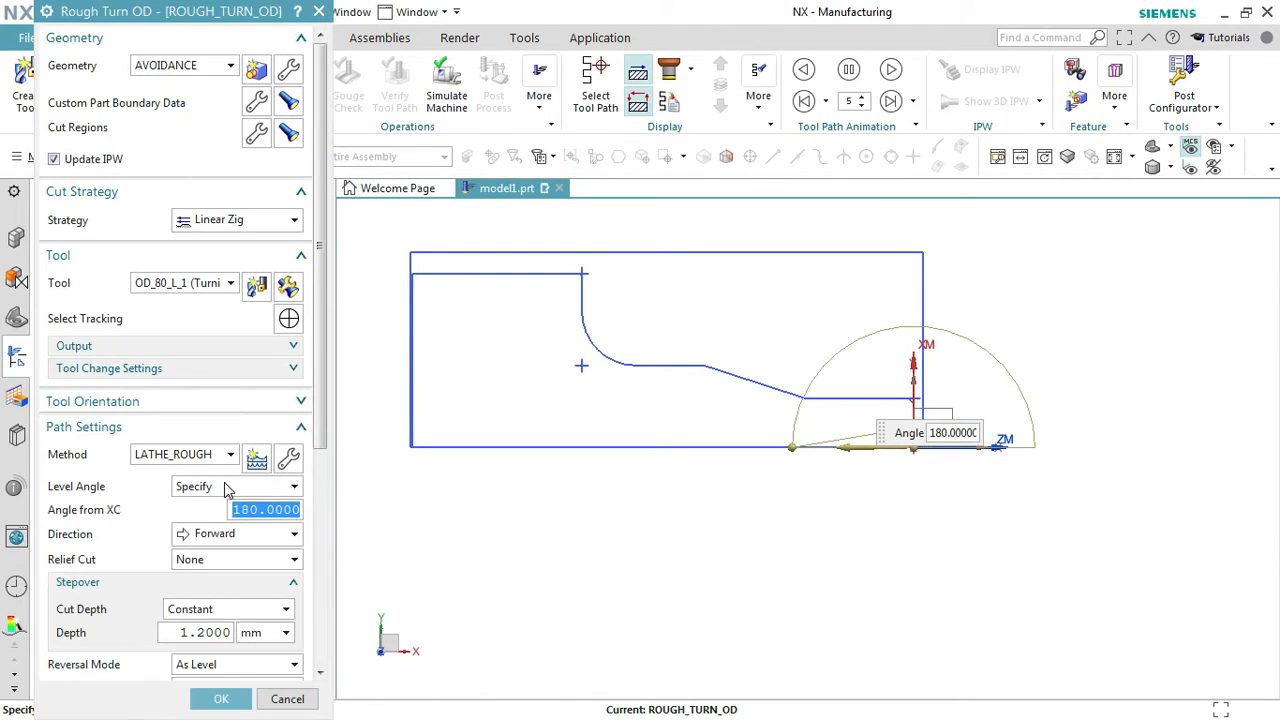
- Set the rough turning stepover depth to 1.5 mm and the reversal mode to Omit
scroll(228, 488, down, 2)
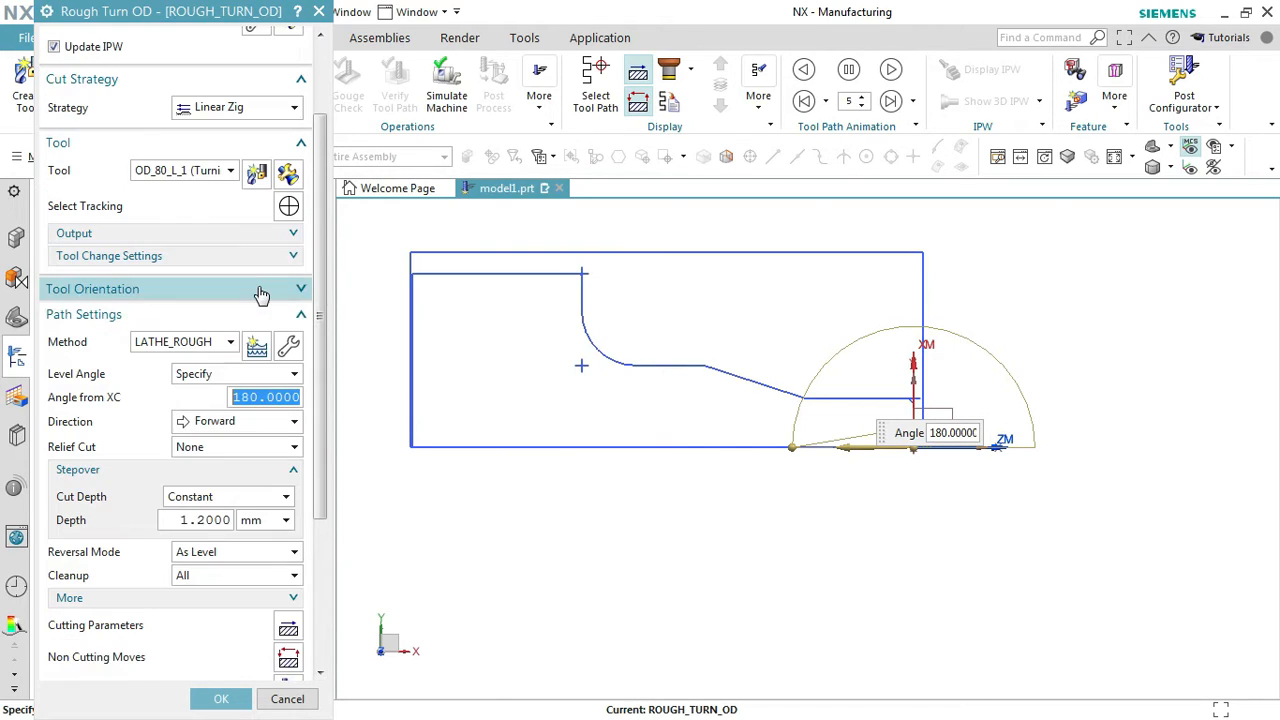
click(201, 519)
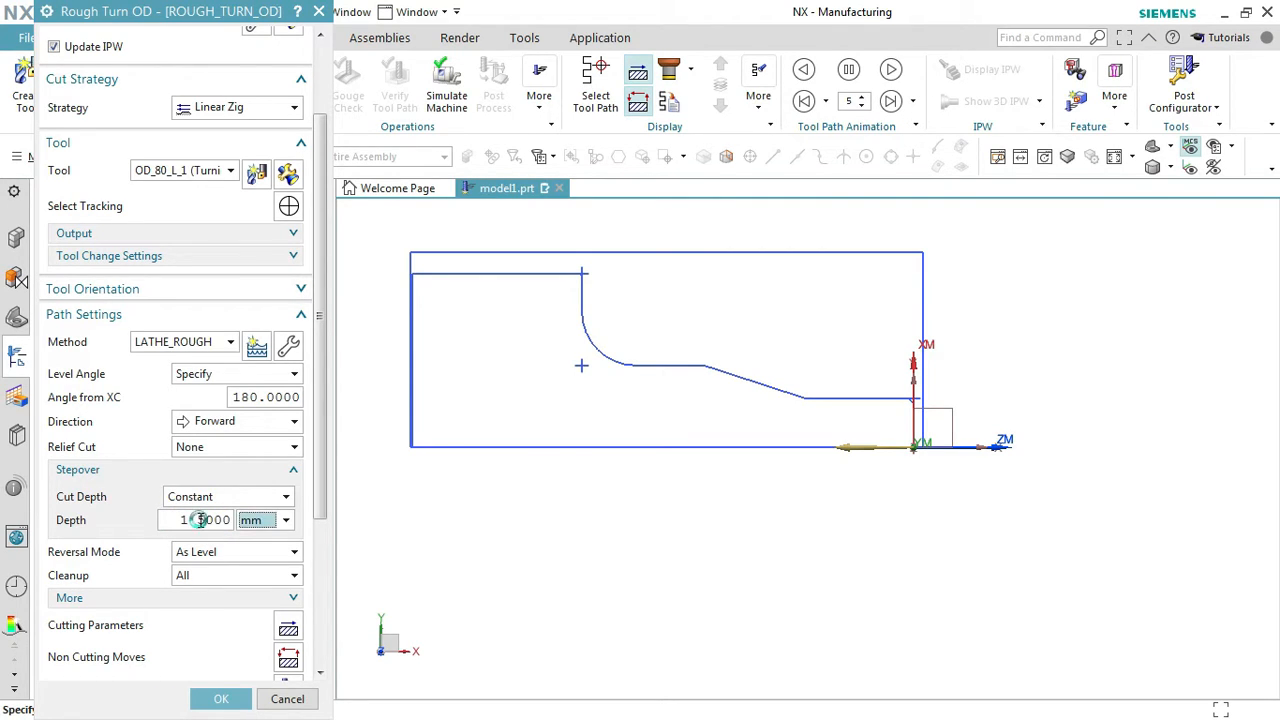
key(Tab)
click(220, 555)
click(203, 633)
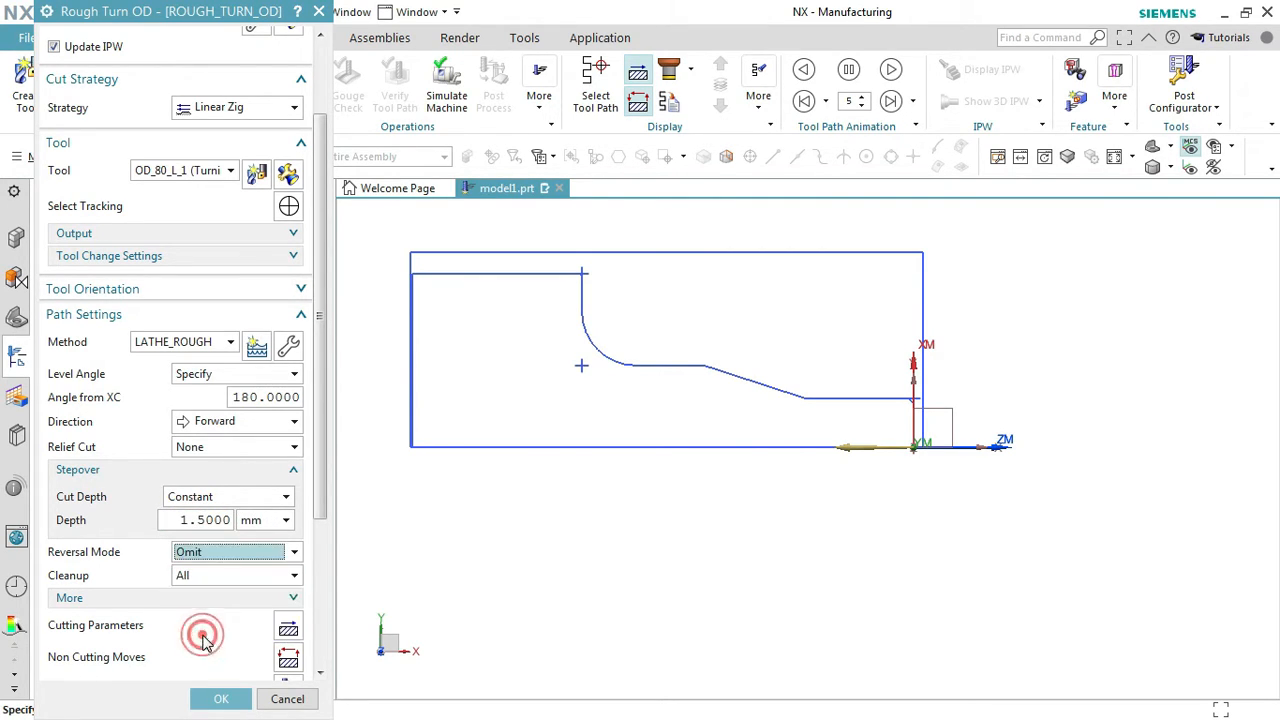
- Set the rough turning stock to 0.05 face and 0.3 radial, with 135 smm surface speed, 1700 maximum RPM and 0.2 mmpr cut feed
scroll(209, 455, down, 3)
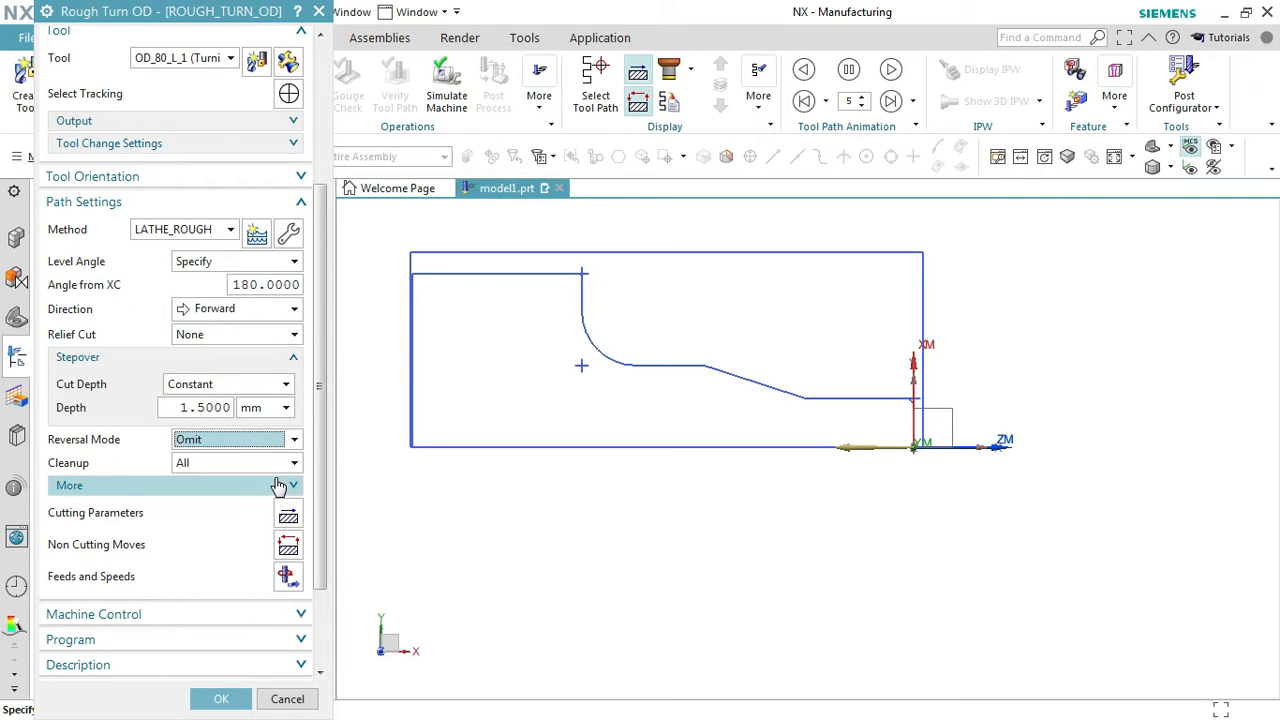
click(287, 514)
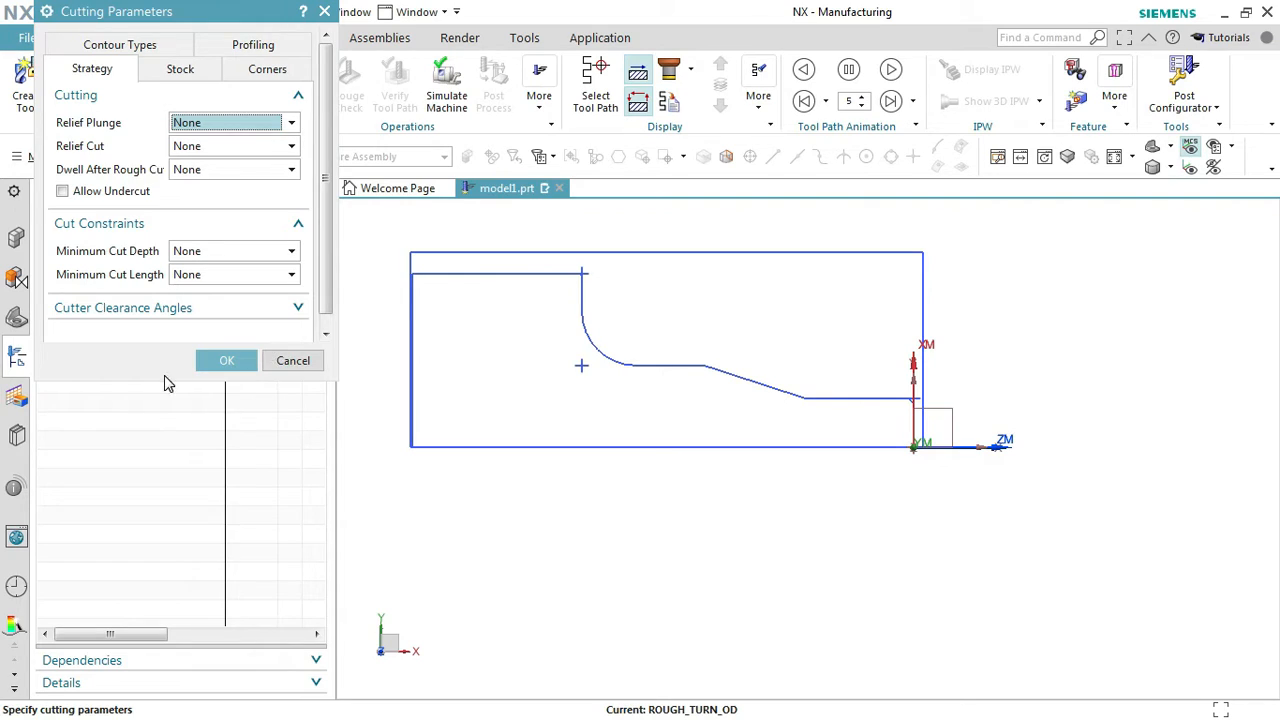
click(174, 70)
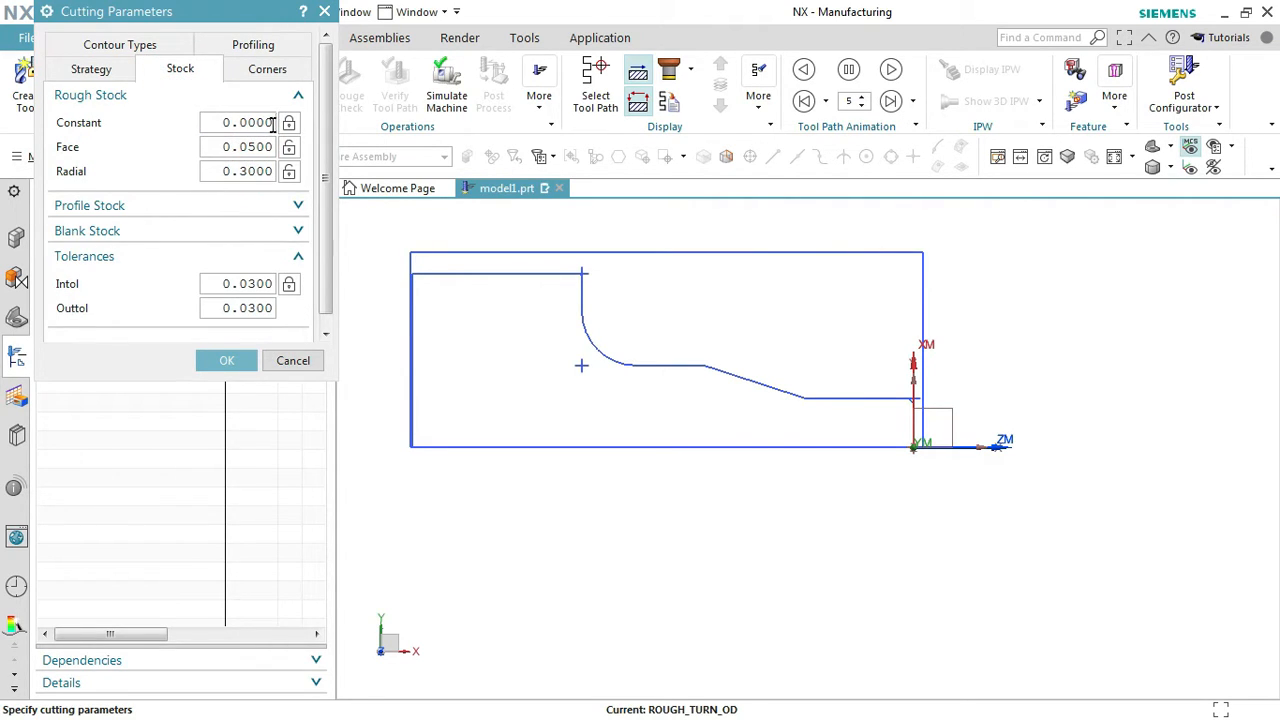
click(267, 69)
click(225, 361)
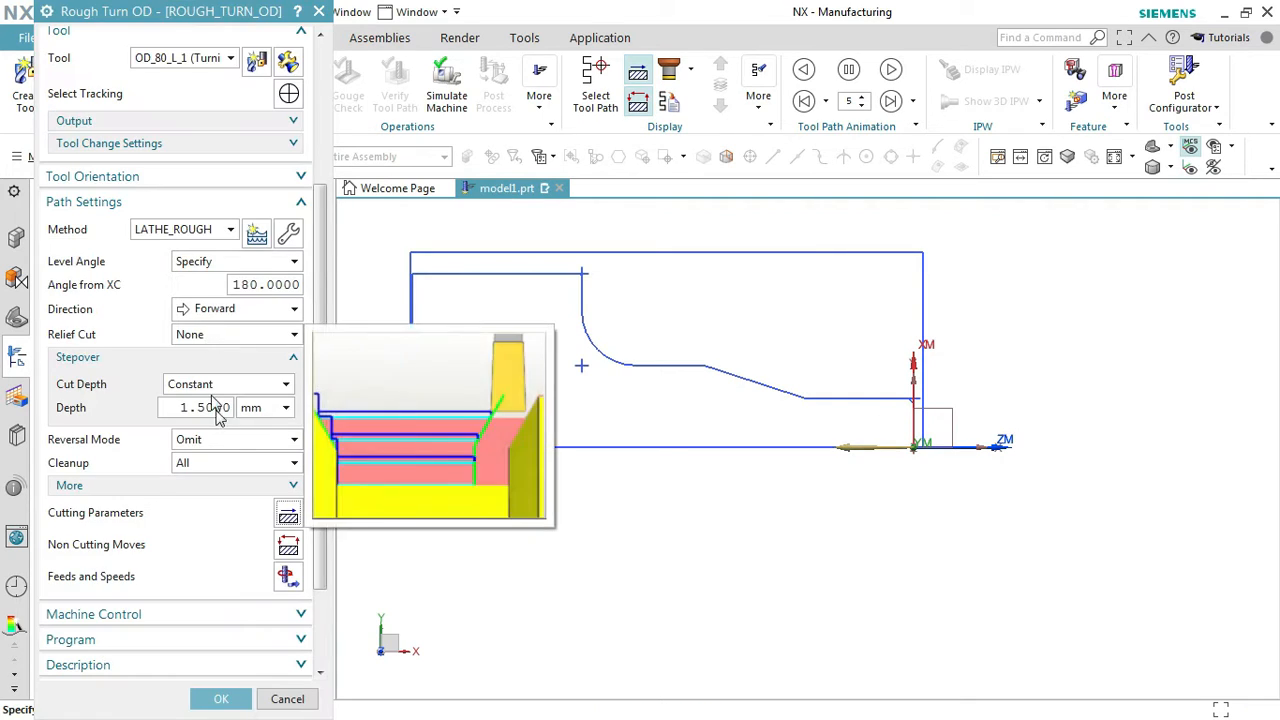
click(289, 518)
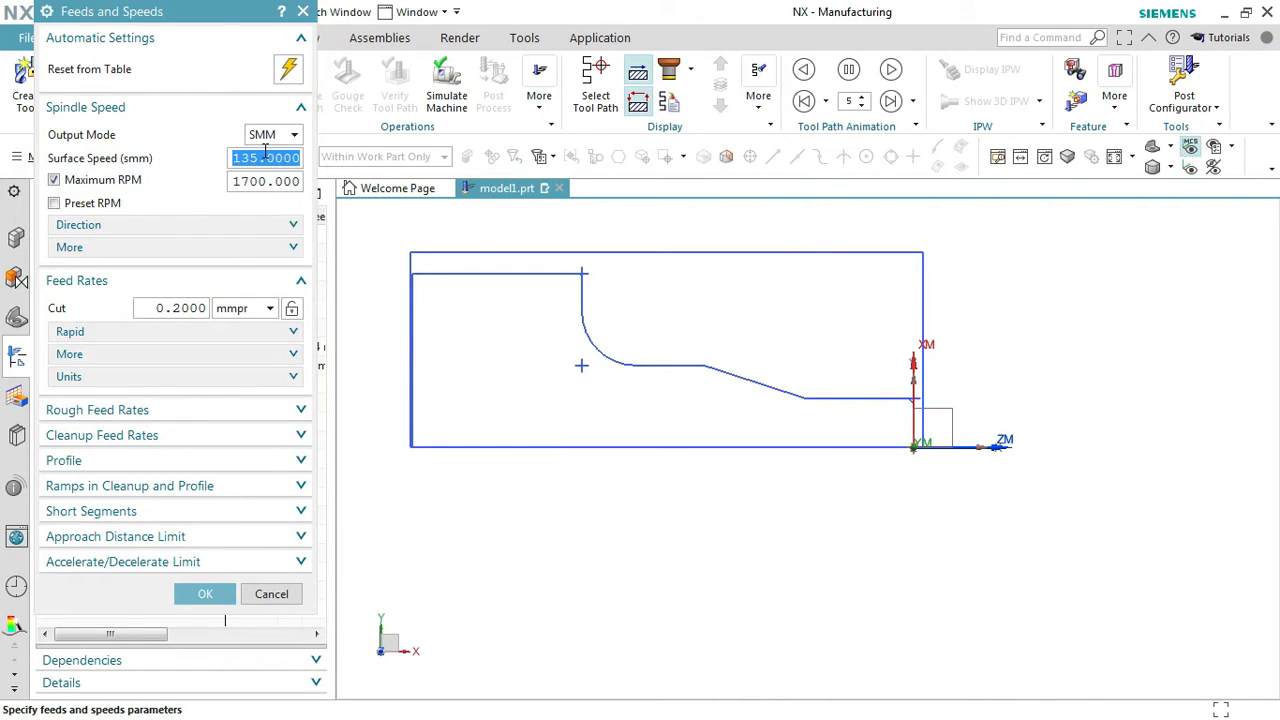
click(205, 594)
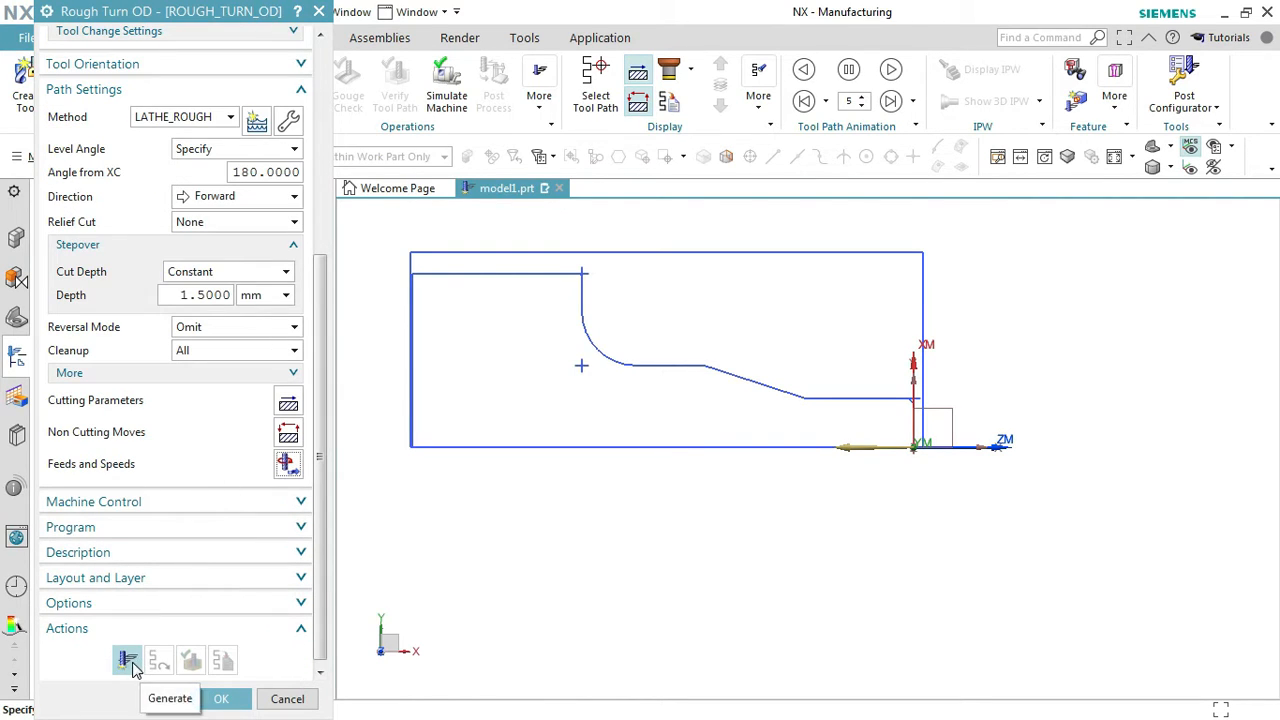
- Generate the ROUGH_TURN_OD tool path and accept the operation
click(127, 661)
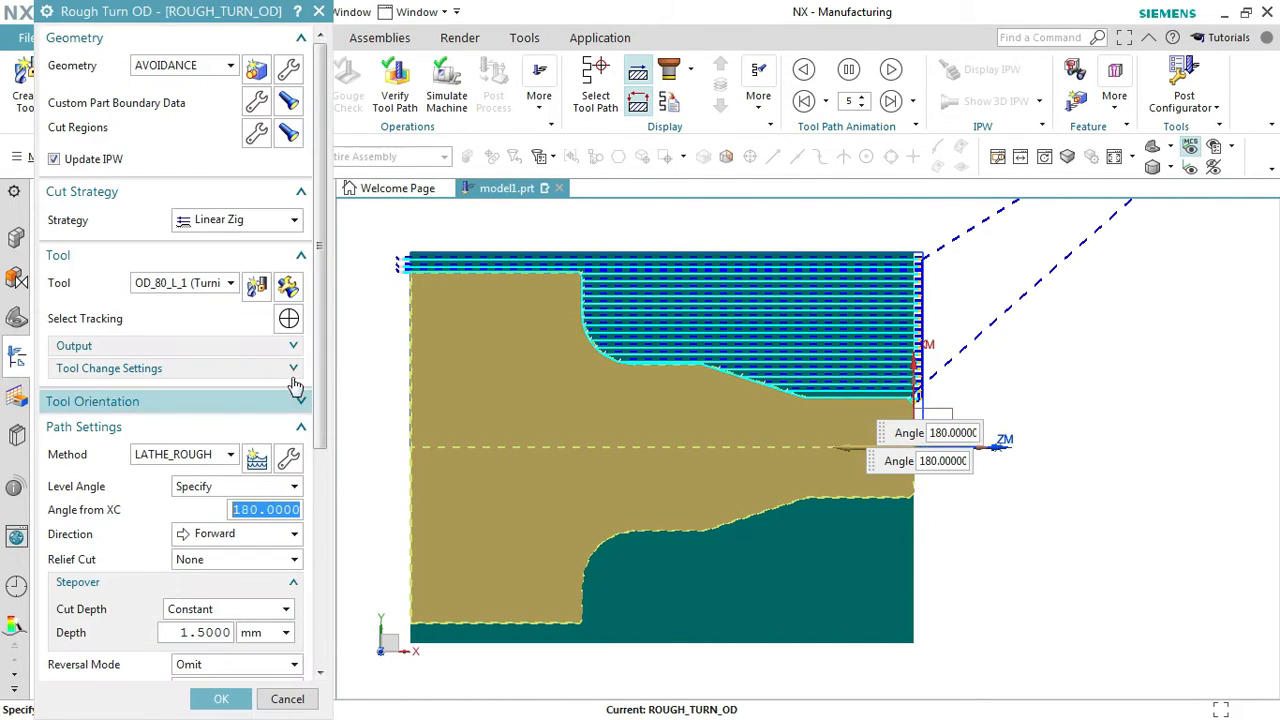
scroll(218, 520, down, 3)
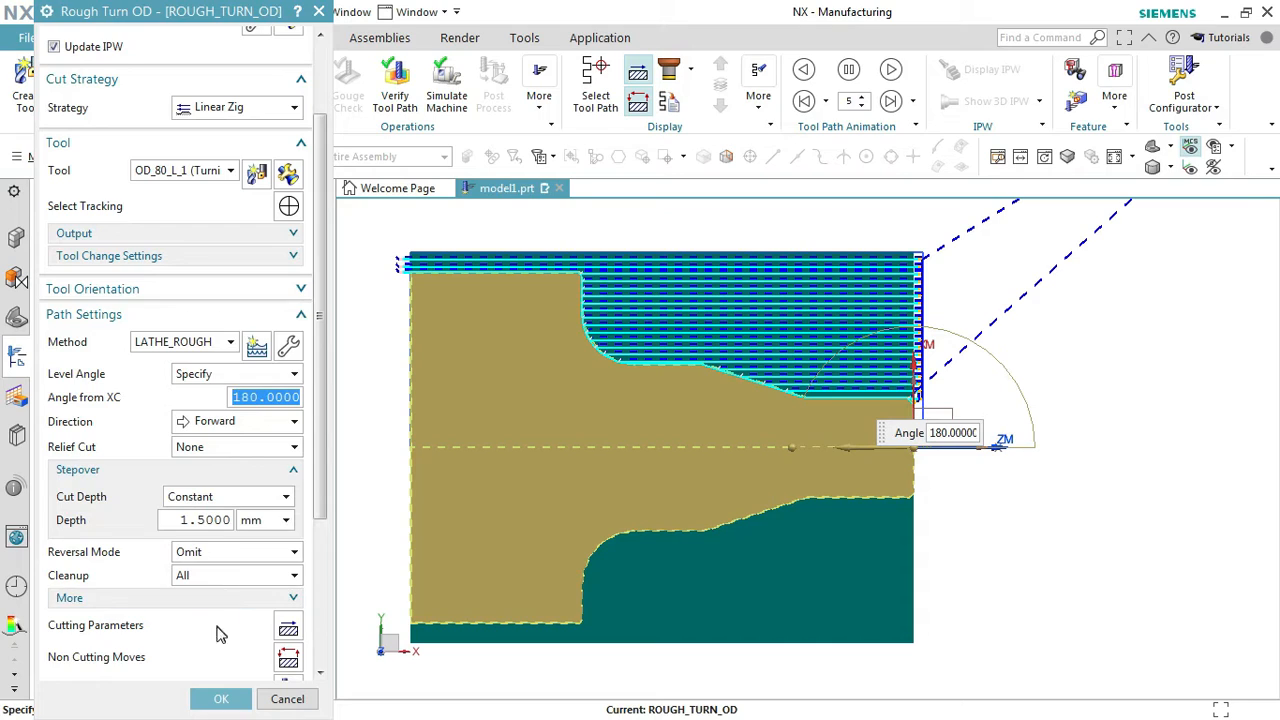
click(221, 700)
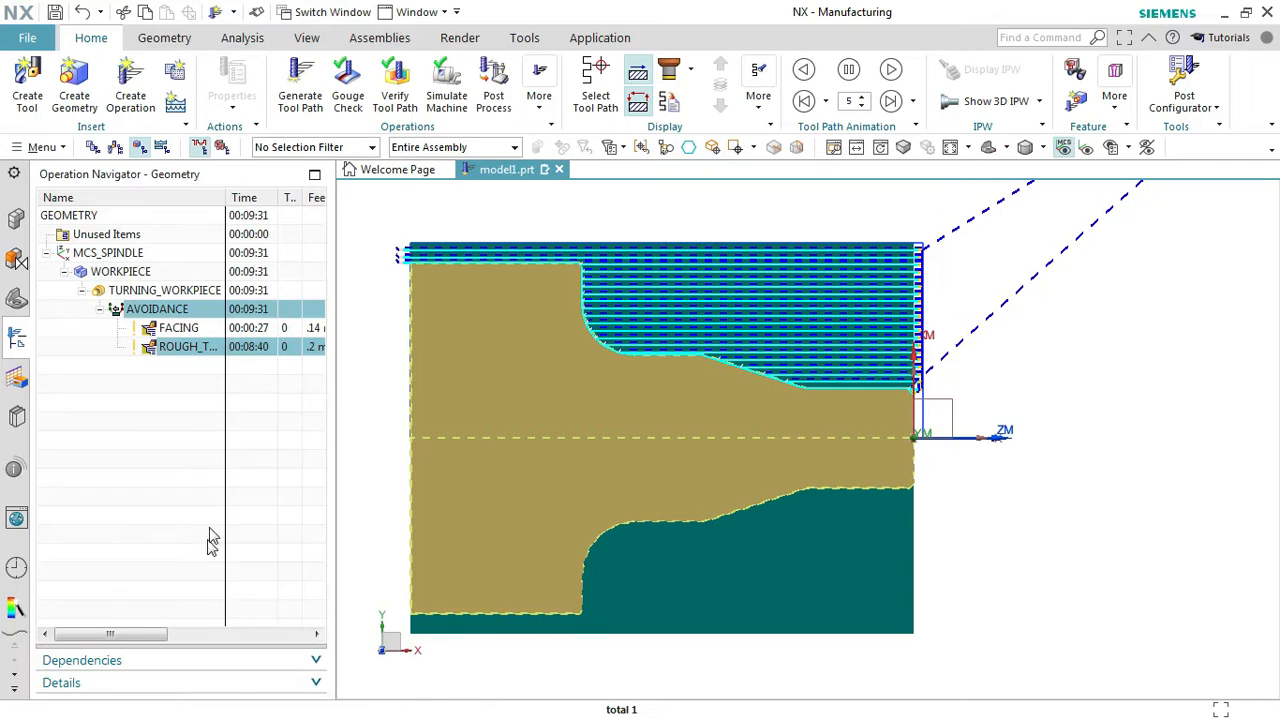
- Create a FINISH_TURN_OD turning operation under the AVOIDANCE geometry with the LATHE_FINISH method
click(165, 309)
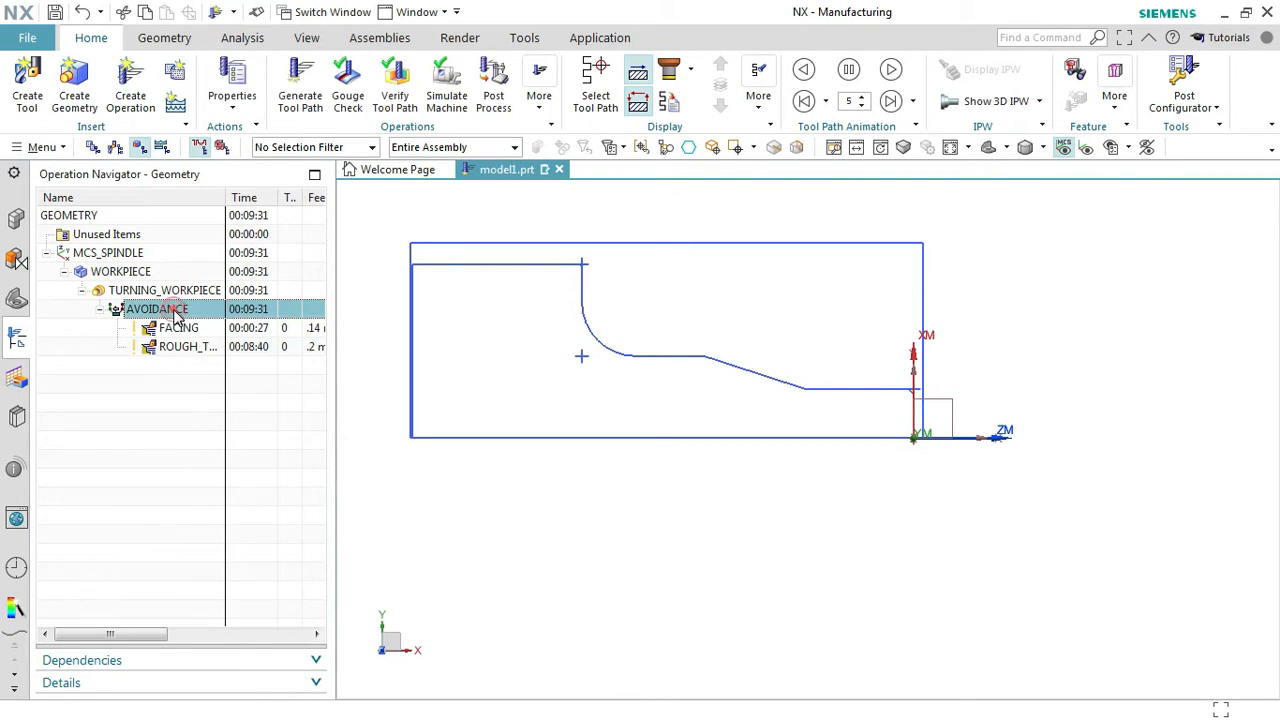
click(130, 85)
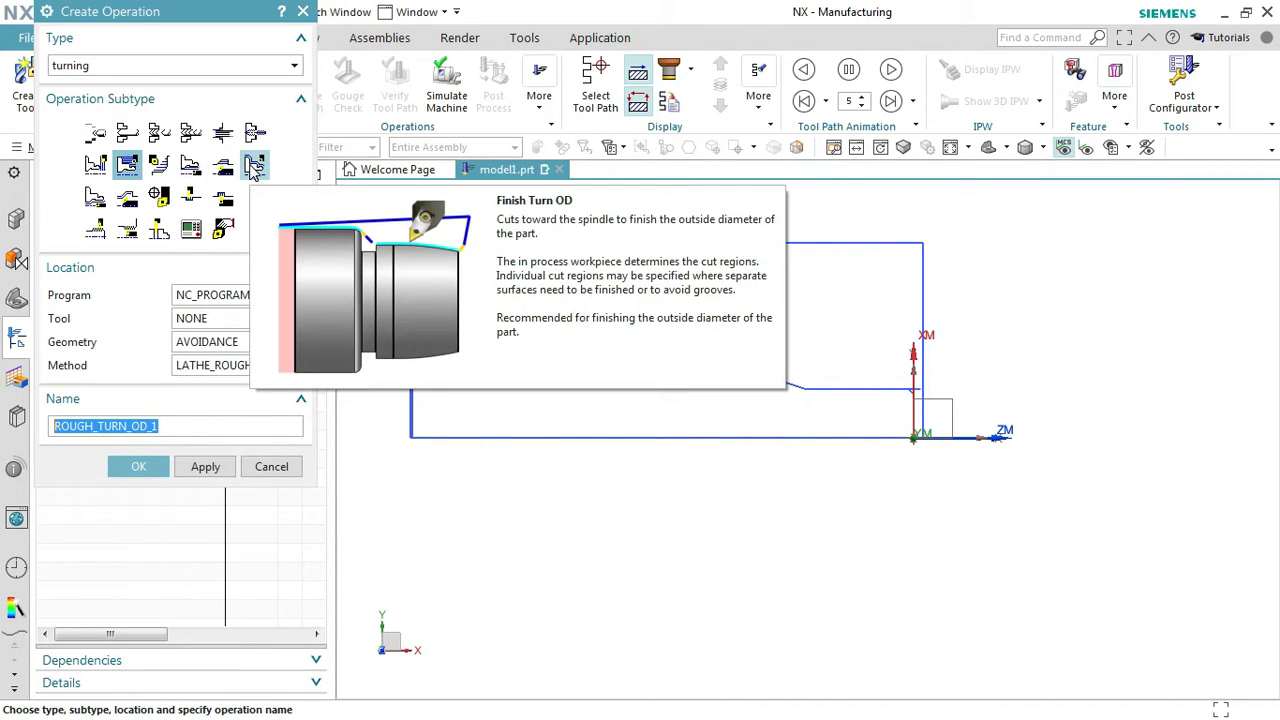
click(255, 164)
click(250, 366)
click(230, 418)
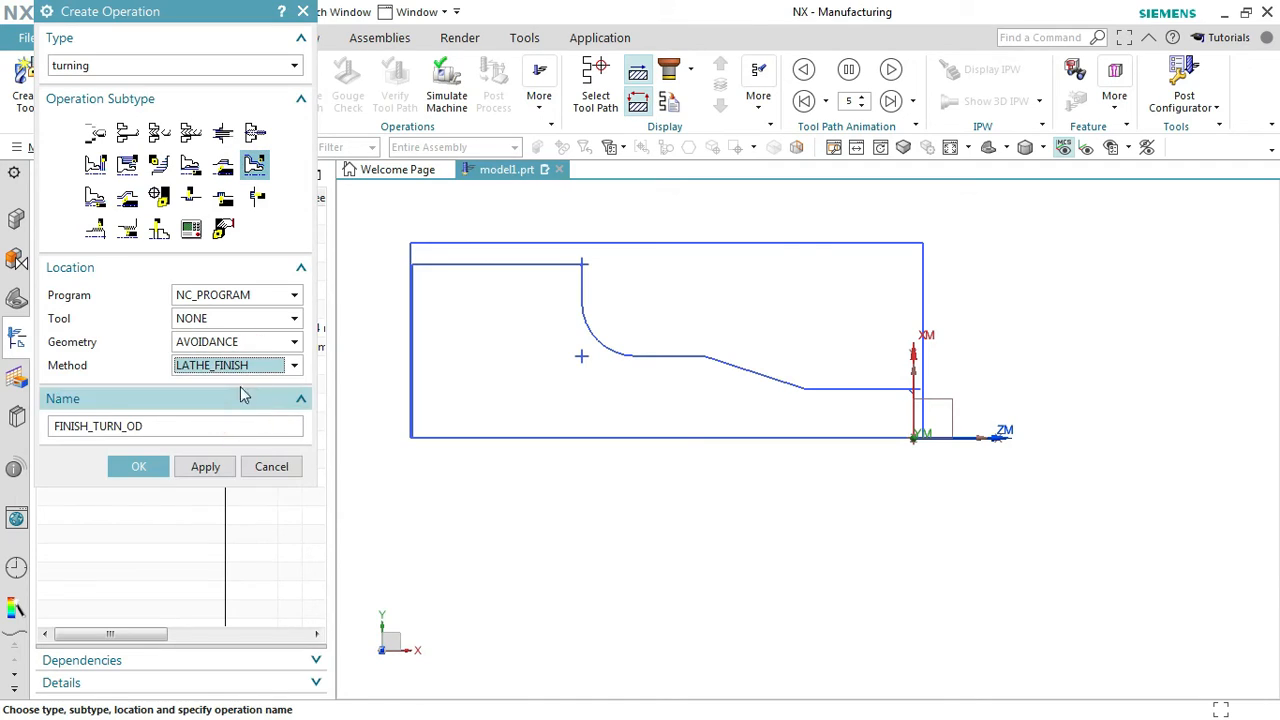
click(140, 467)
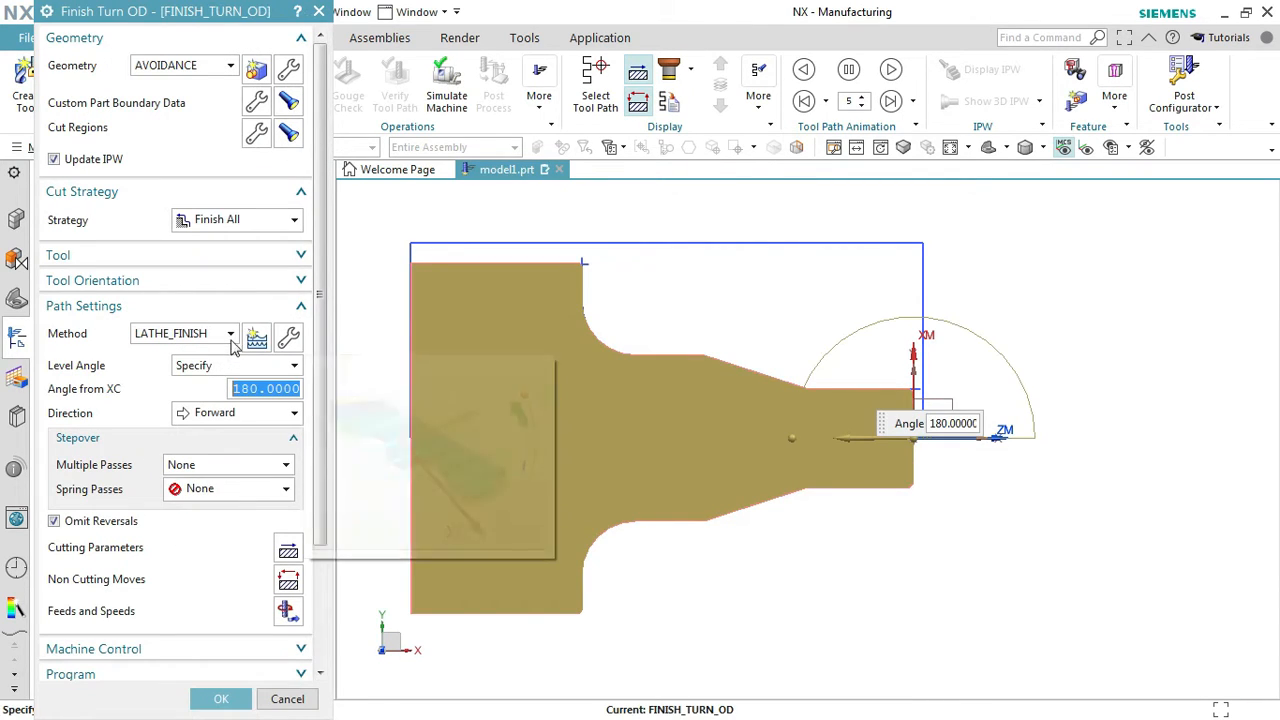
- Review the finish stock and tolerances in the finish turning operation's cutting parameters and accept them
scroll(155, 437, down, 2)
scroll(160, 425, down, 1)
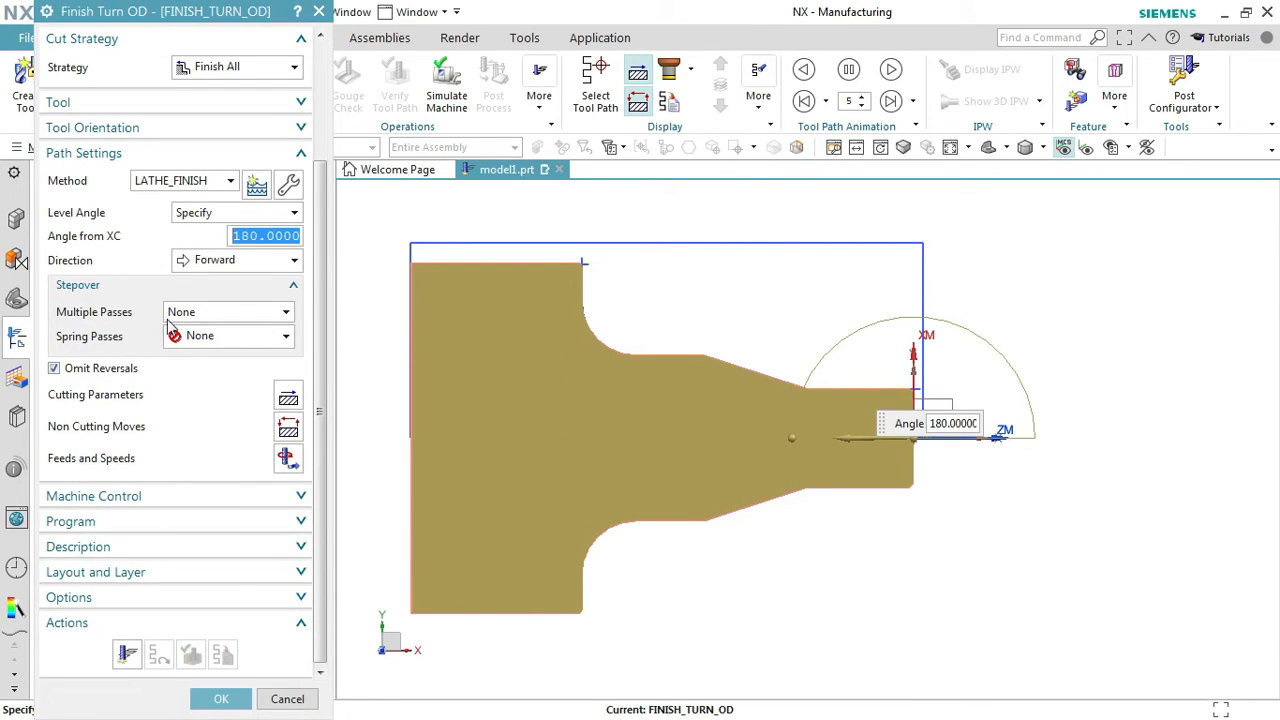
click(288, 400)
click(178, 70)
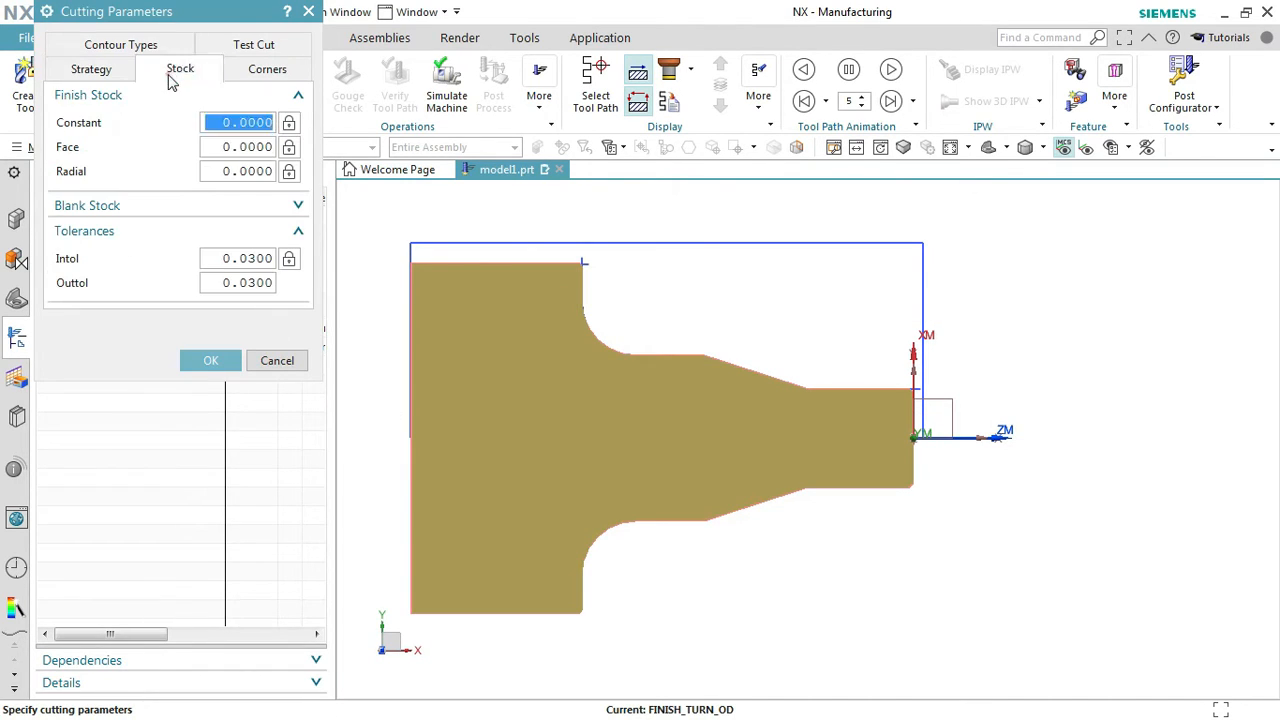
click(210, 360)
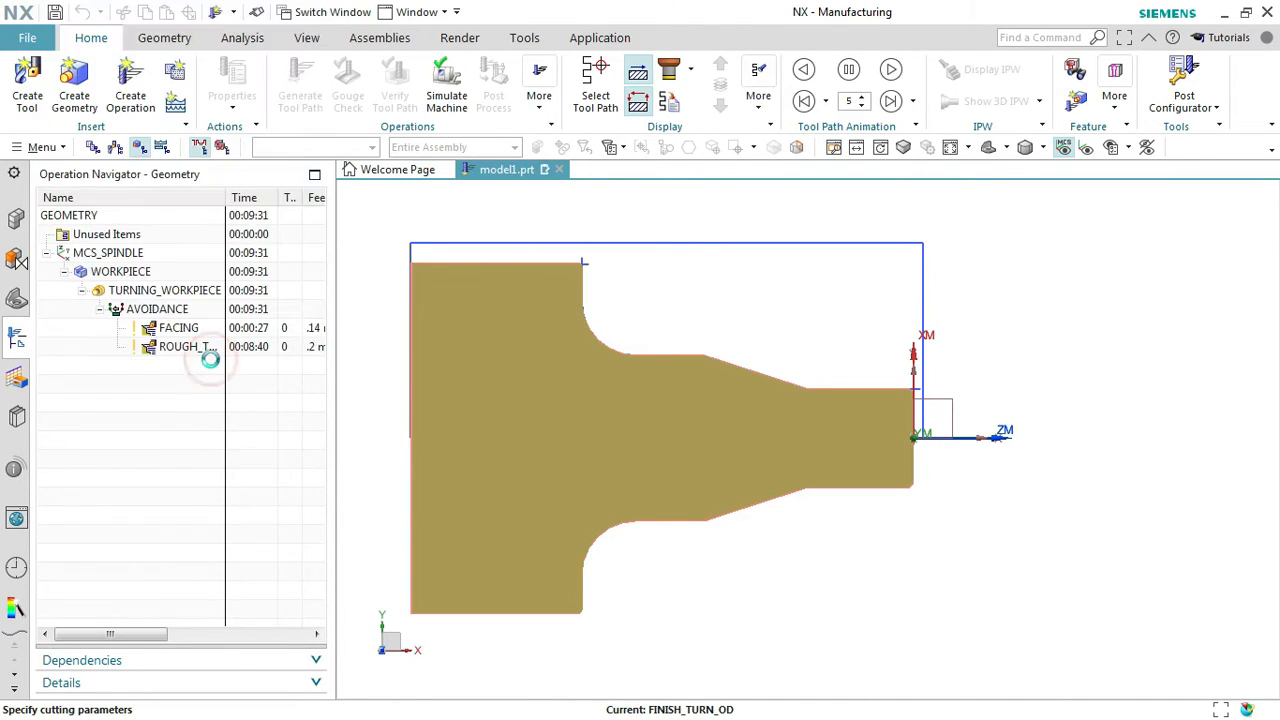
- Set finish turning to 220 smm surface speed, 2000 maximum RPM and 0.12 mmpr cut feed, and try to generate the tool path
click(287, 458)
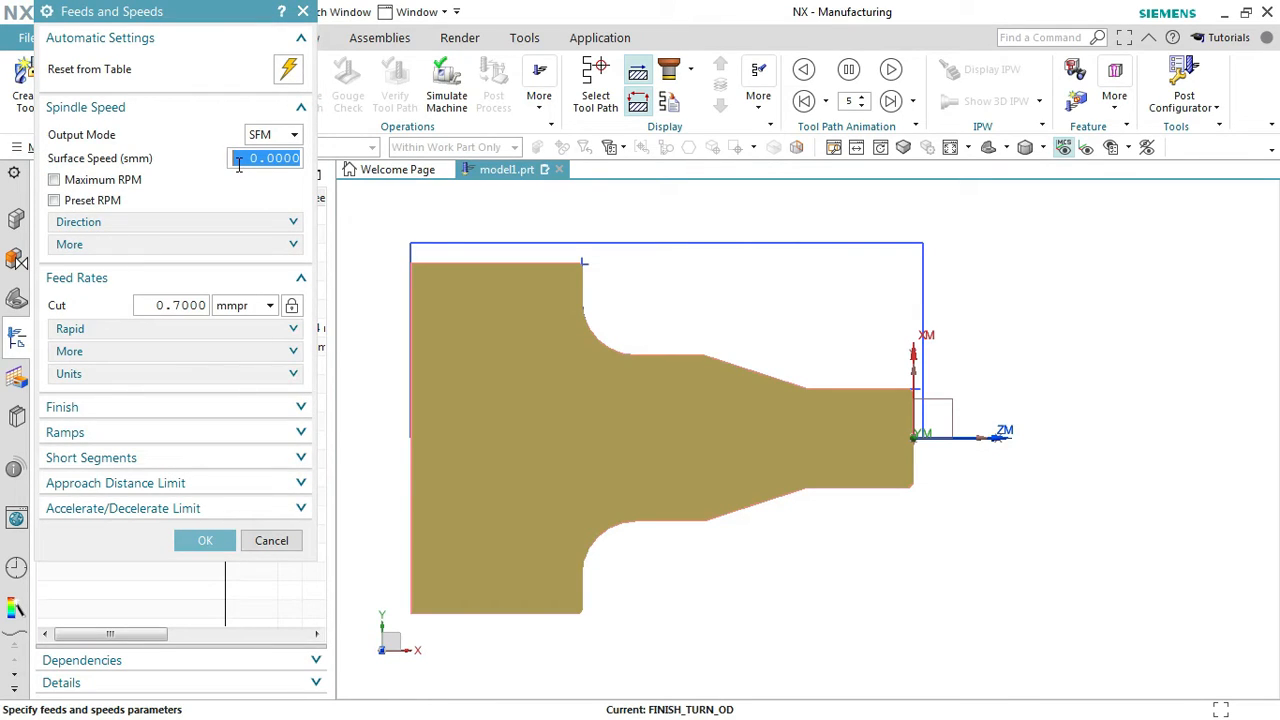
key(Tab)
key(space)
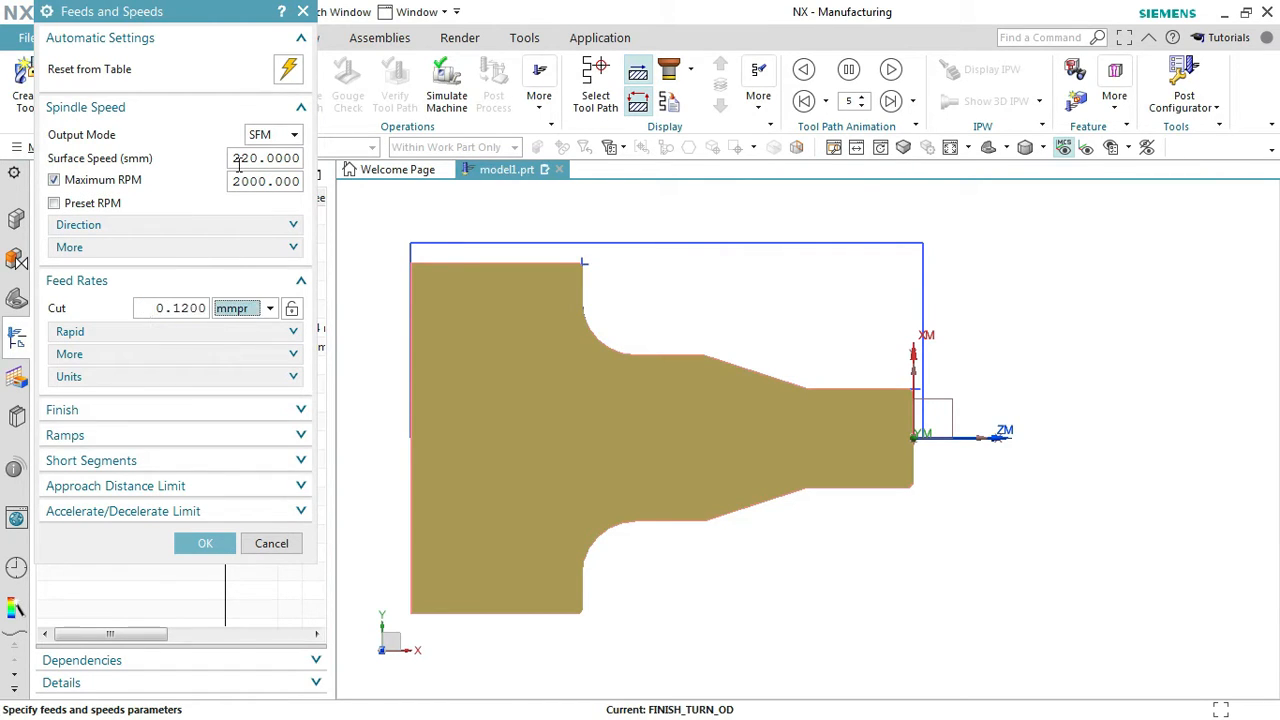
click(205, 543)
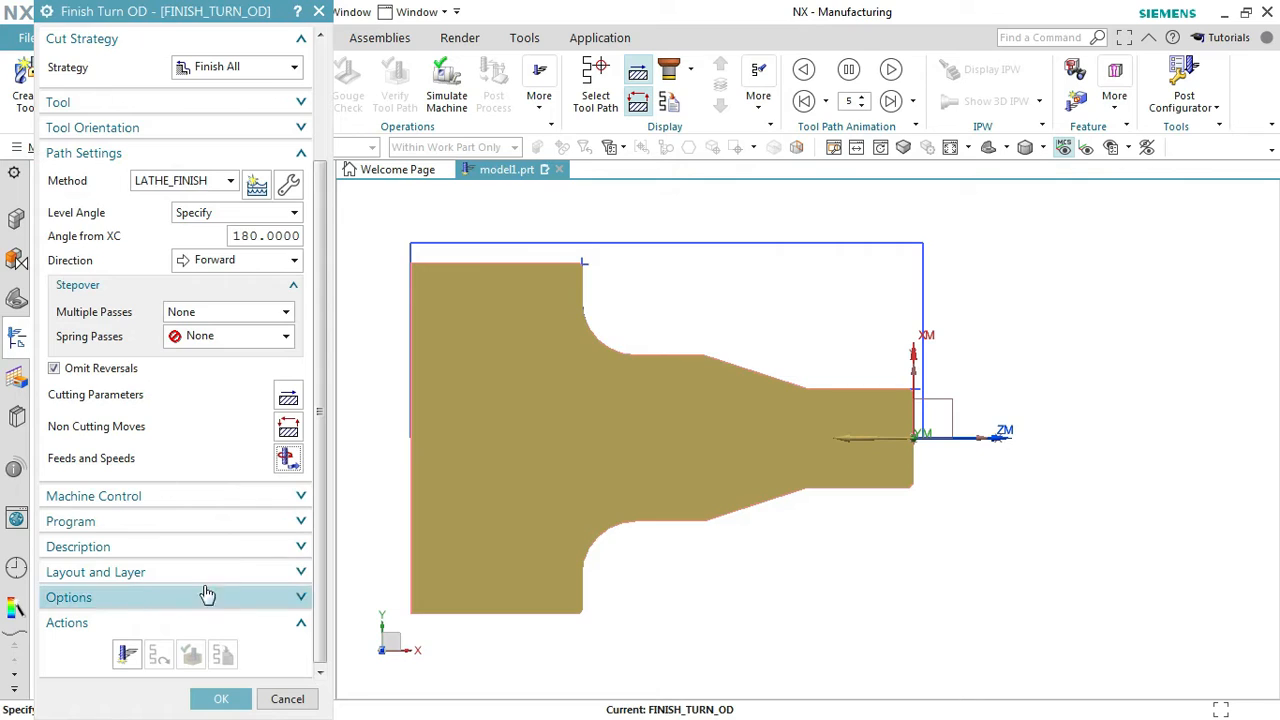
click(127, 655)
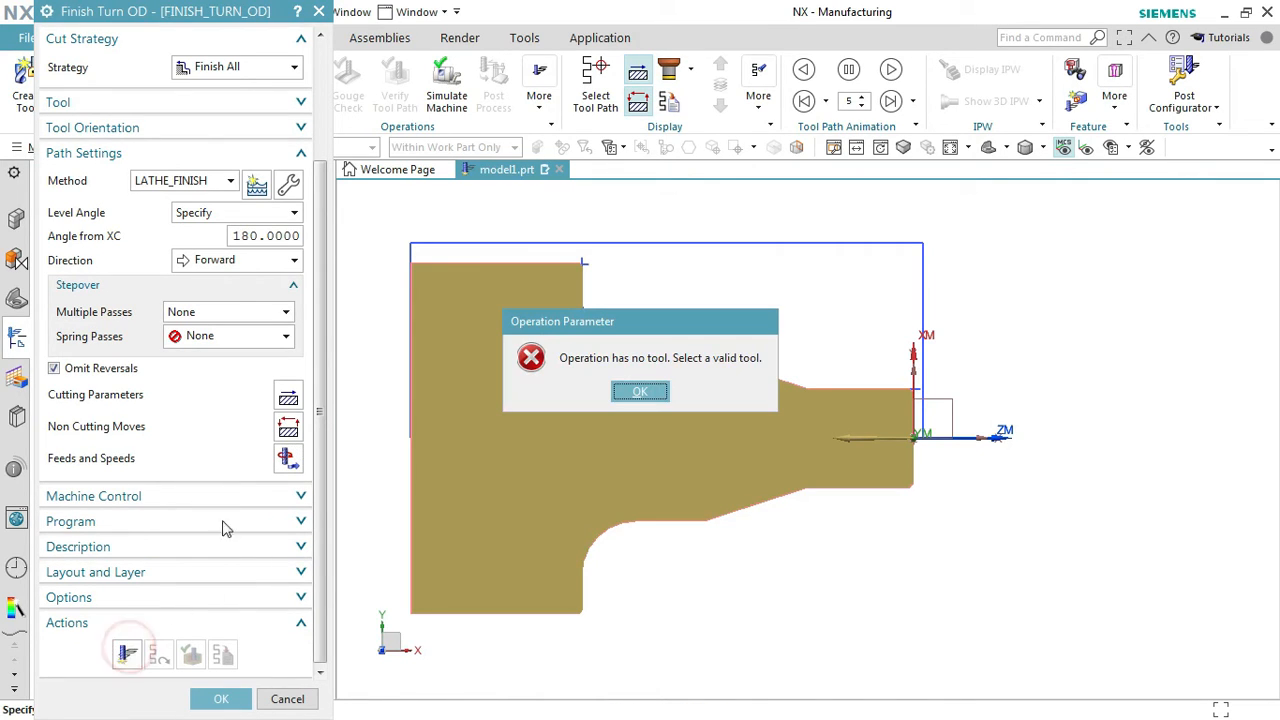
click(639, 392)
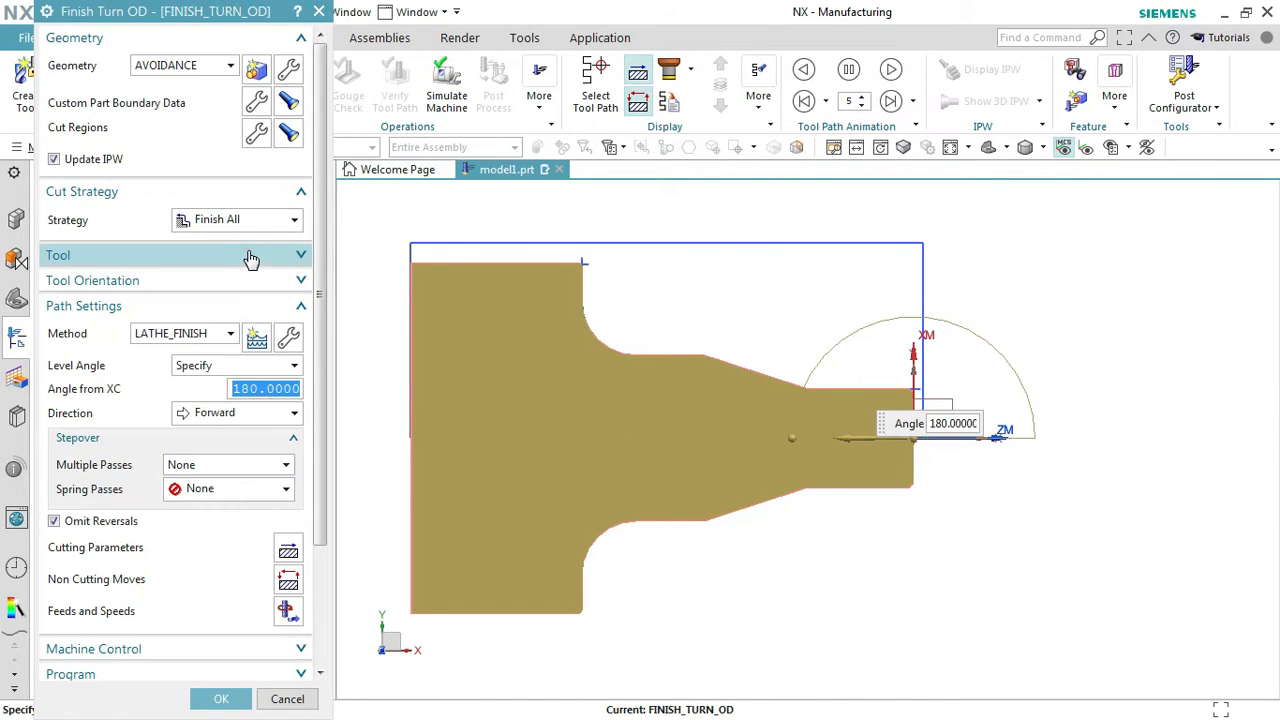
- Create an OD_55_L turning tool for the finish turning operation
click(251, 259)
click(252, 284)
click(220, 203)
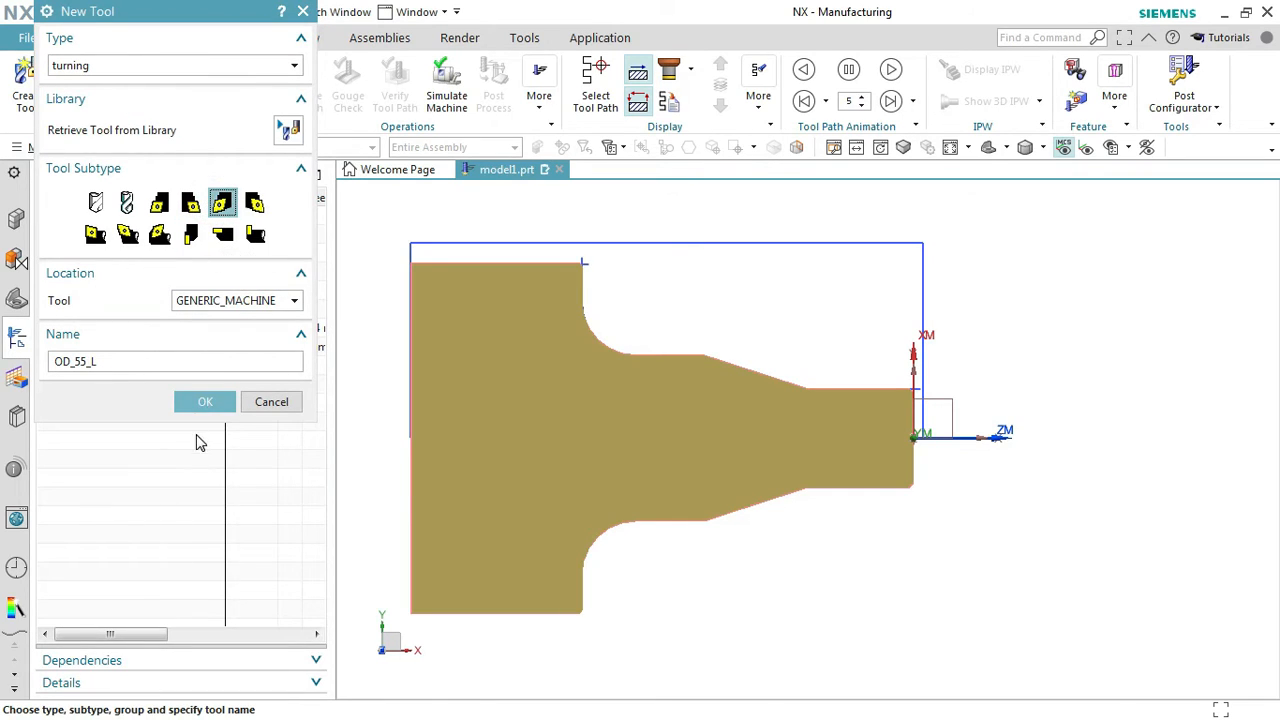
click(210, 401)
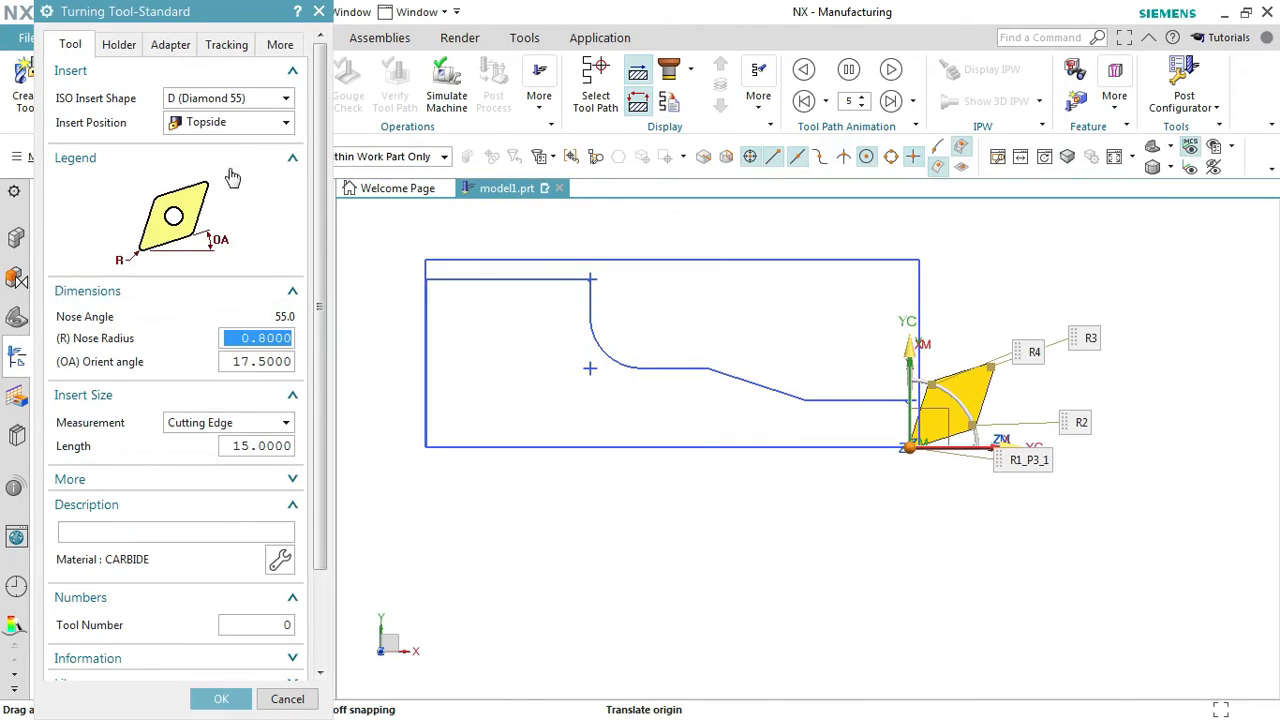
- Give the finishing tool a V (Diamond 35) insert, 0.4 nose radius, 52 orient angle and 16 cutting edge length, and accept it
click(235, 98)
click(225, 355)
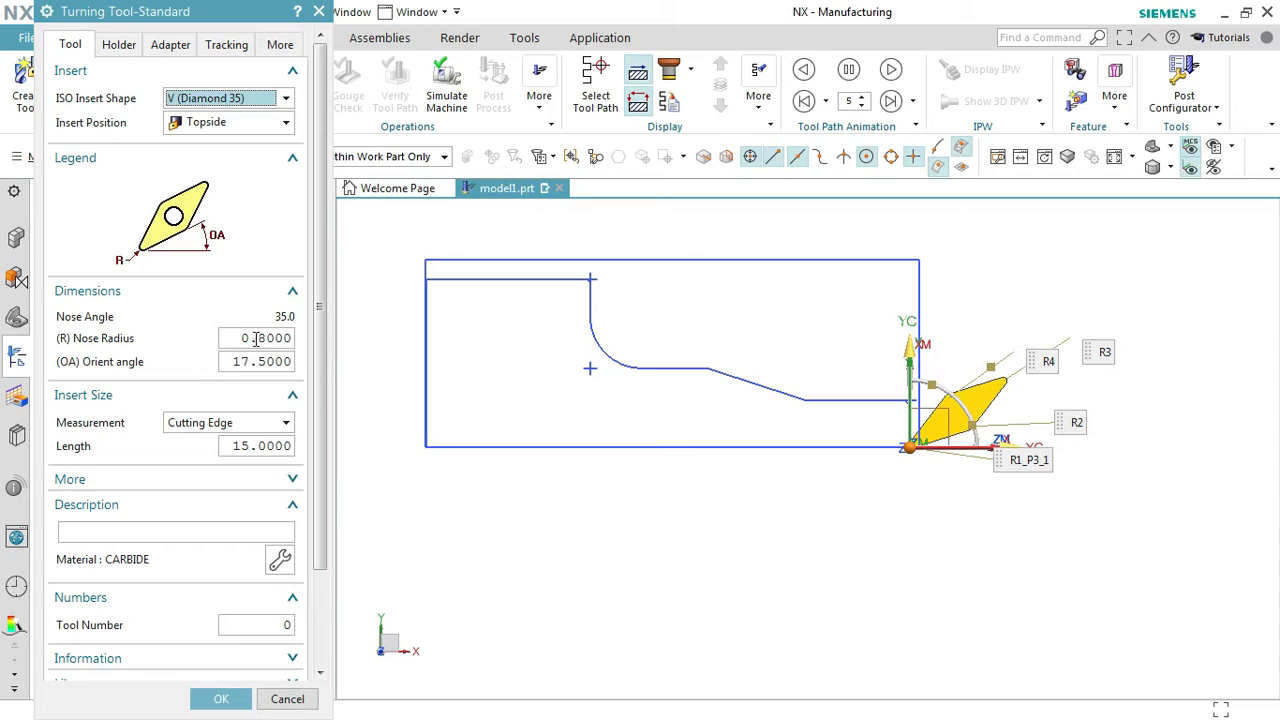
click(256, 339)
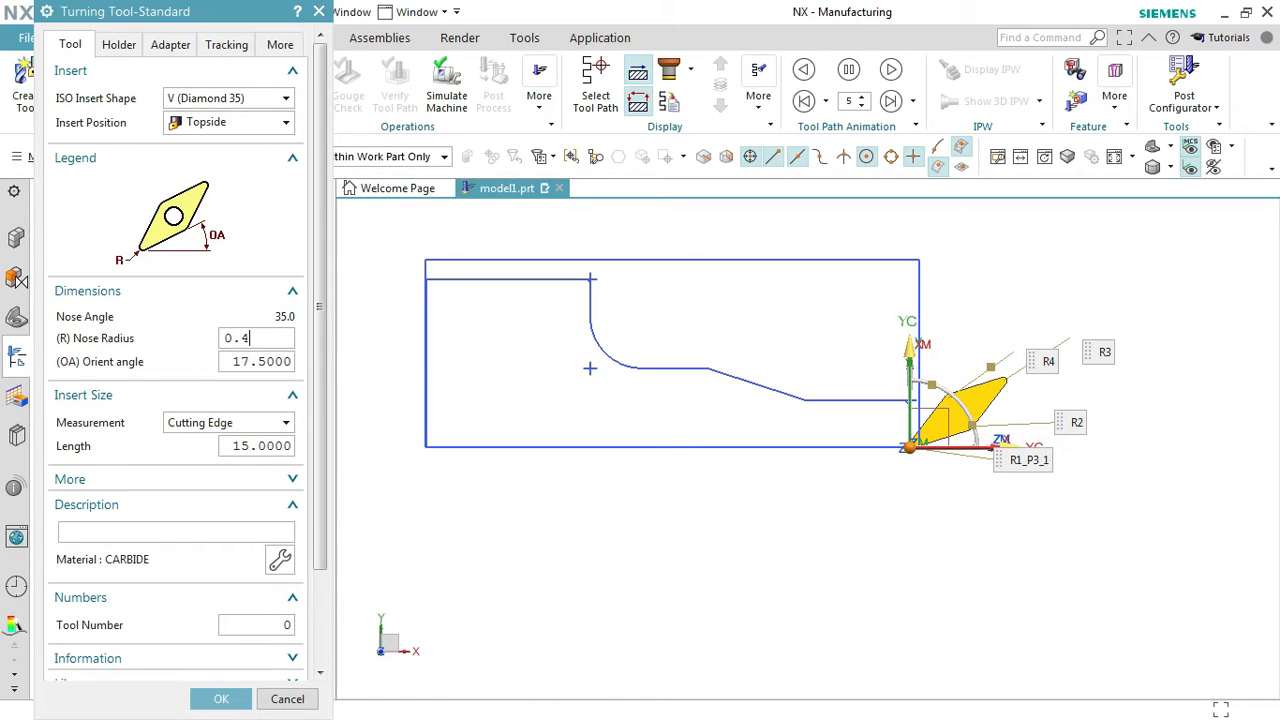
text(0.4)
key(Tab)
key(Tab)
key(Tab)
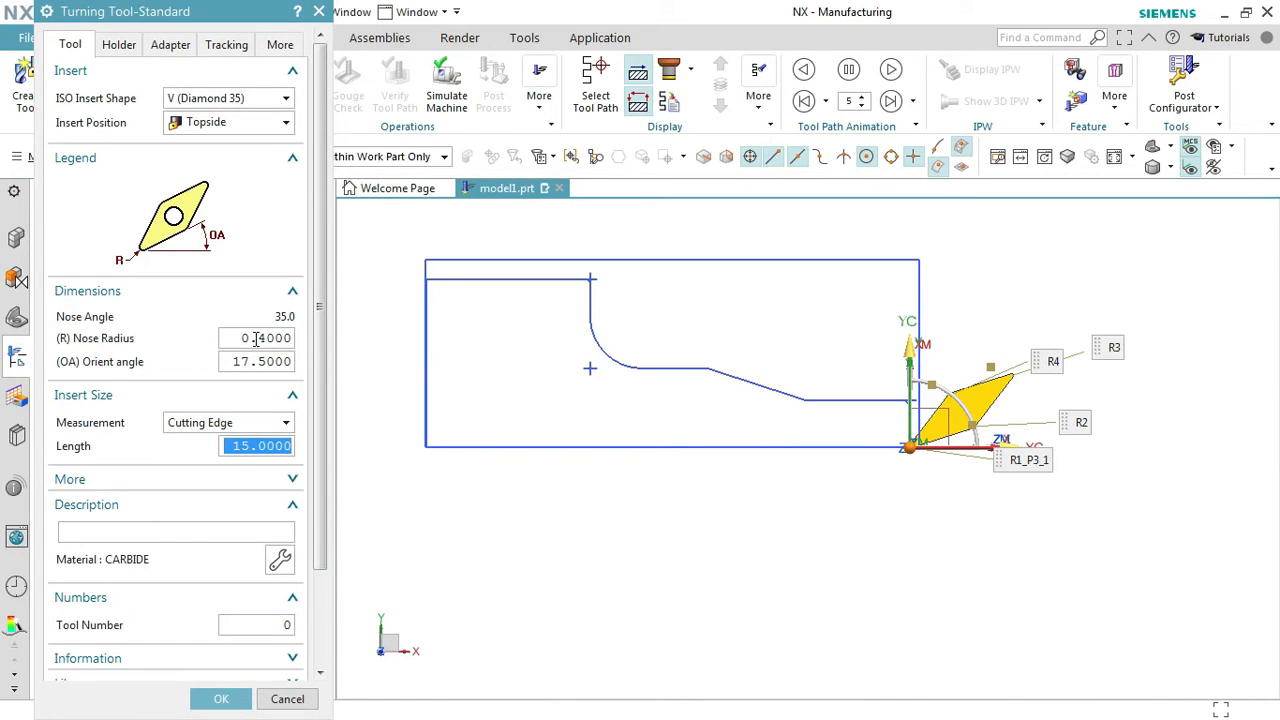
text(16)
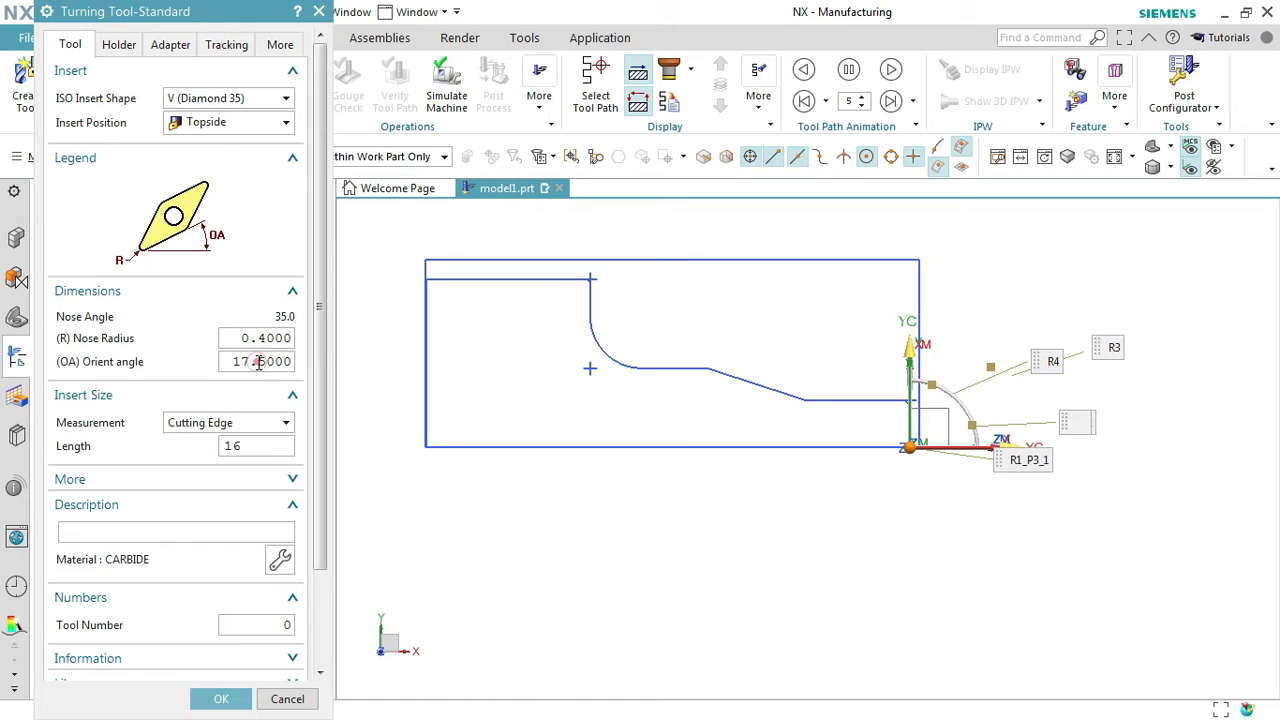
click(258, 362)
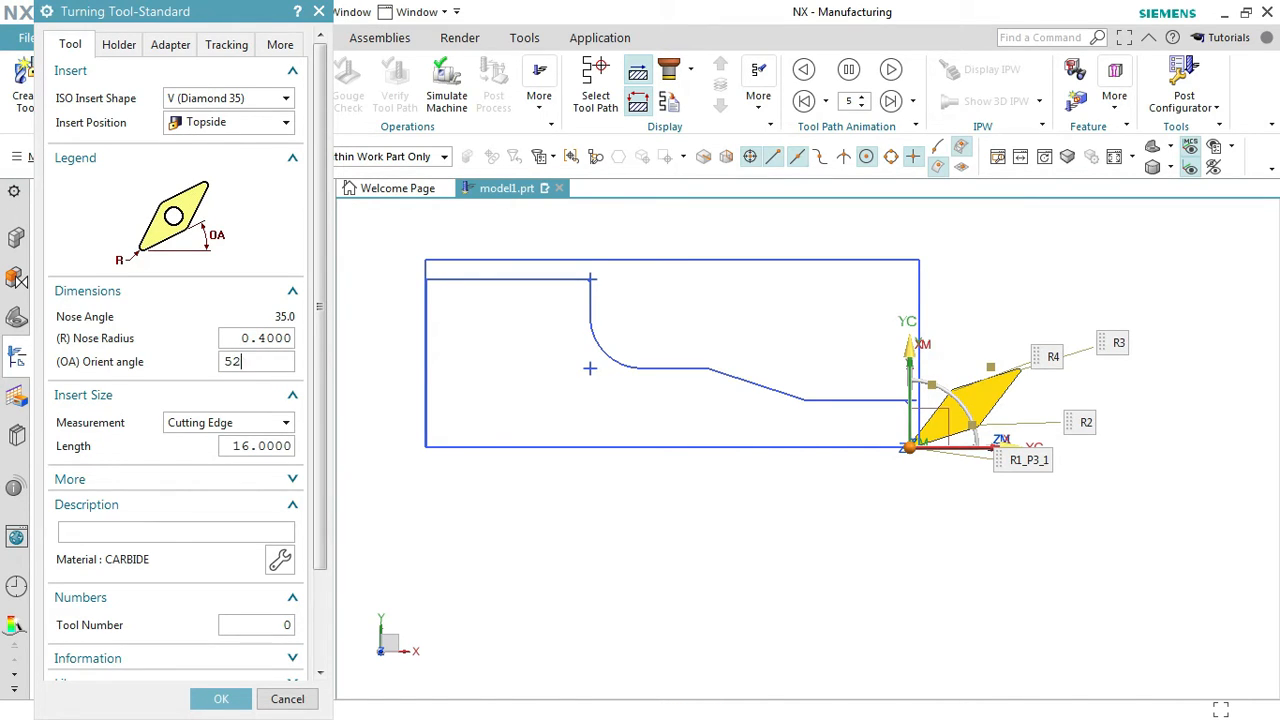
text(52)
key(Tab)
click(221, 699)
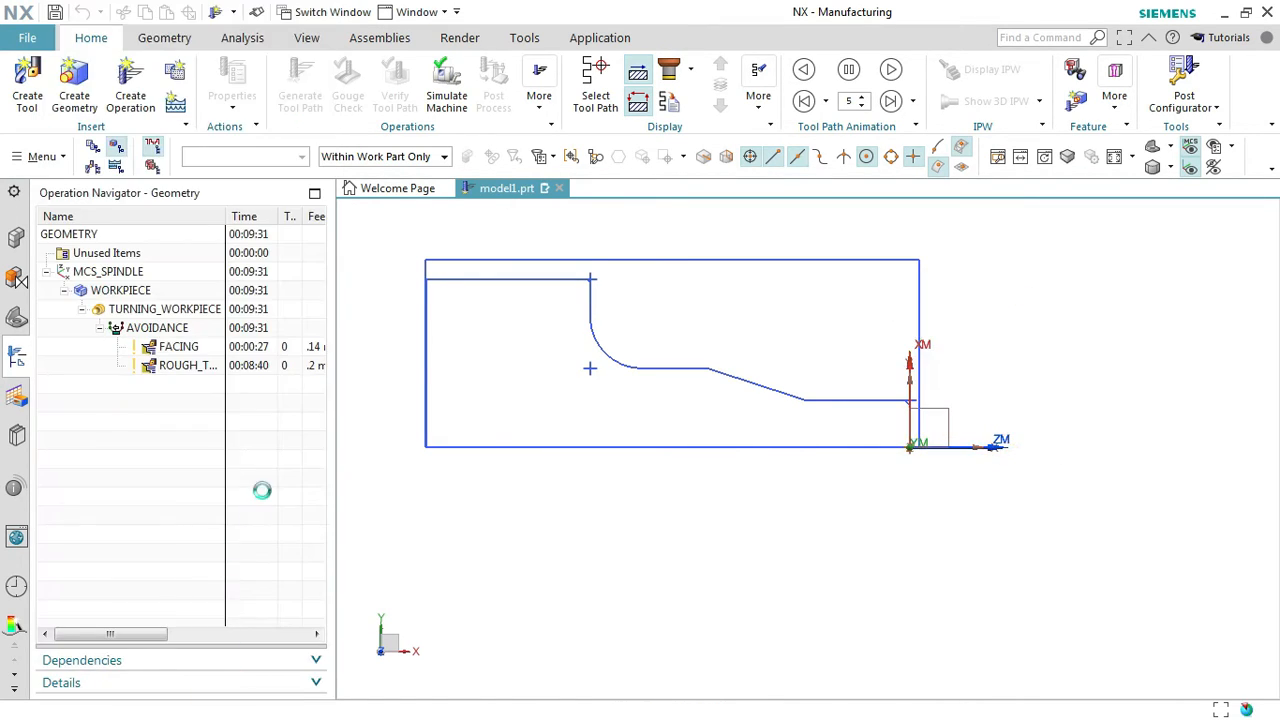
- Generate the FINISH_TURN_OD tool path and accept the operation
scroll(235, 450, down, 5)
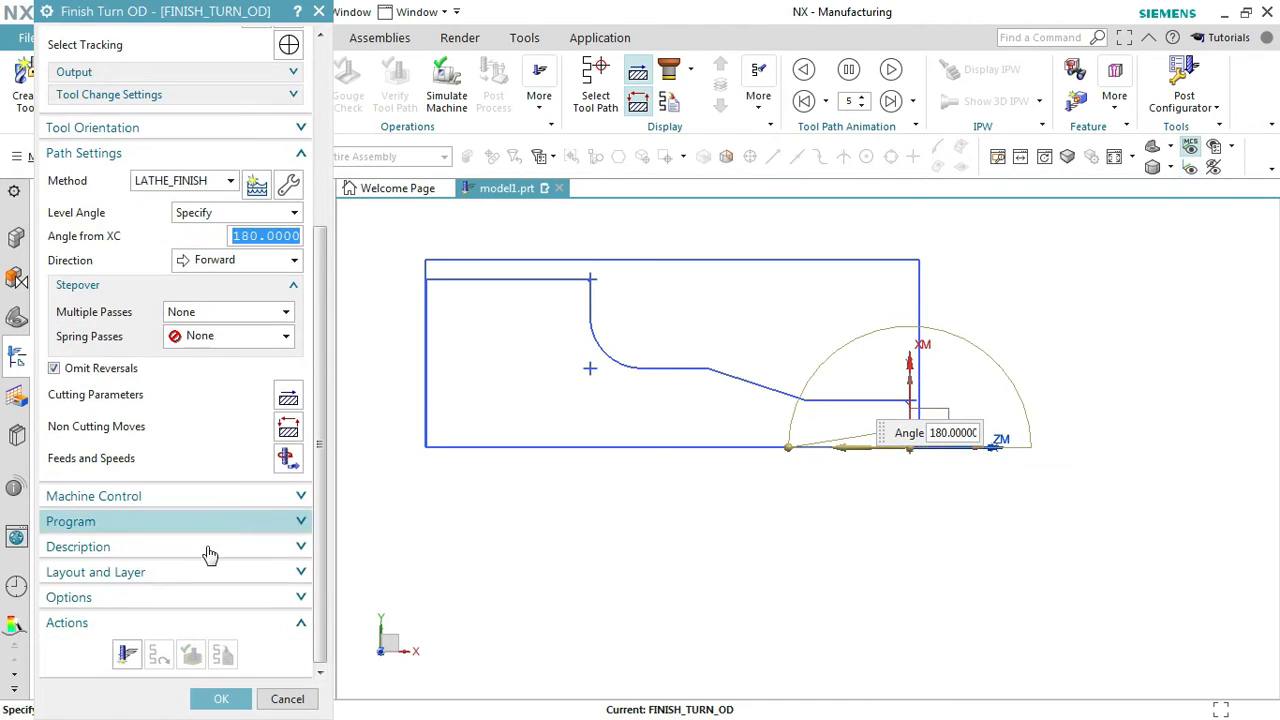
click(125, 654)
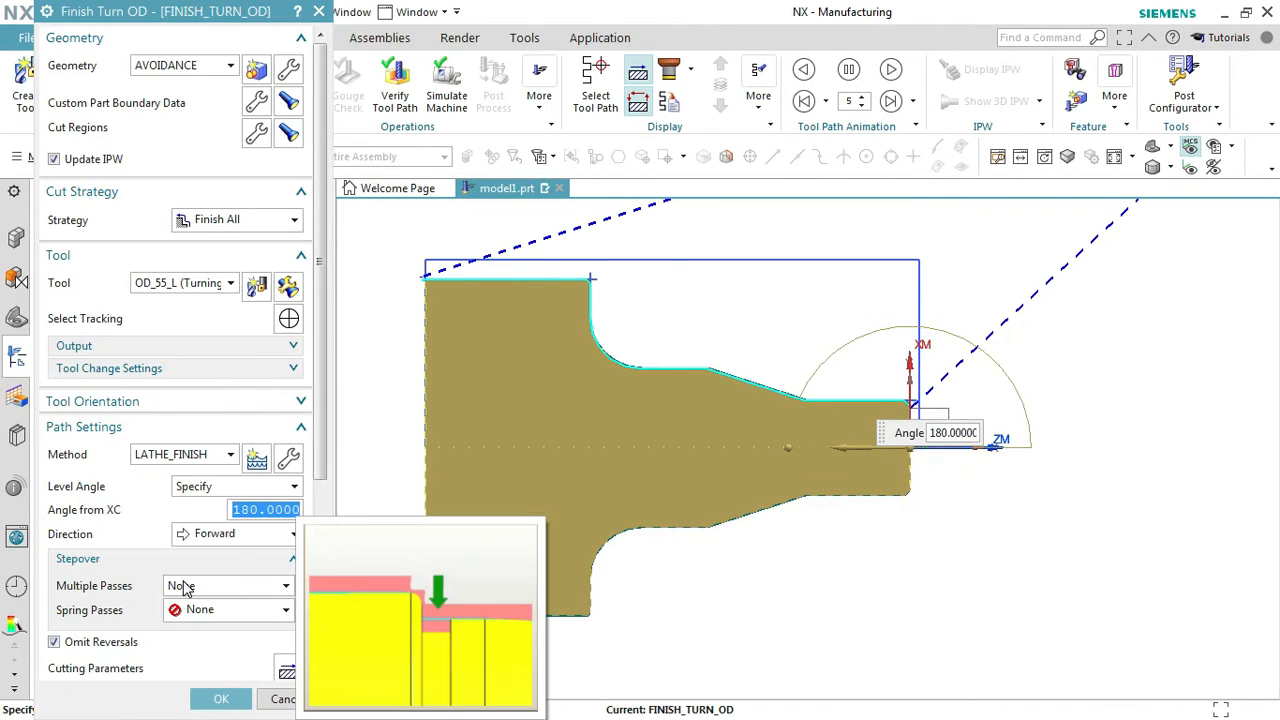
scroll(183, 507, down, 3)
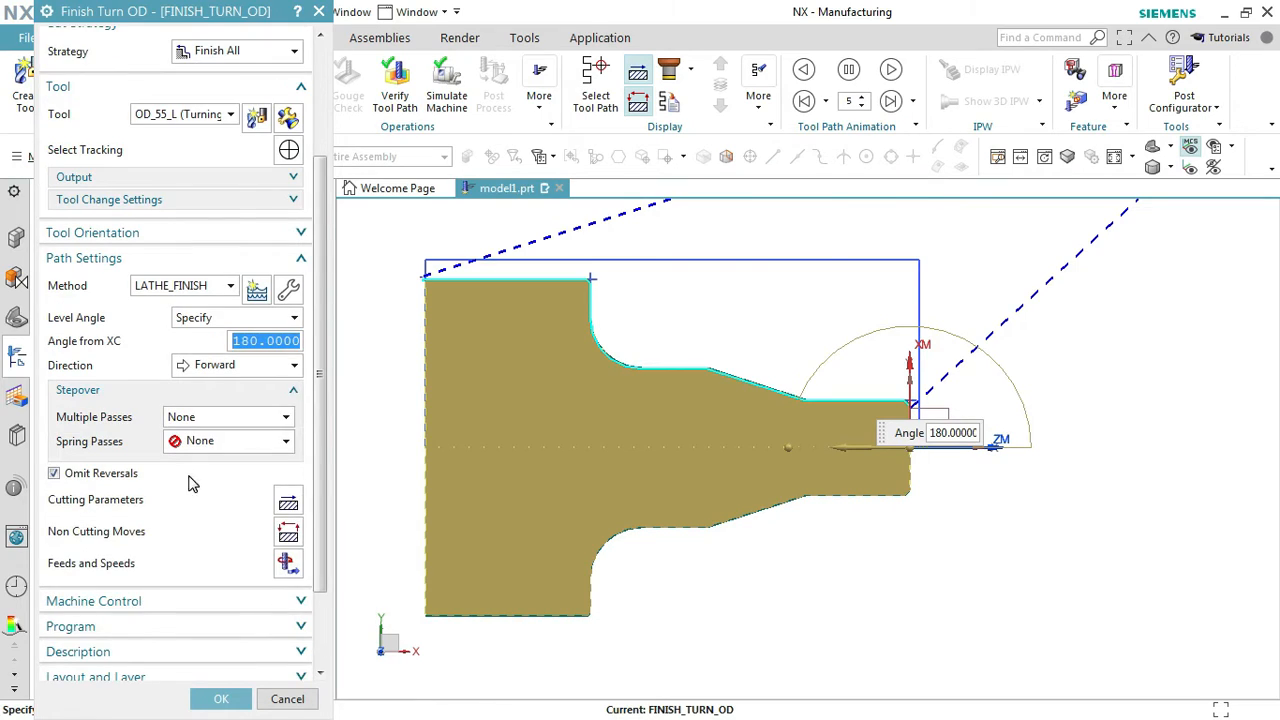
scroll(193, 483, down, 3)
click(216, 699)
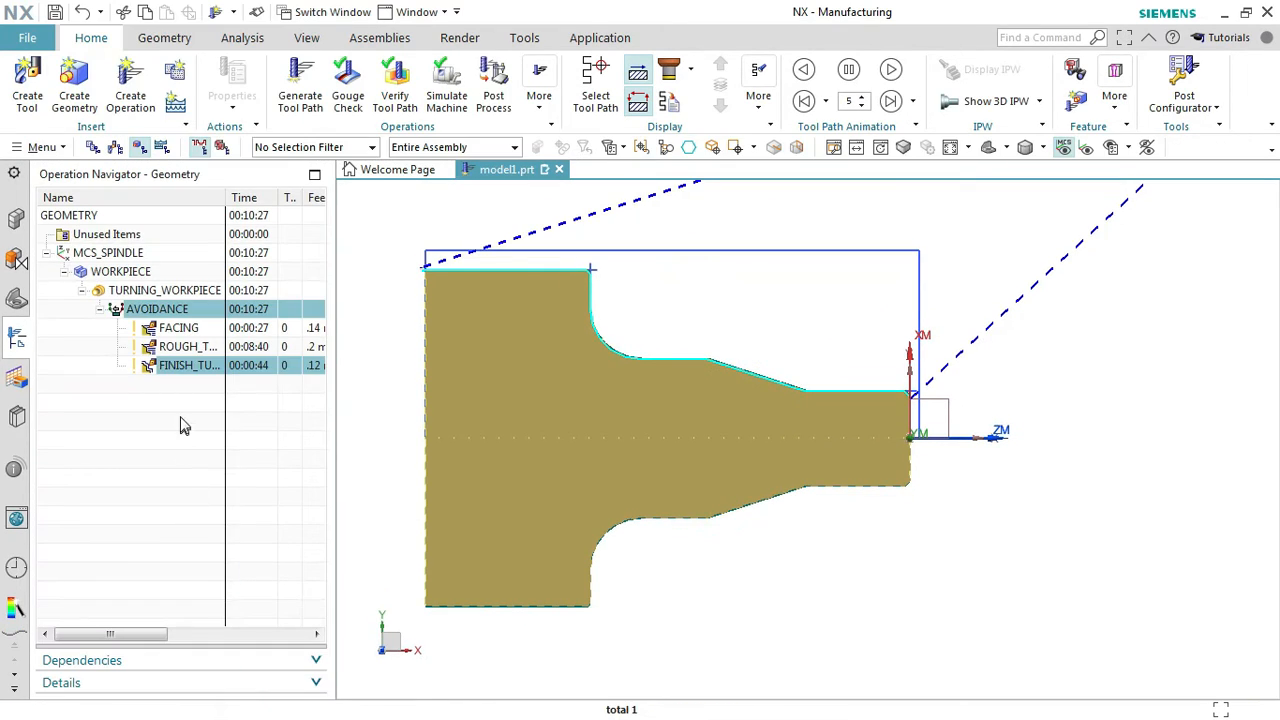
- Verify all tool paths under AVOIDANCE by playing the 3D Dynamic material removal simulation through, and close the visualization
click(183, 425)
click(178, 364)
click(175, 310)
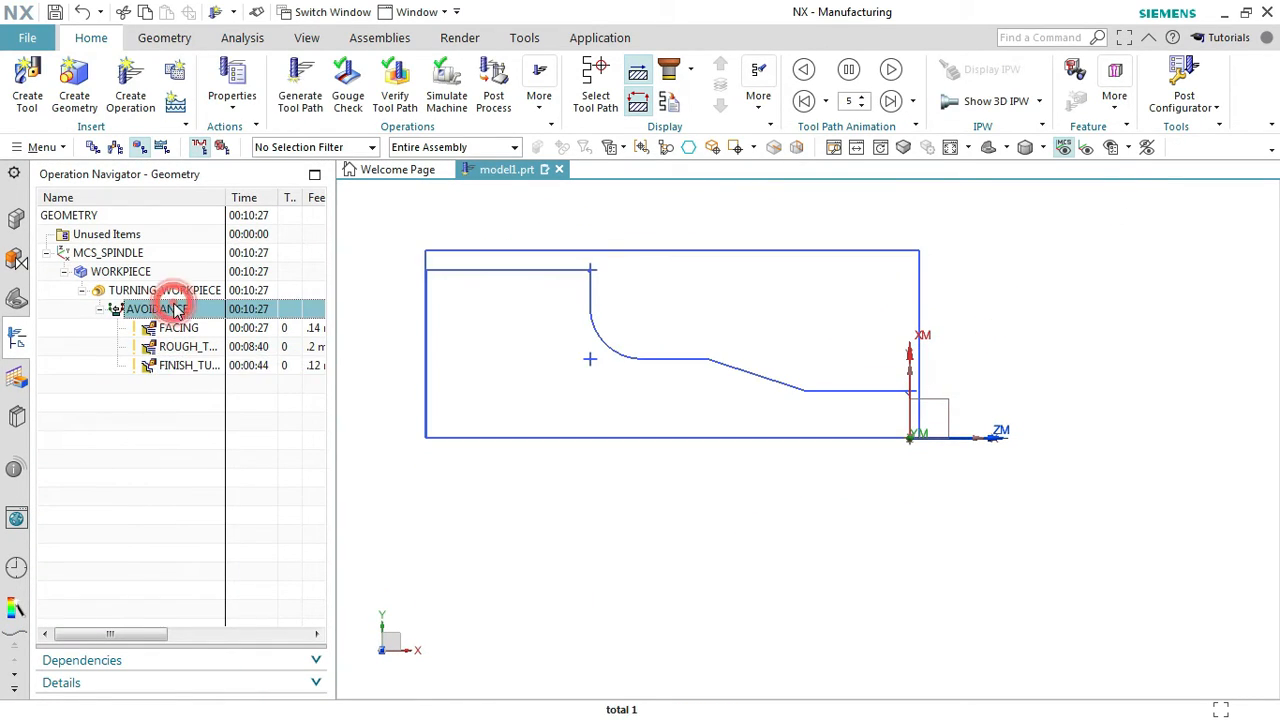
click(395, 85)
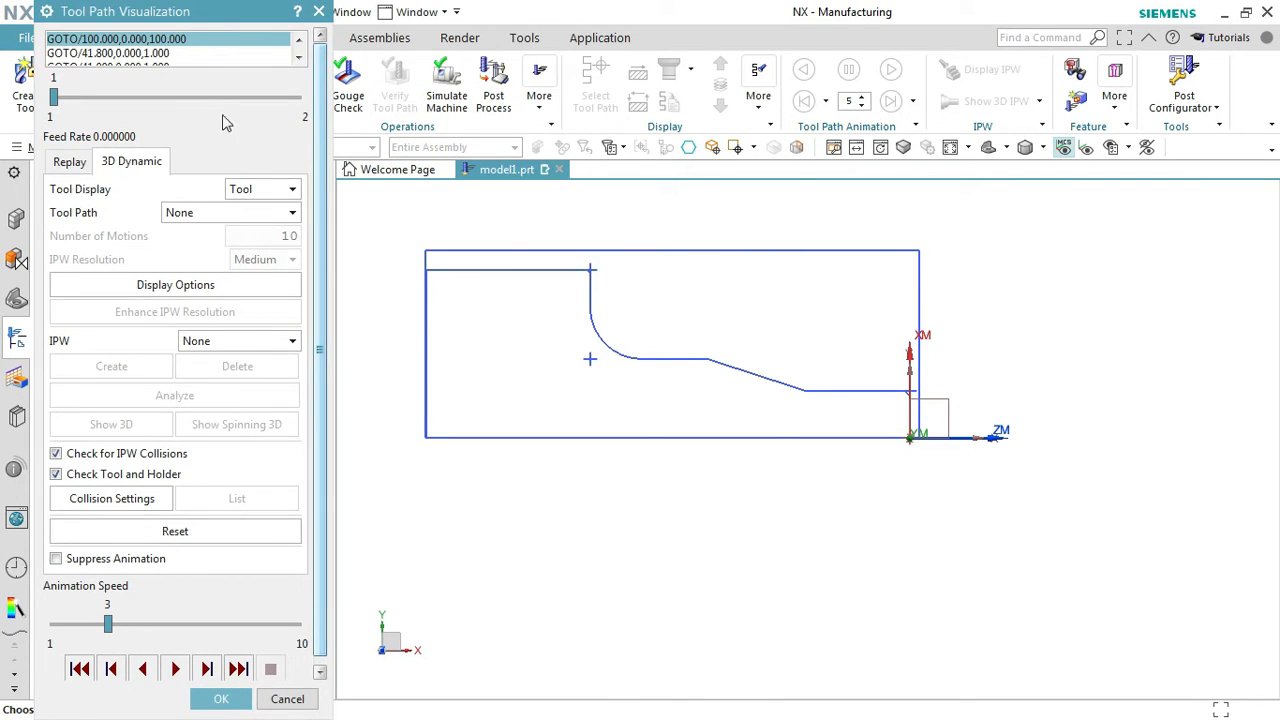
drag(193, 11, 167, 163)
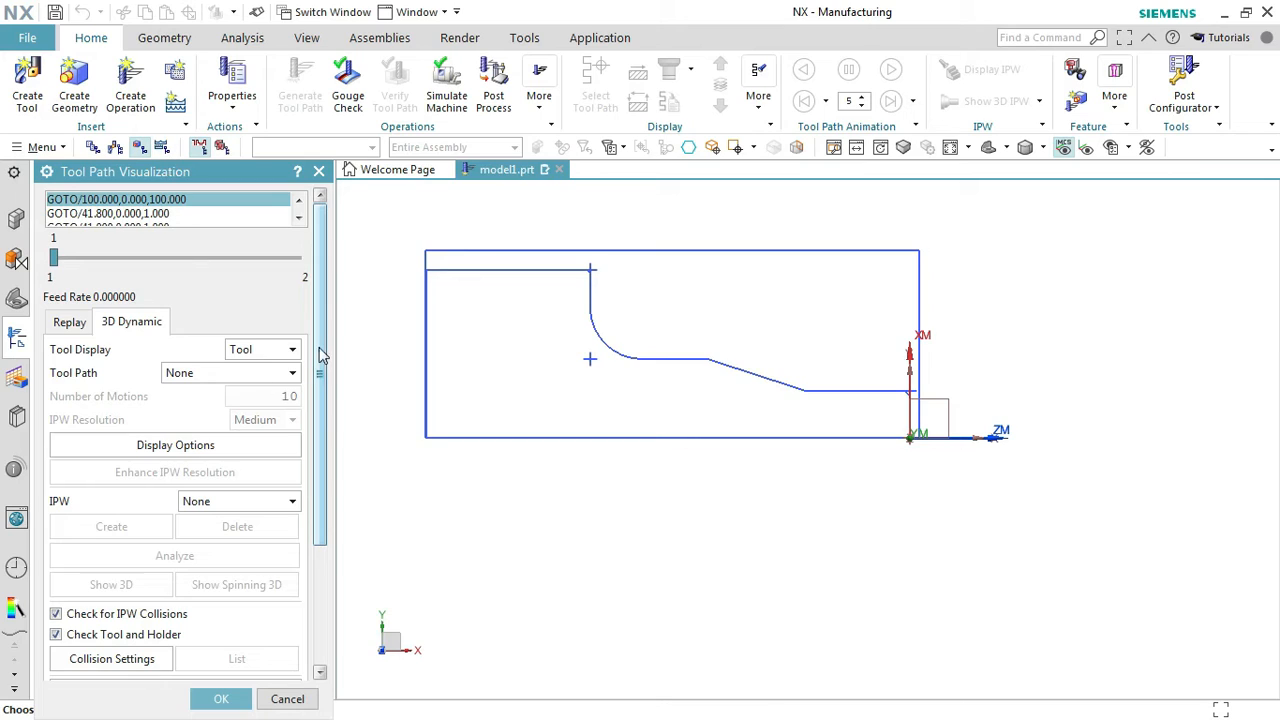
drag(322, 354, 317, 519)
scroll(698, 518, down, 3)
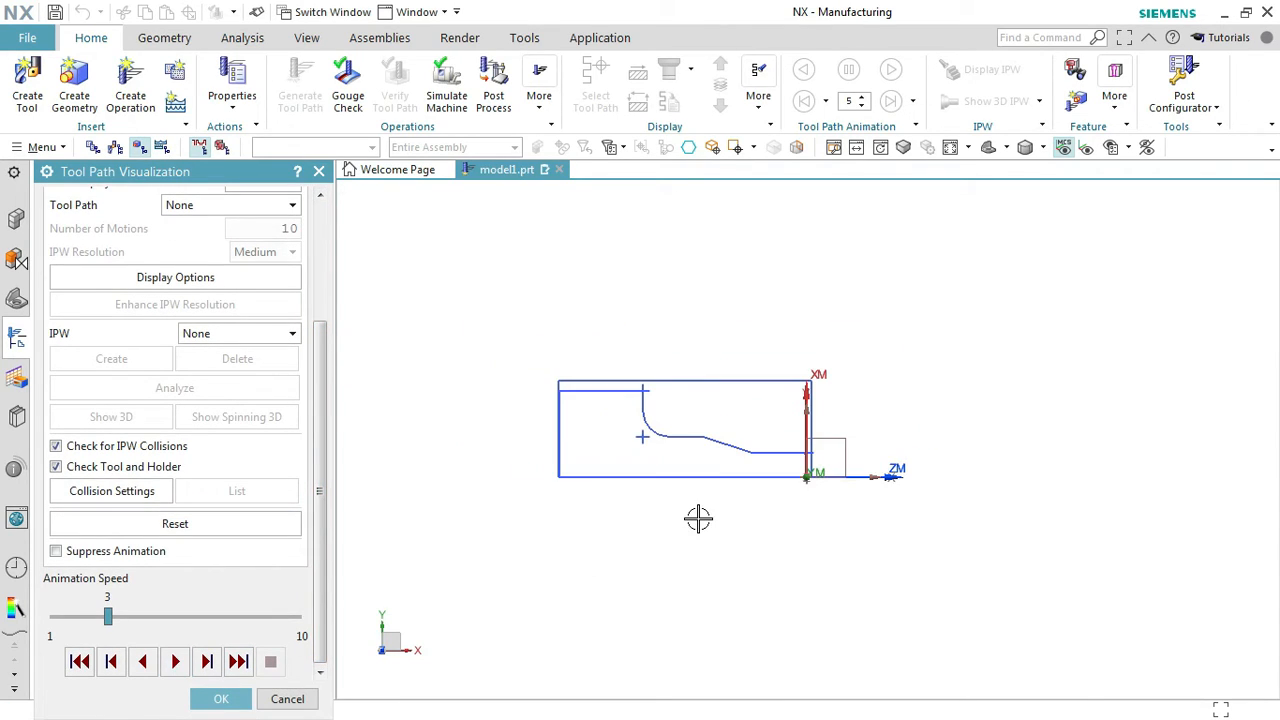
click(175, 661)
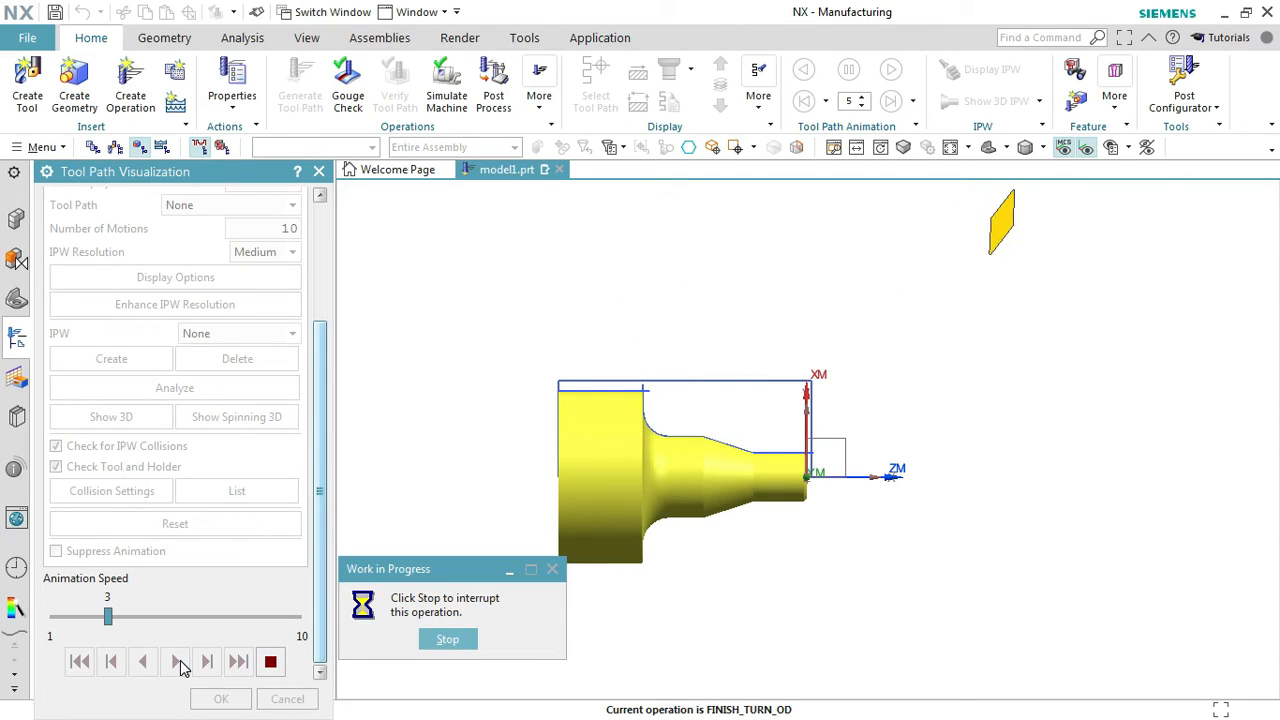
click(221, 699)
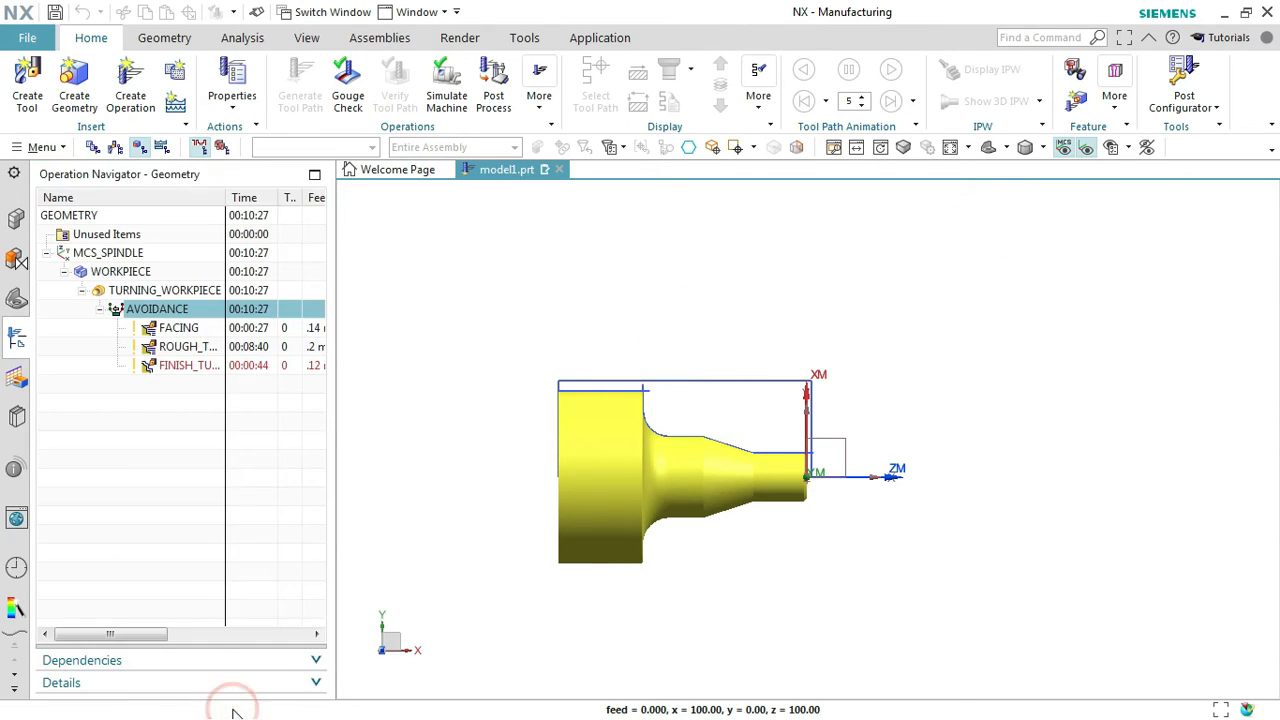